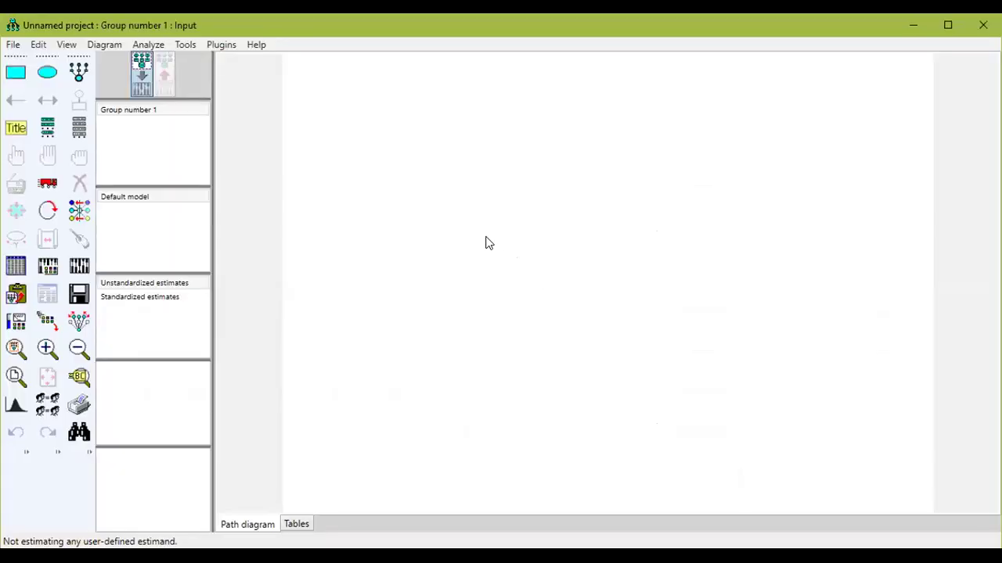
Step: Draw a latent variable ellipse in the diagram's upper left area and add three indicators with error terms to it
click(47, 72)
mouse_move(372, 138)
mouse_down()
mouse_move(396, 165)
mouse_move(435, 182)
mouse_up()
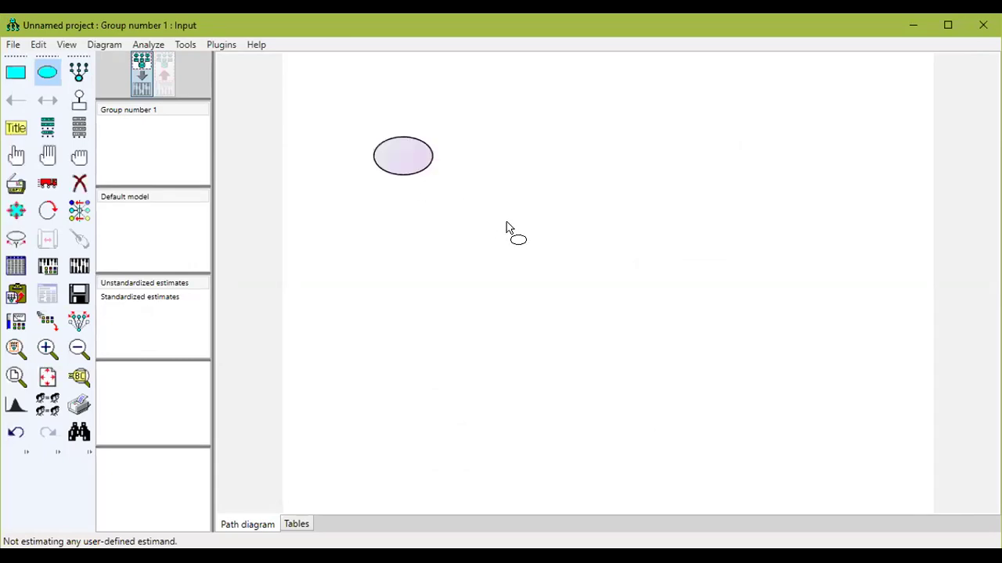
click(83, 70)
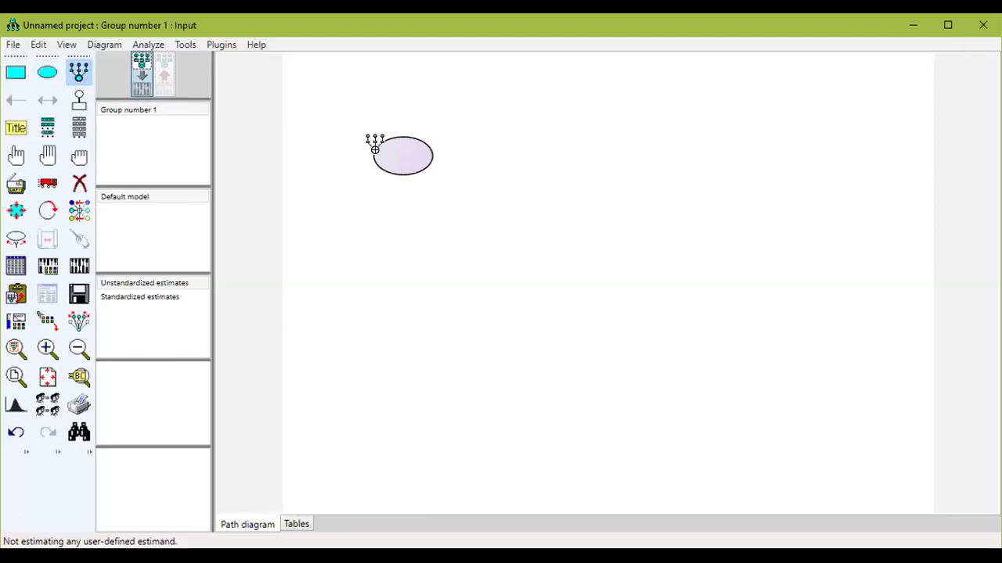
click(406, 148)
click(407, 148)
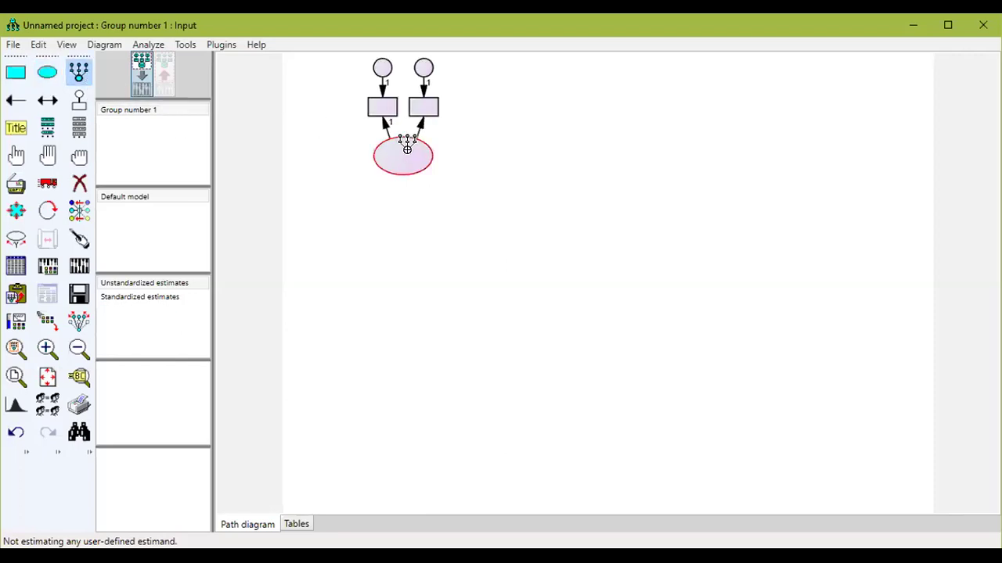
click(405, 142)
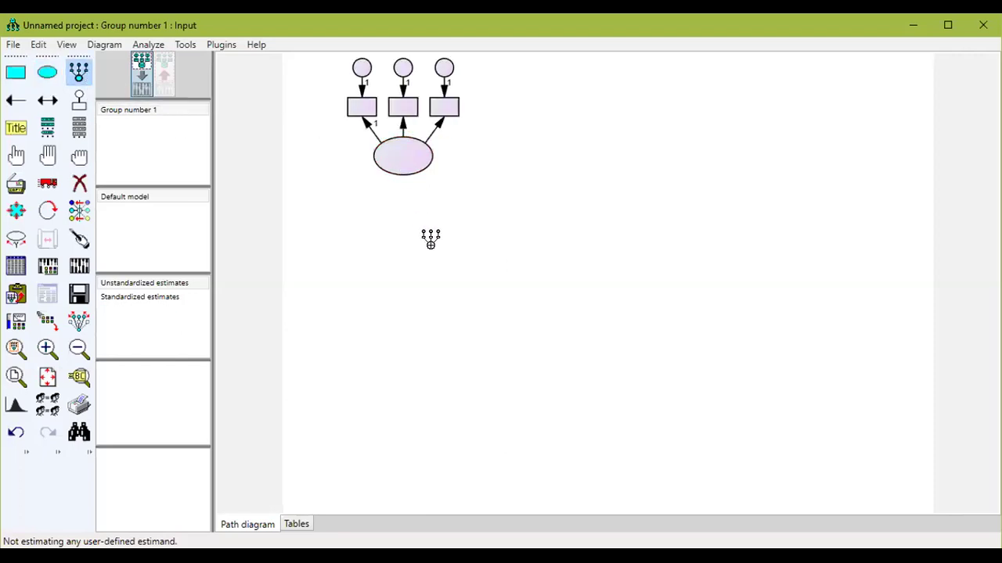
Step: Rotate the three indicators to the left side of the ellipse and move the whole construct right and slightly down onto the page
click(48, 210)
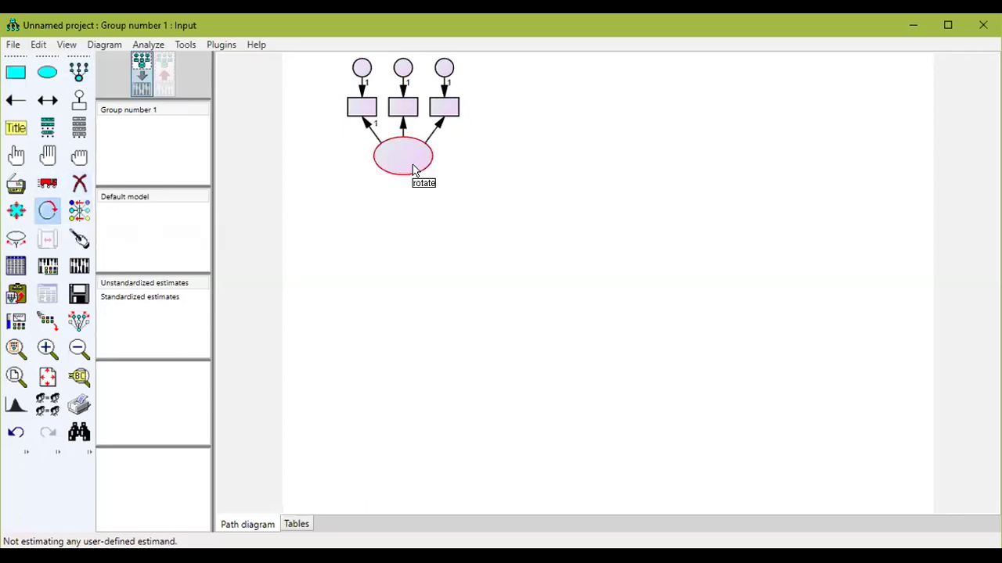
click(399, 166)
click(399, 165)
click(401, 166)
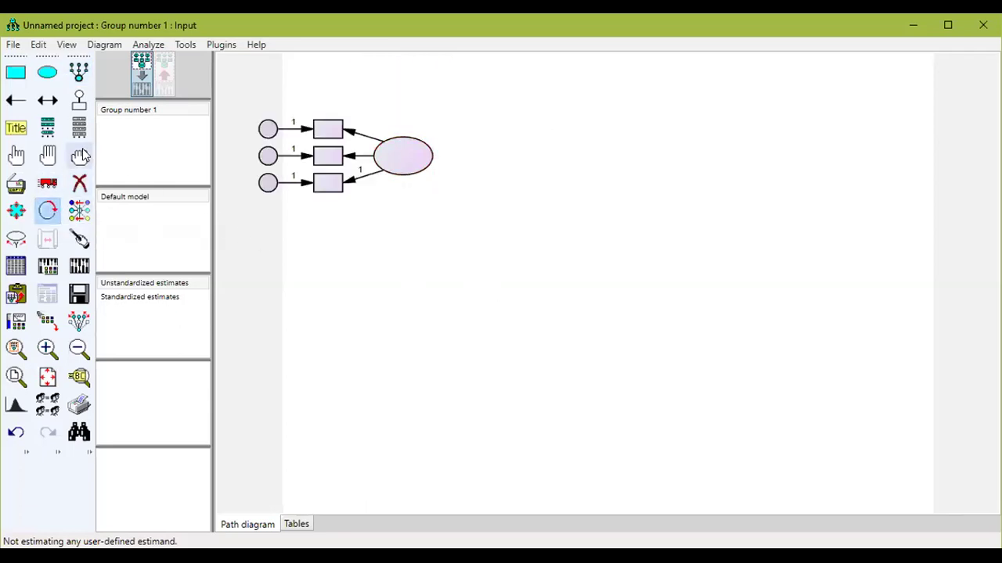
click(48, 156)
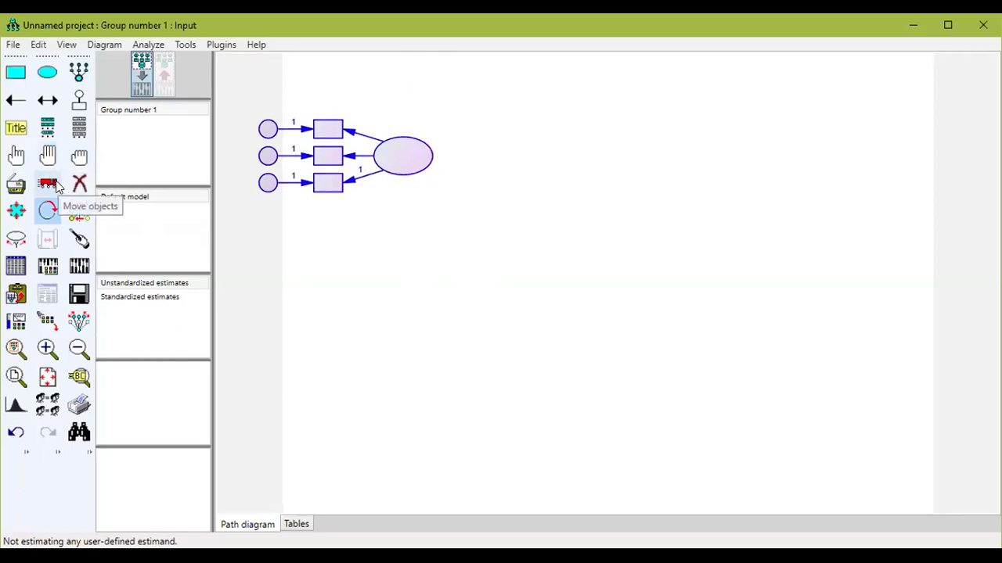
click(49, 184)
drag(423, 161, 482, 178)
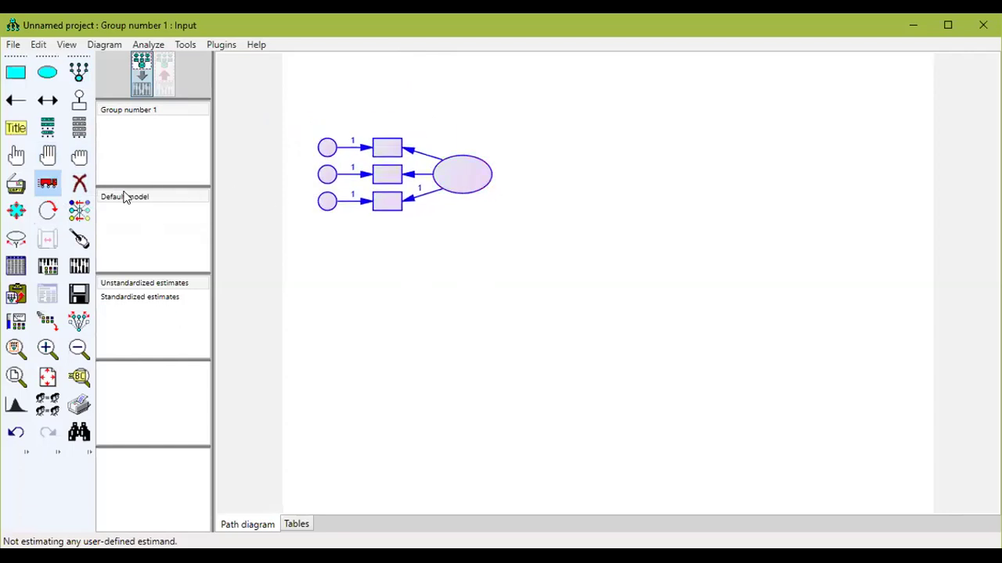
Step: Duplicate the whole construct twice, placing one copy below the original and one to the right between them, and deselect all objects
click(15, 184)
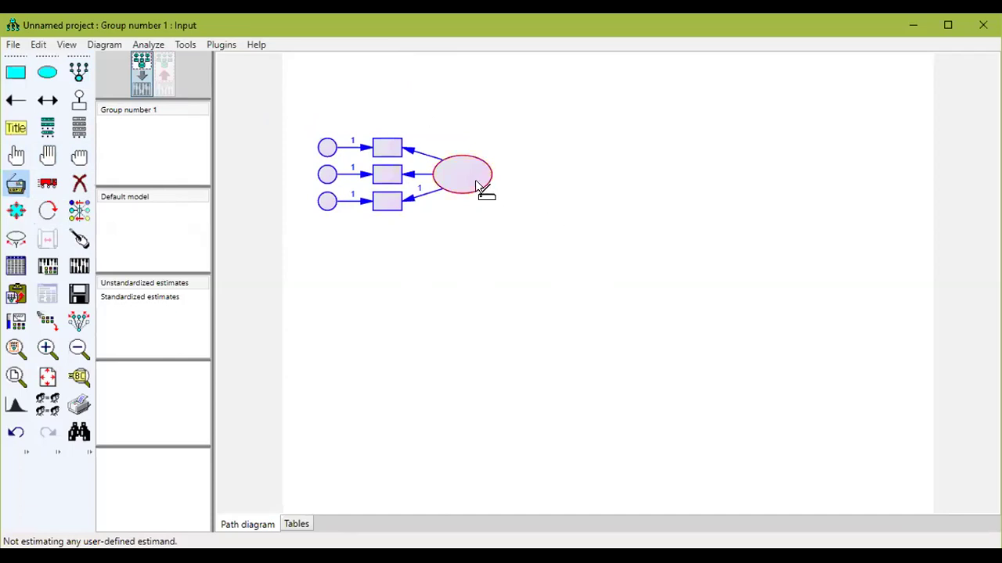
drag(476, 185, 492, 321)
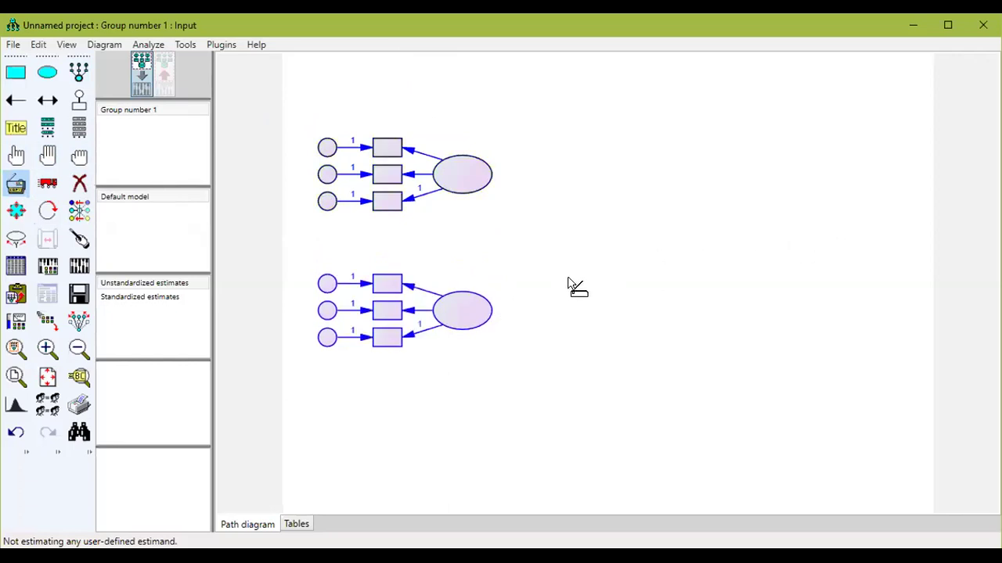
drag(486, 317, 733, 244)
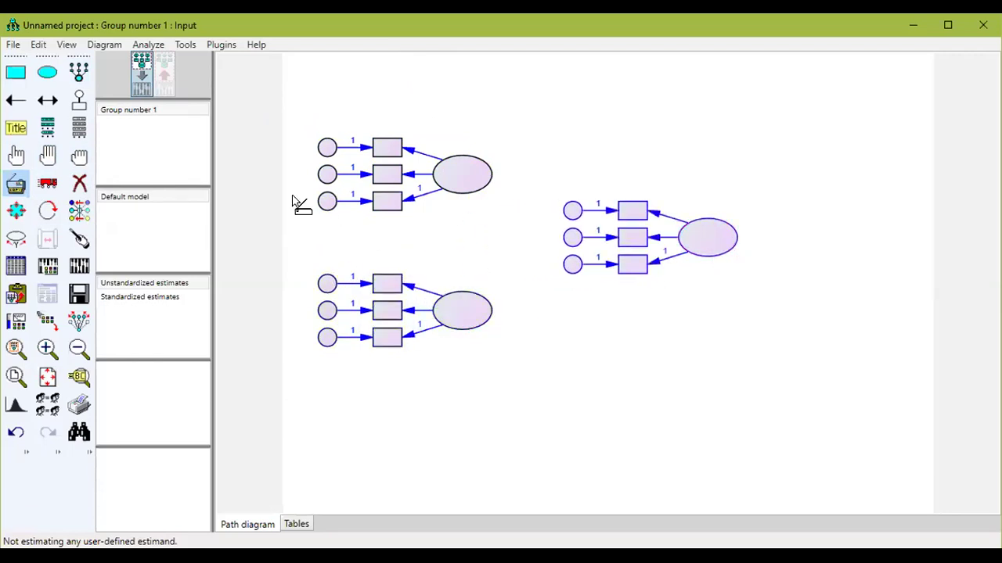
click(81, 157)
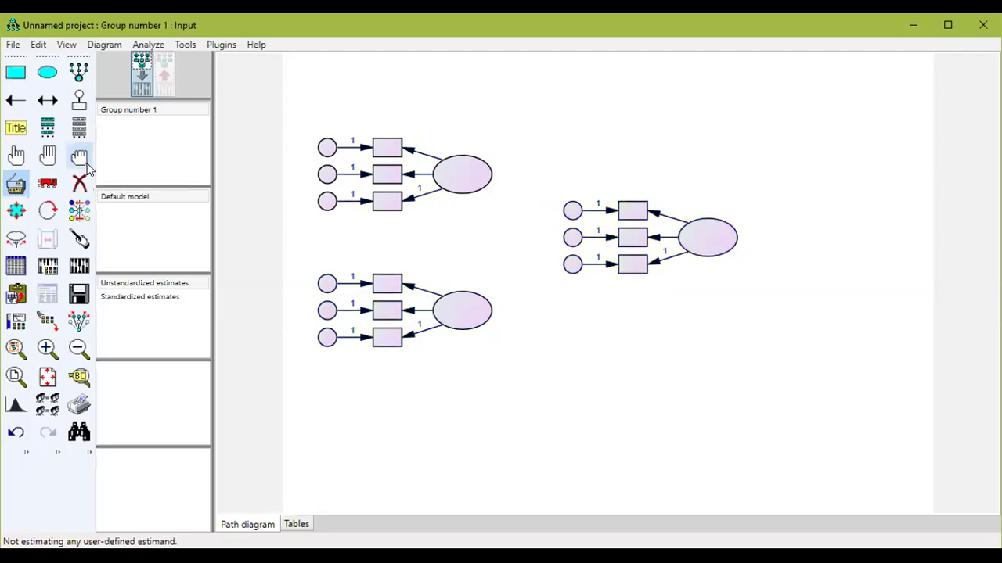
Step: Add a fourth indicator to the right-hand construct and rotate its indicators to the right side of the ellipse
click(79, 71)
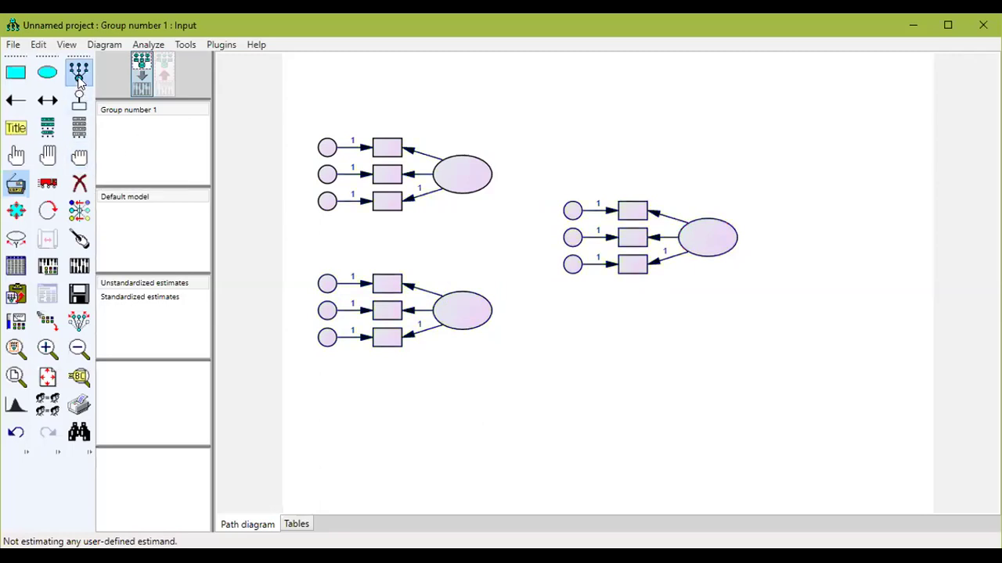
click(708, 234)
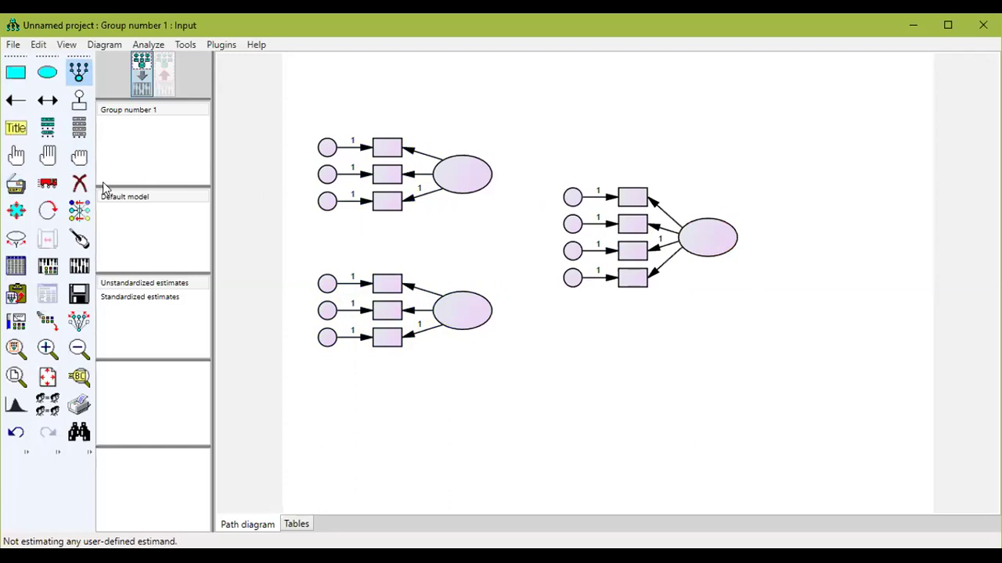
click(47, 210)
click(696, 255)
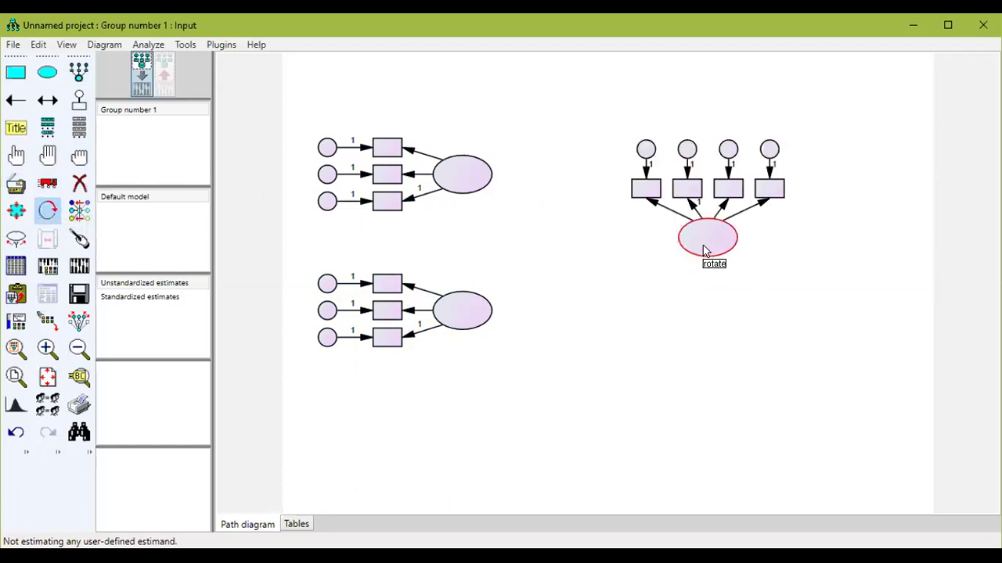
click(707, 248)
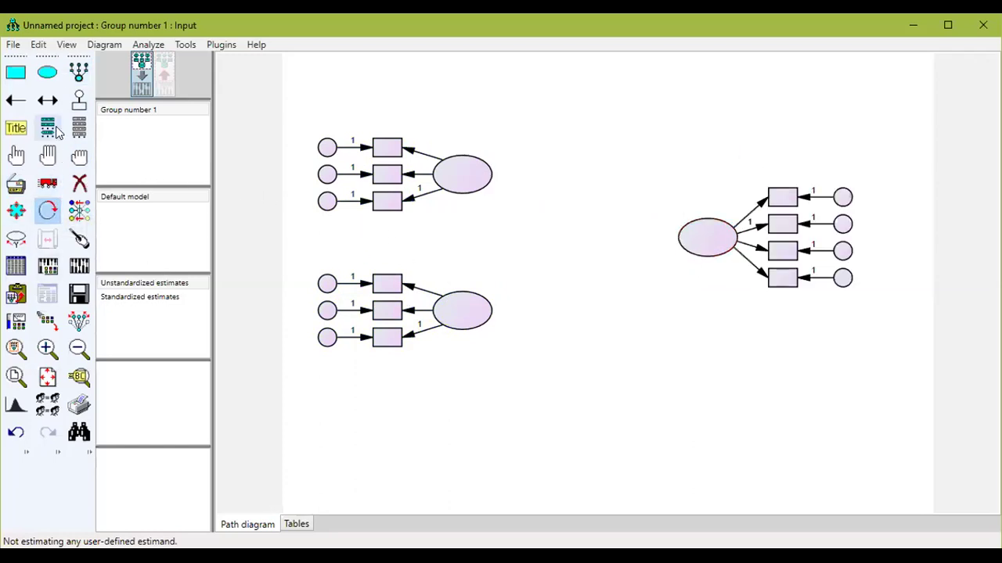
Step: Draw single-headed paths from the upper-left and lower-left latent variables to the right-hand latent variable
click(15, 100)
drag(495, 180, 682, 239)
drag(483, 315, 680, 250)
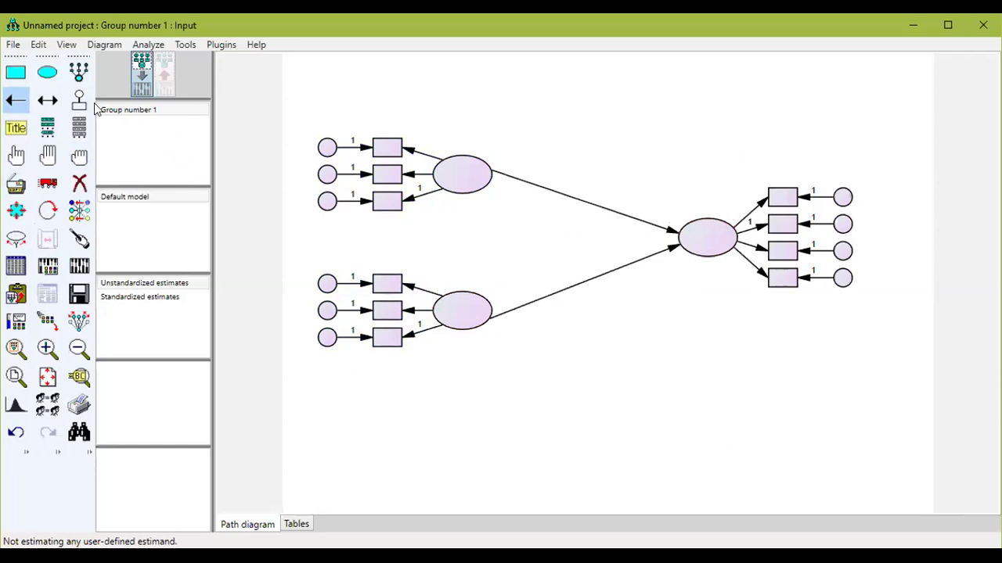
Step: Connect the two left latent variables with a covariance arrow and add a residual variable to the right-hand latent variable
click(47, 100)
drag(450, 296, 449, 196)
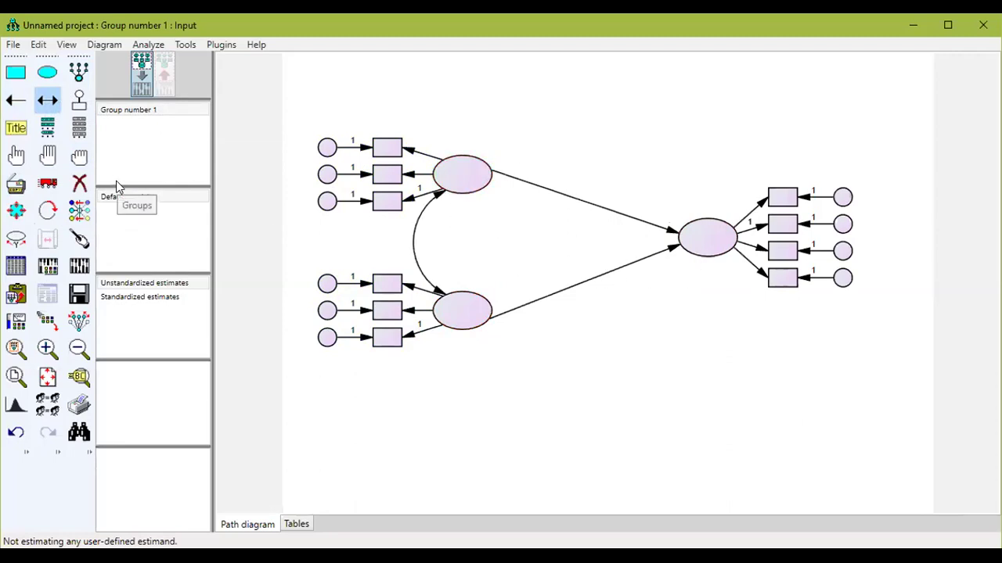
click(79, 109)
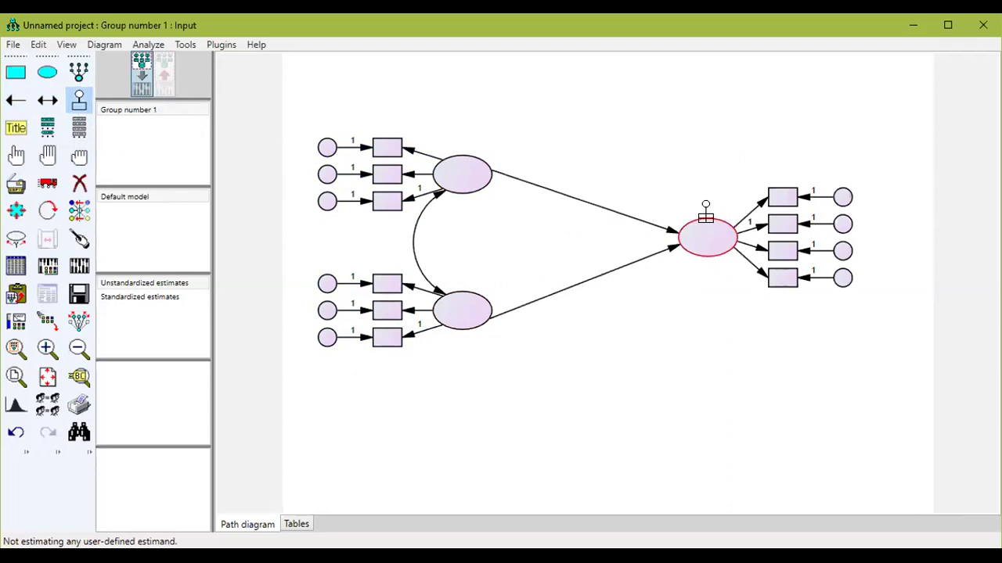
click(705, 211)
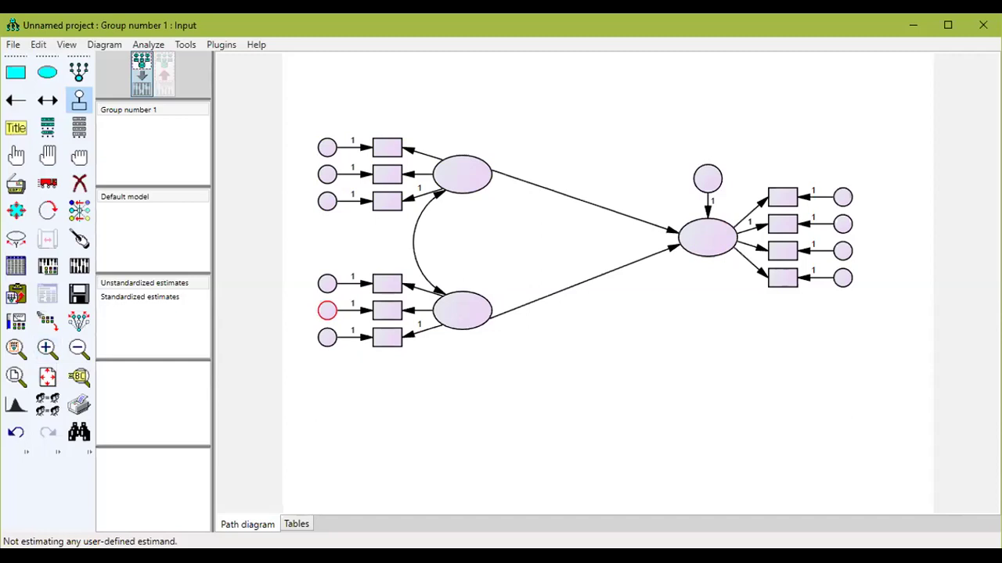
Step: Name the upper-left construct's three observed indicators x1, x2 and x3 from top to bottom through their object properties
click(16, 322)
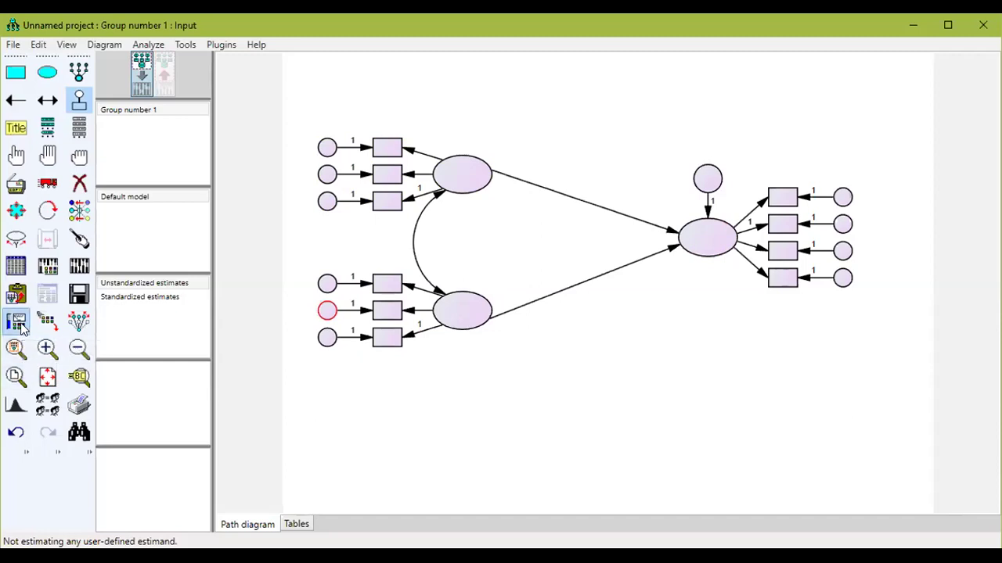
click(327, 174)
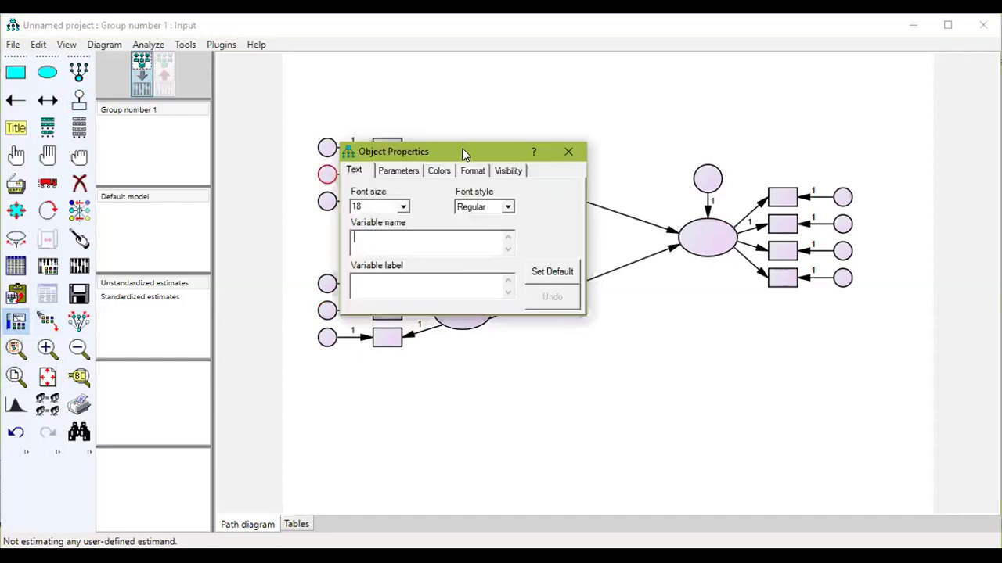
drag(462, 151, 658, 0)
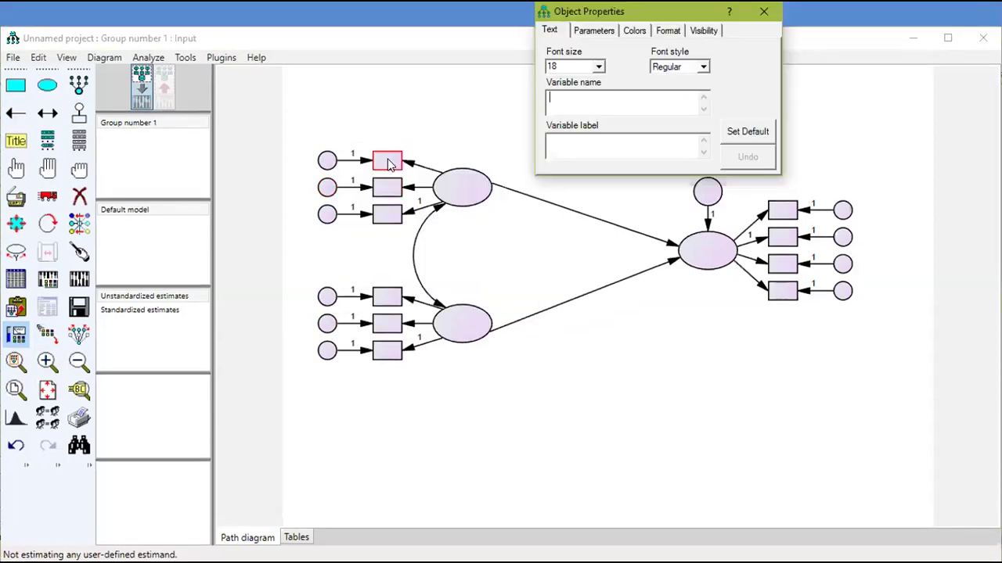
text(x1)
click(391, 188)
text(x2)
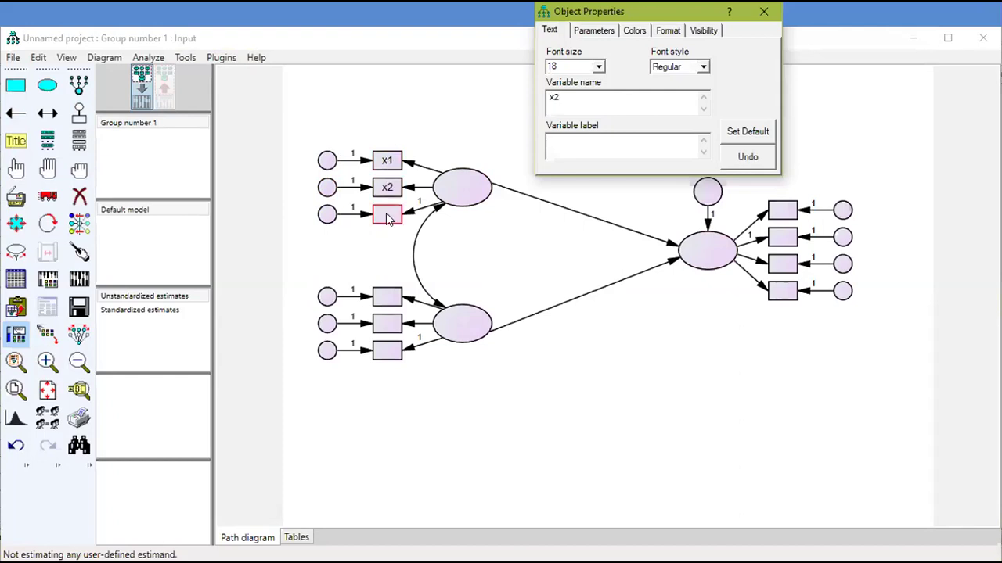
click(386, 213)
text(x3)
Step: Name the lower-left construct's three observed indicators x4, x5 and x6 from top to bottom
click(382, 303)
text(x4)
click(385, 327)
text(x5)
click(384, 354)
text(x6)
Step: Name the right-hand construct's four observed indicators x7, x8, x9 and x10 from top to bottom
click(787, 215)
text(x7)
click(776, 244)
text(x8)
click(779, 264)
text(x9)
click(780, 292)
text(x10)
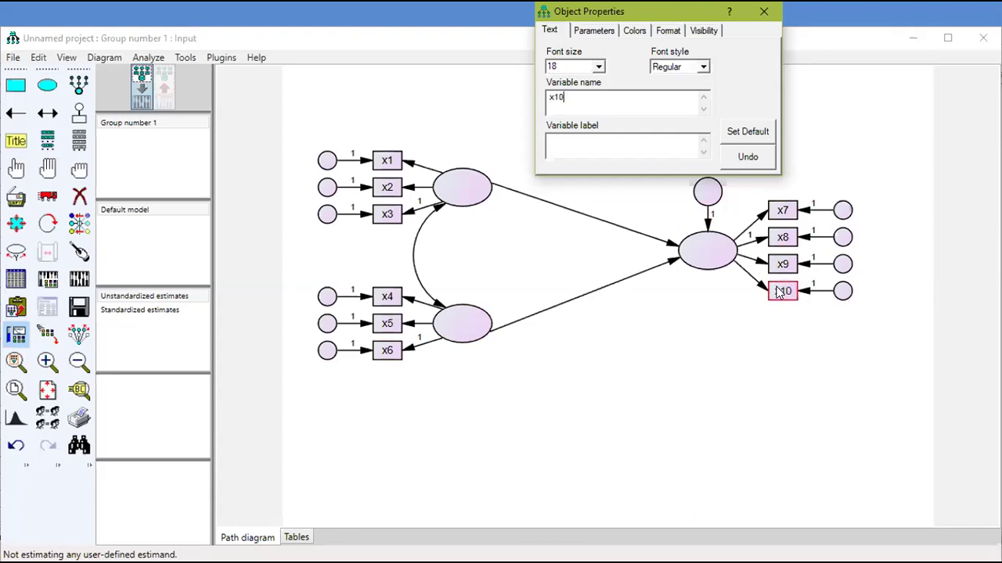
Step: Name the error terms of indicators x1, x2 and x3 as e1, e2 and e3
click(326, 163)
text(e1)
click(328, 188)
text(e2)
click(327, 215)
text(e3)
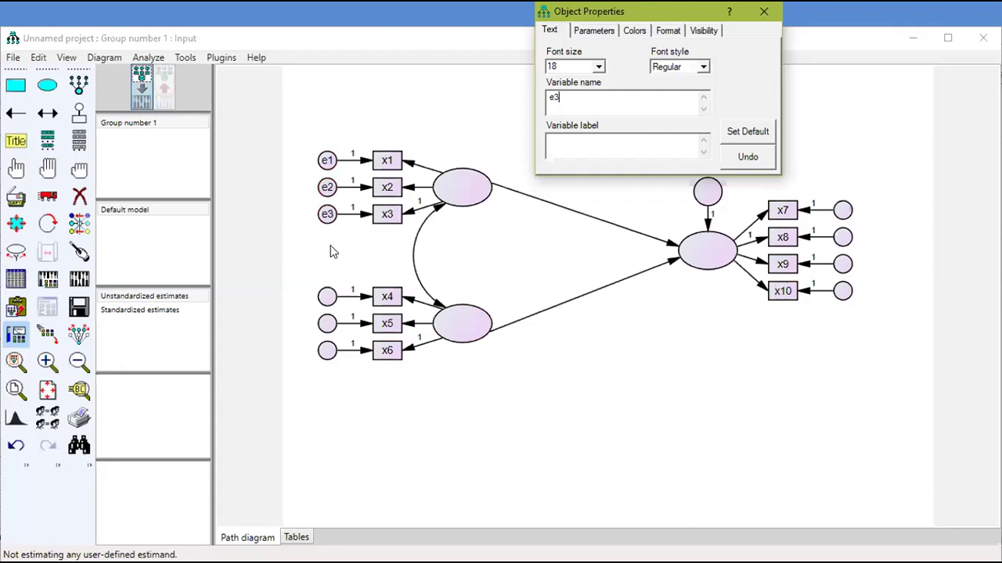
Step: Name the error terms of indicators x4, x5 and x6 as e4, e5 and e6
click(326, 297)
text(e4)
click(328, 325)
text(e5)
click(328, 351)
text(e6)
Step: Name the error terms of indicators x7 through x10 as e7, e8, e9 and e10
click(843, 211)
text(e7)
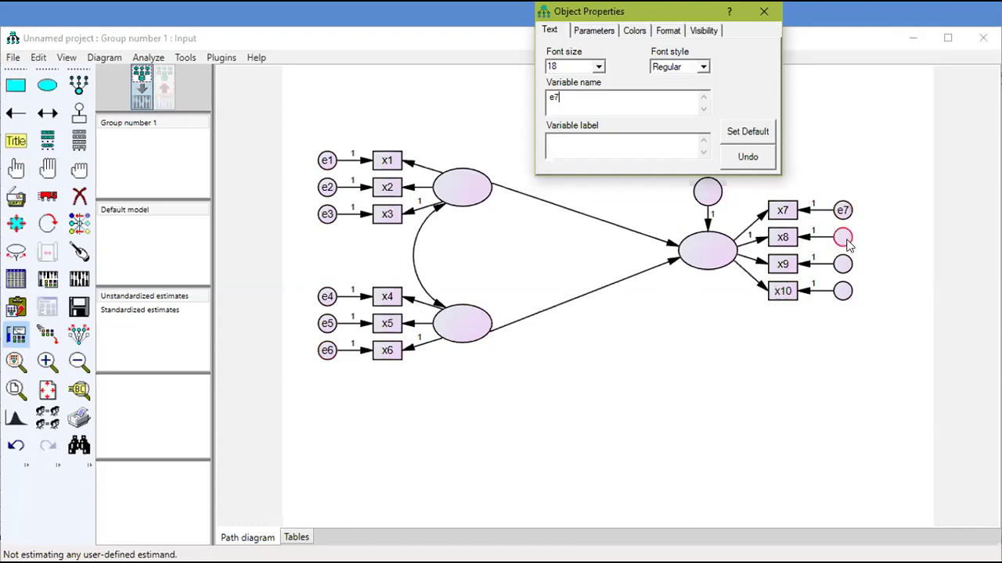
click(847, 242)
text(e8)
click(844, 268)
text(e9)
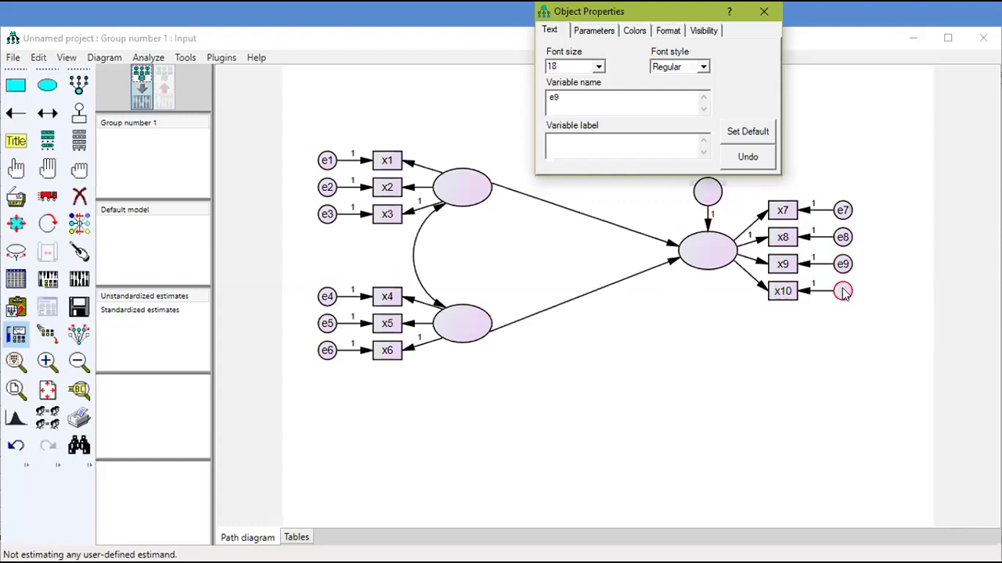
click(843, 292)
text(e10)
Step: Name the residual variable z1 and the upper-left, lower-left and right-hand latent variables INO, IP and KO, and close the object properties
click(702, 199)
text(z1)
click(482, 200)
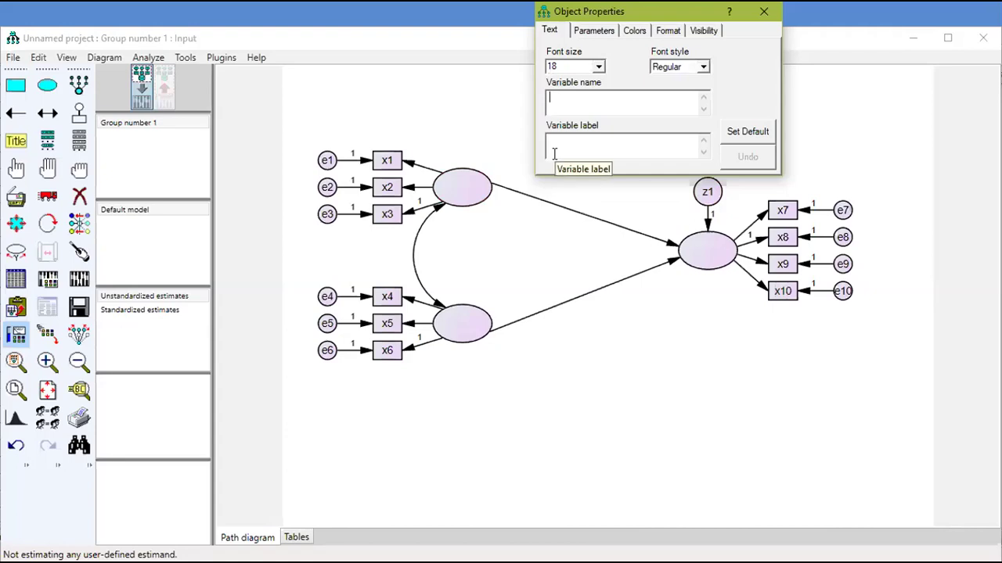
text(INO)
click(470, 322)
text(I)
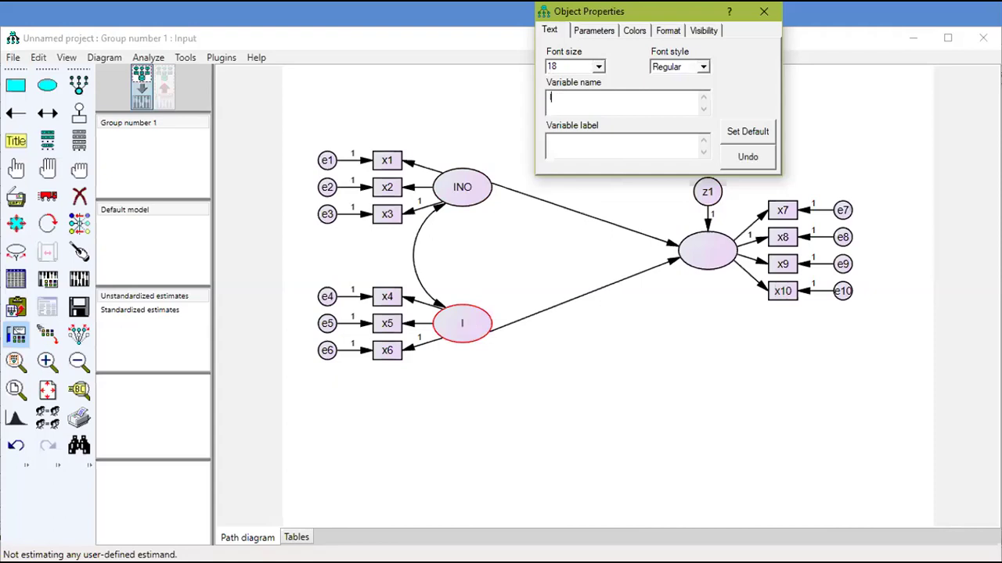
text(P)
click(710, 253)
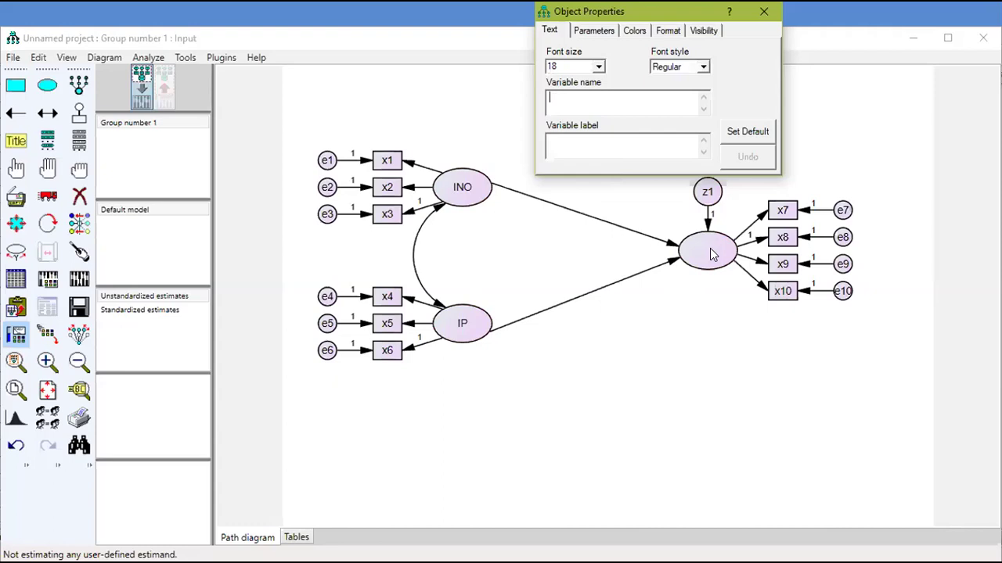
text(KO)
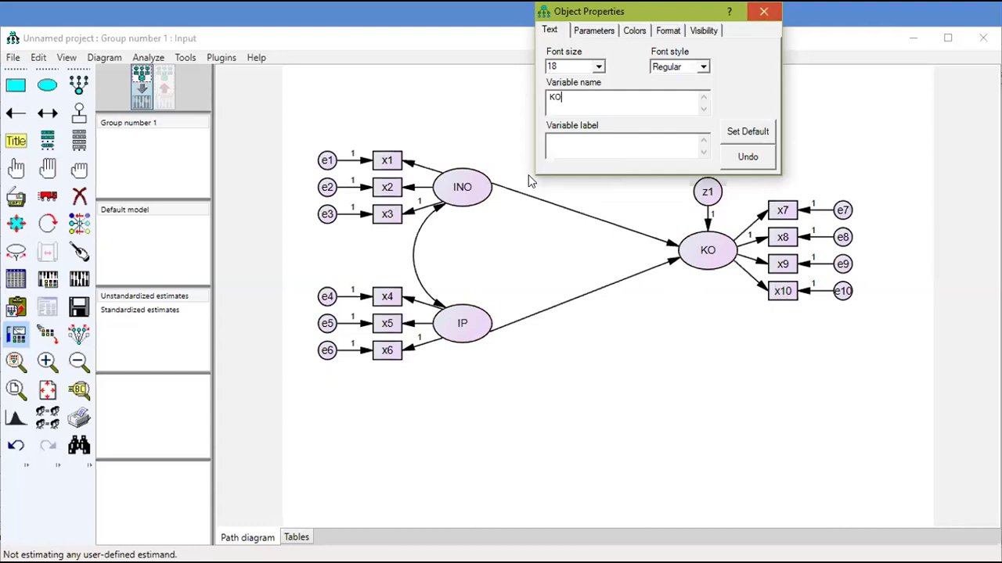
click(764, 11)
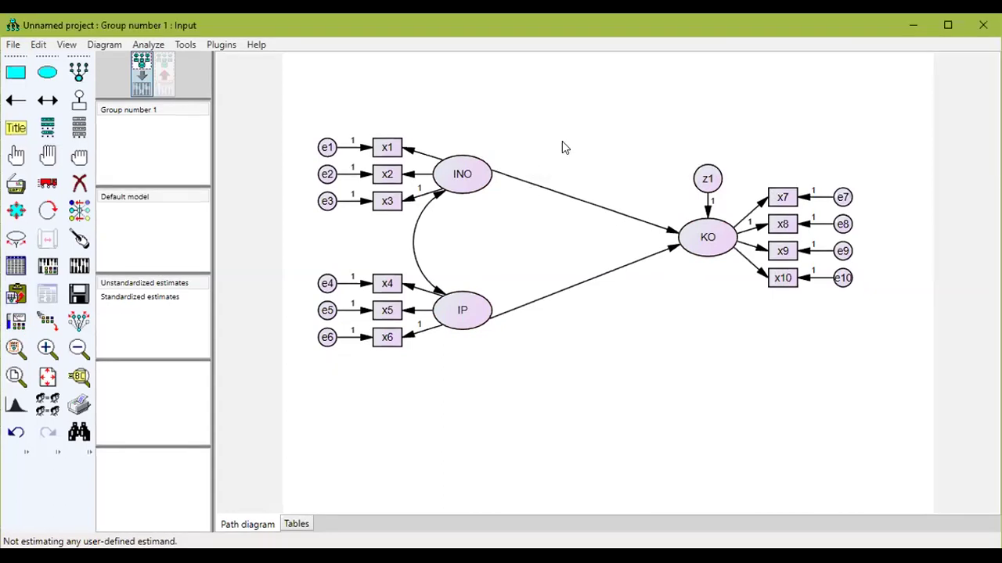
Step: Link Group number 1 to the SPSS data file Moderasi Interaksi dengan SEM.sav
click(14, 46)
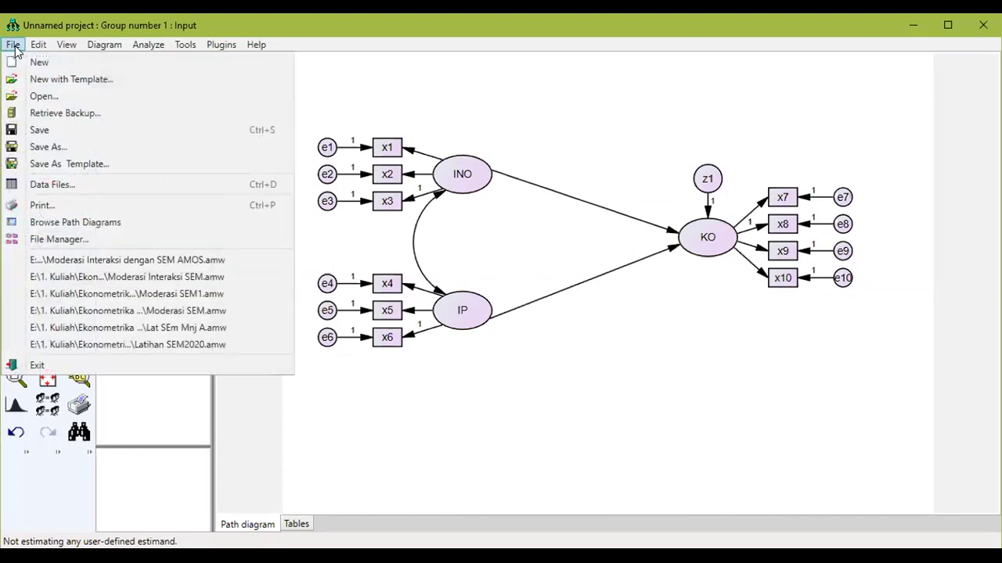
click(43, 185)
click(350, 283)
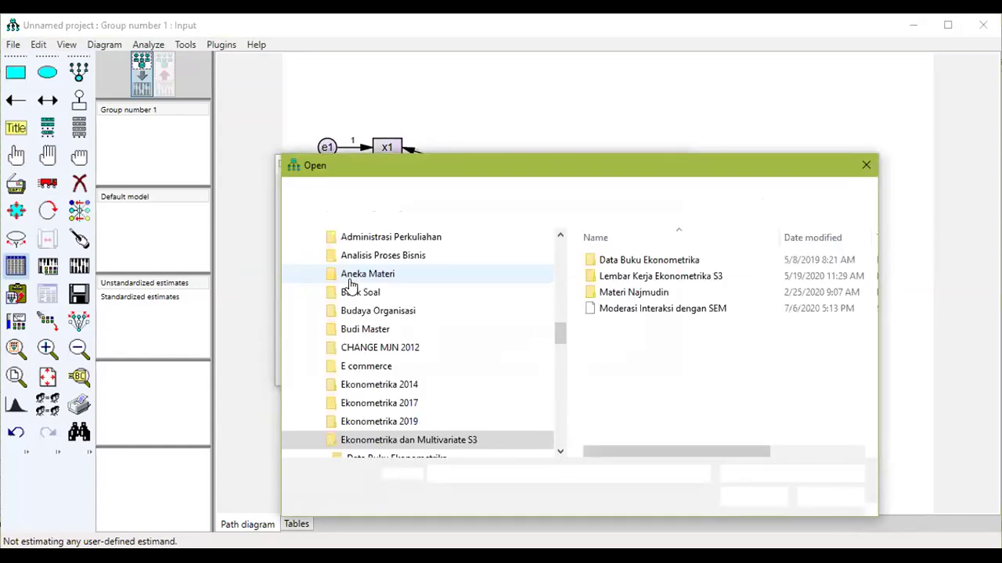
click(592, 313)
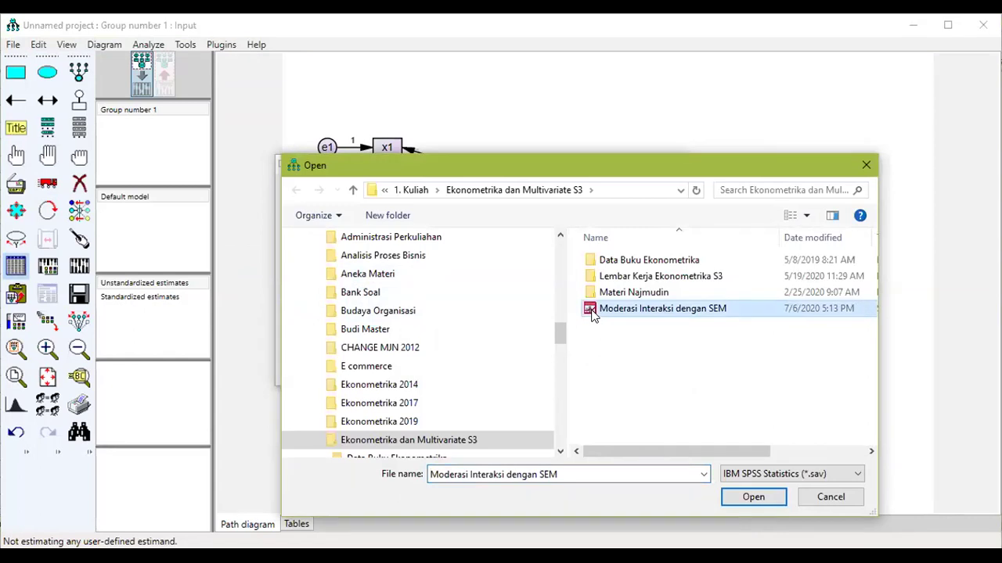
click(754, 498)
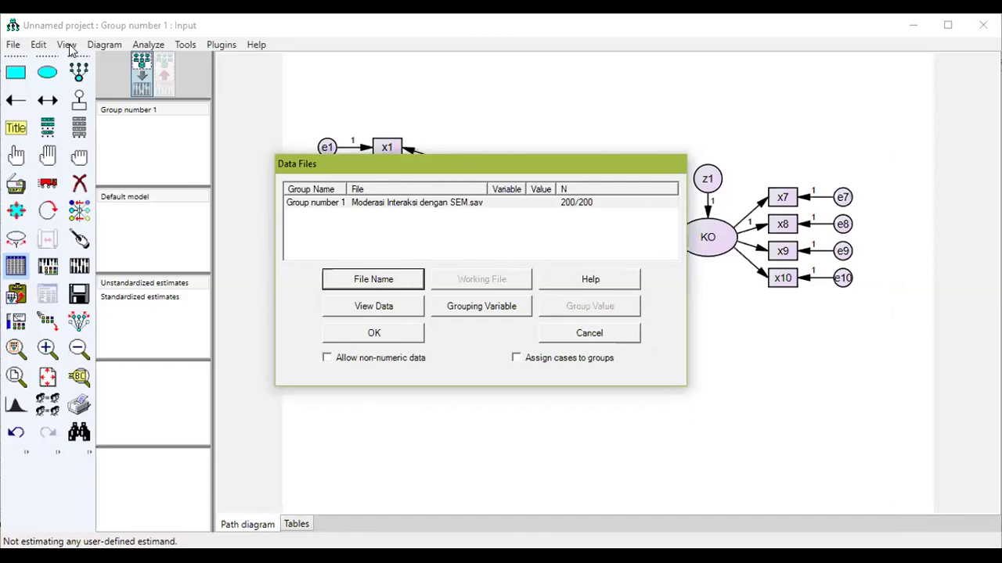
click(342, 336)
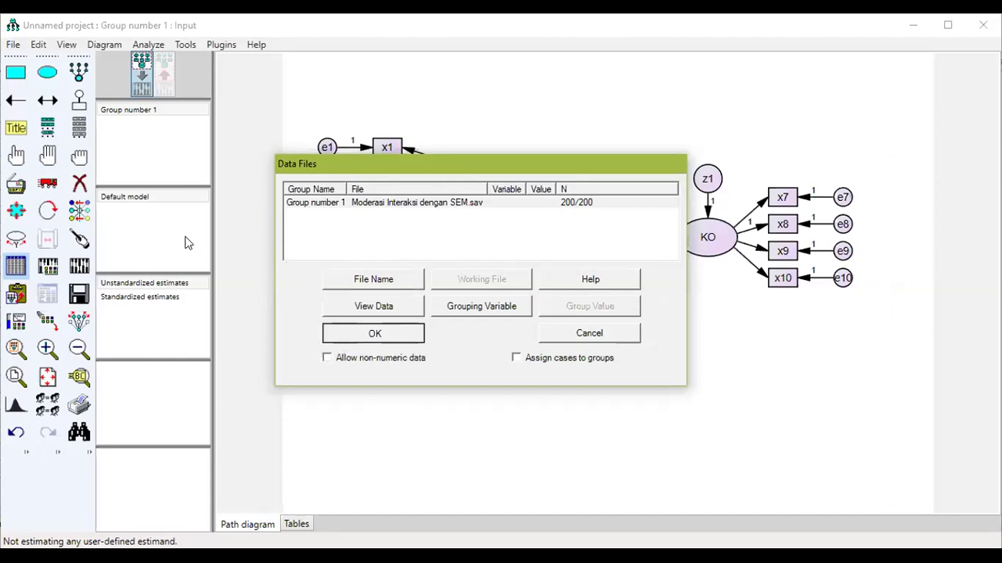
Step: Add standardized estimates and squared multiple correlations to the output in the analysis properties
click(67, 45)
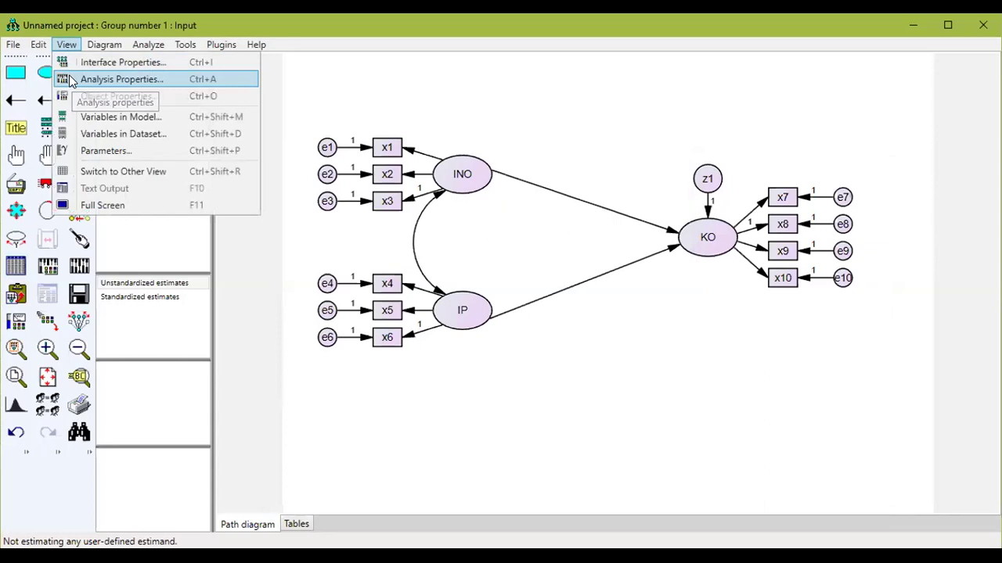
click(117, 79)
click(407, 83)
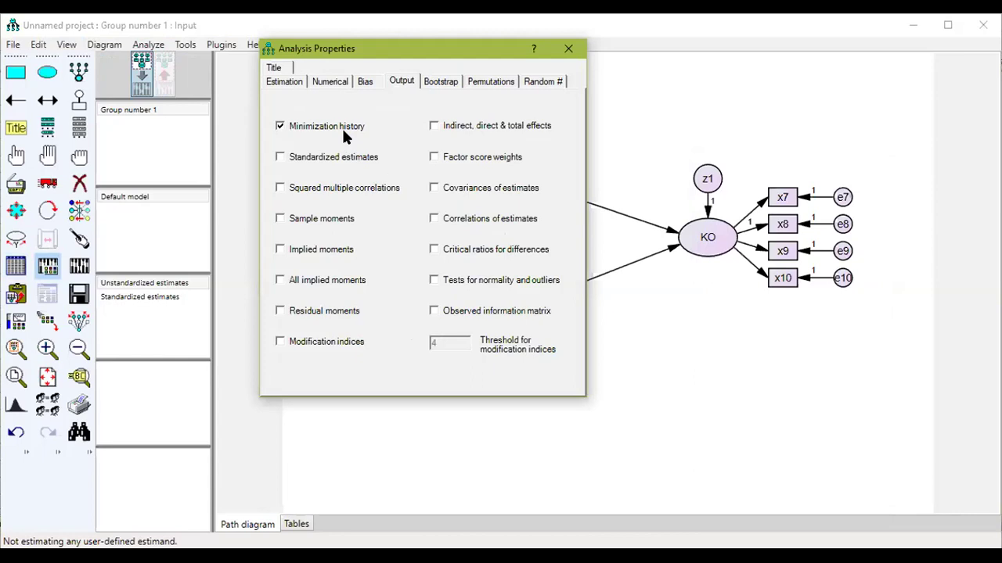
click(342, 161)
click(568, 50)
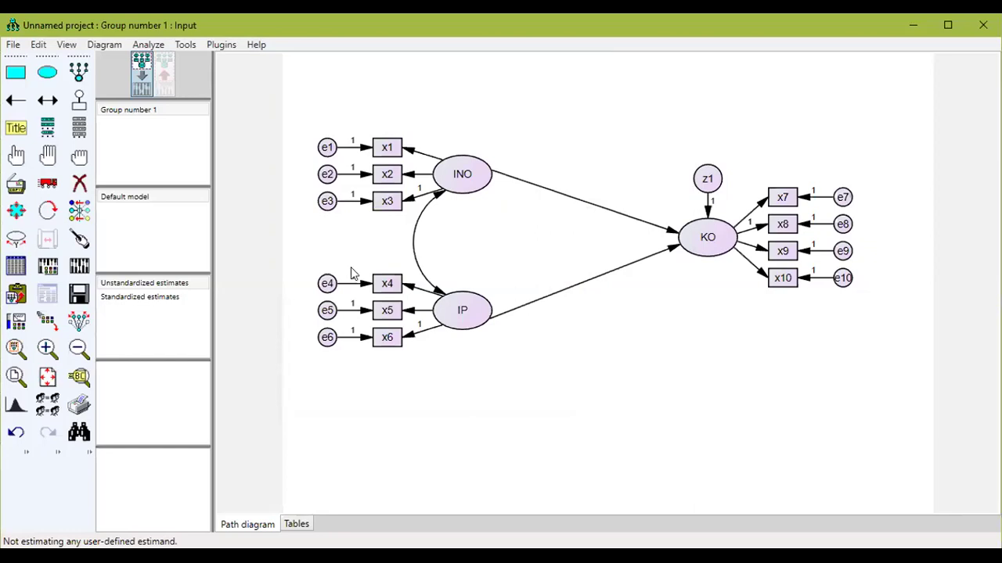
Step: Calculate the model estimates, saving the model as Uji Miderasi Interaksi dengan SEM
click(148, 46)
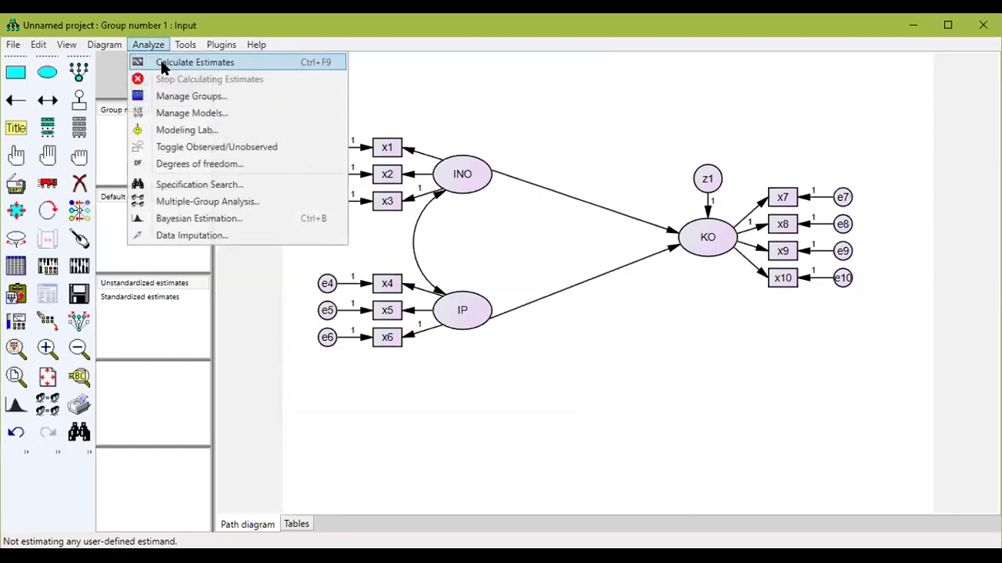
click(161, 64)
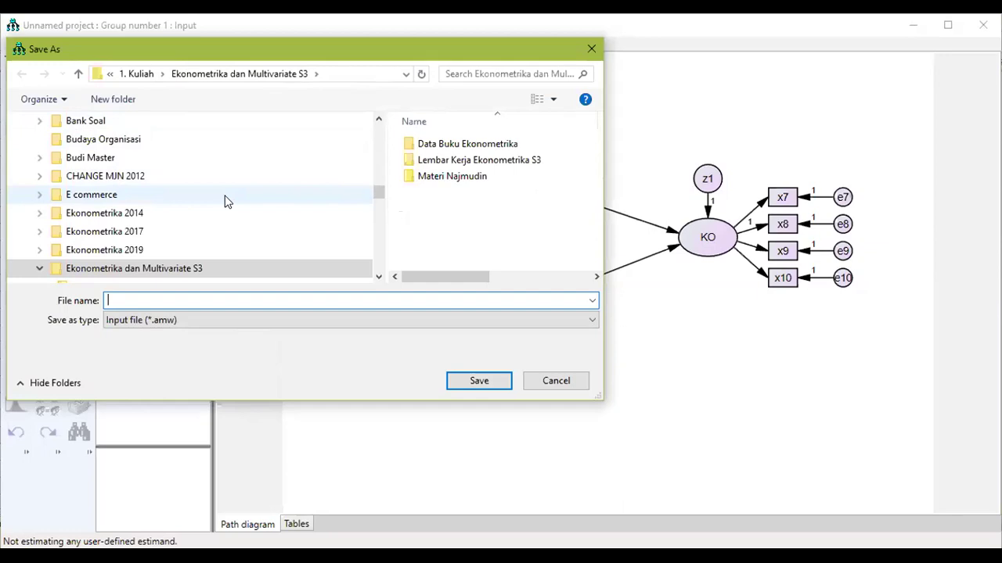
text(Uji Miderasi Interaksi)
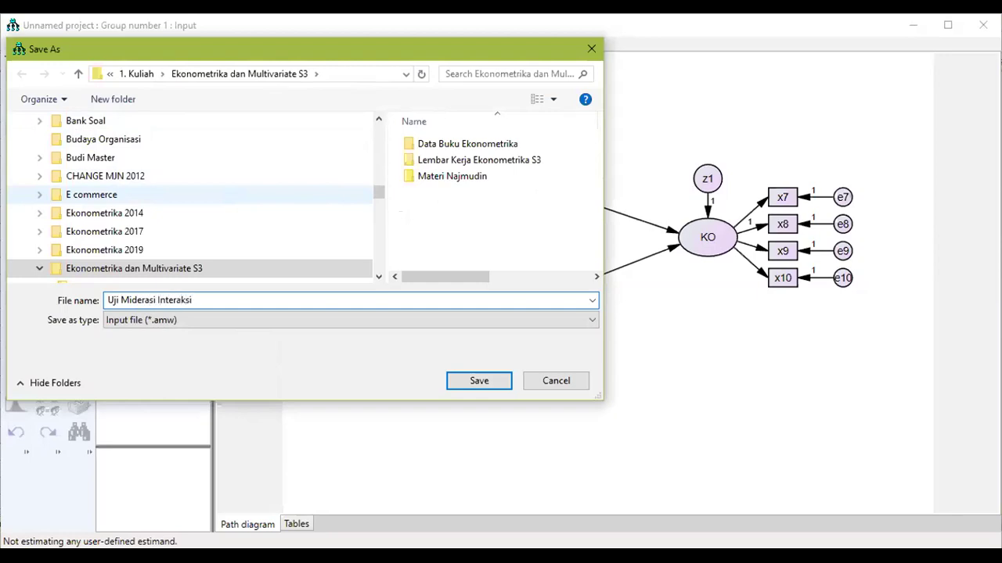
text( dengan SEM)
click(501, 380)
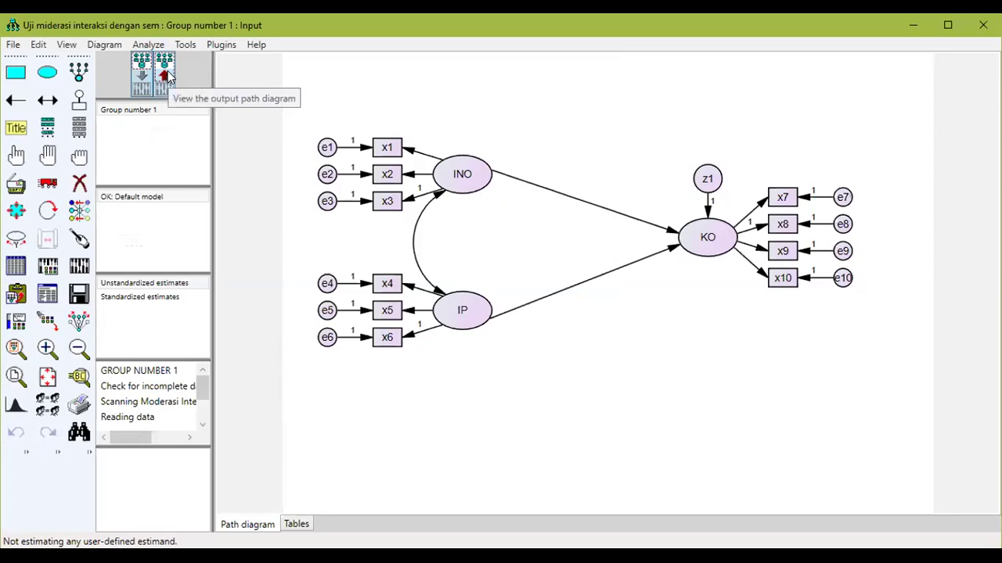
Step: Show the output path diagram with standardized estimates
click(165, 75)
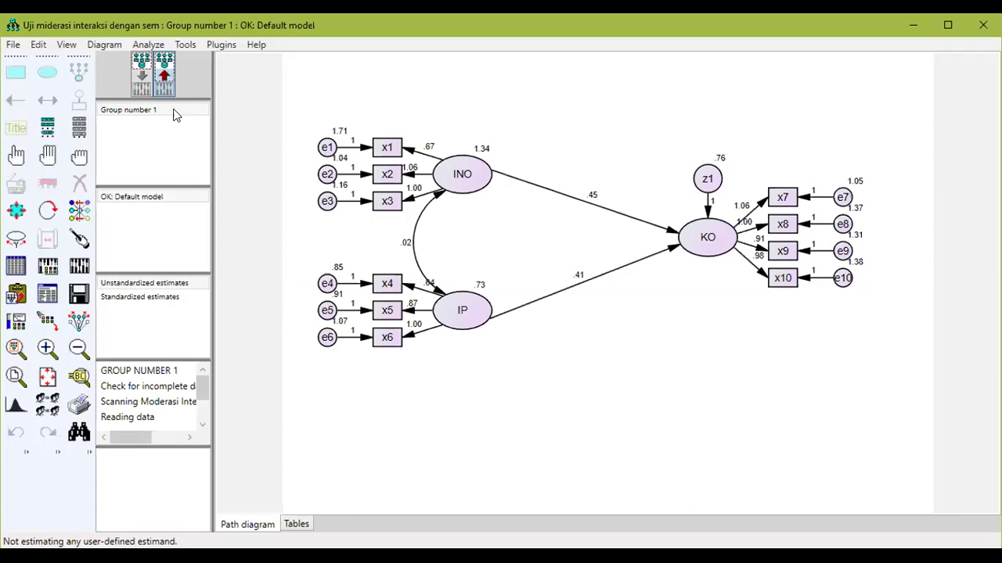
click(164, 297)
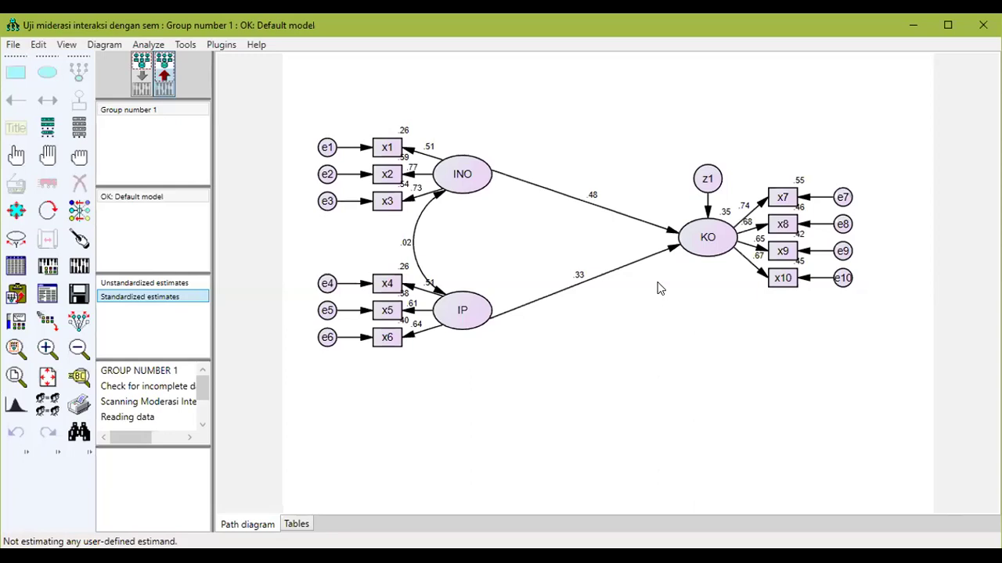
Step: Open the text output and bring up the Standardized Regression Weights table in the Estimates section
click(46, 300)
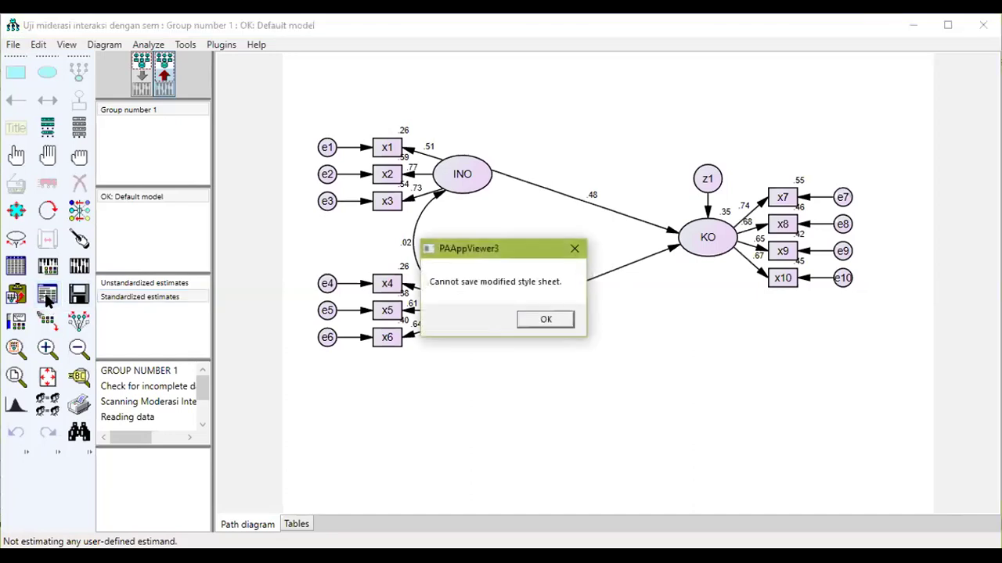
click(545, 320)
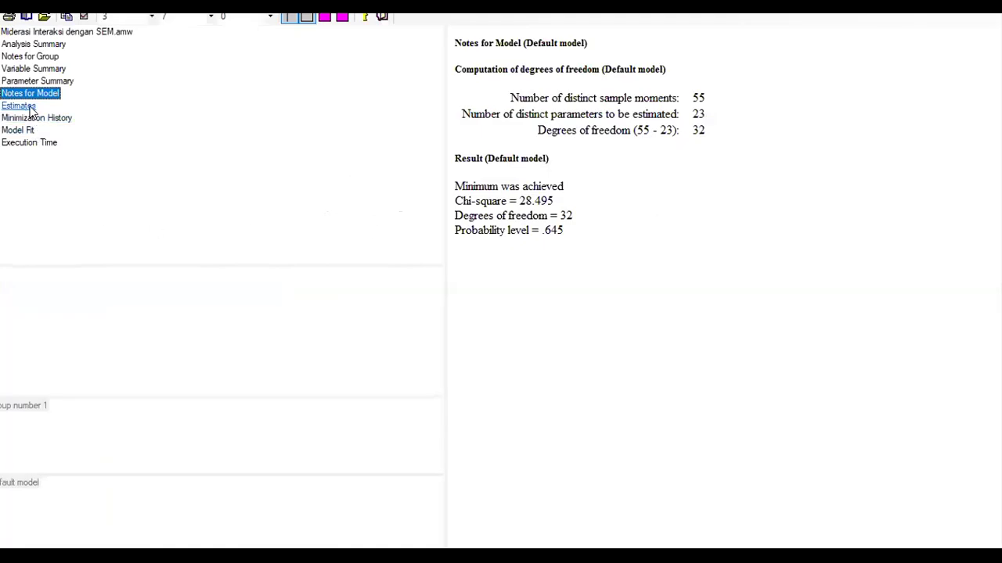
click(8, 107)
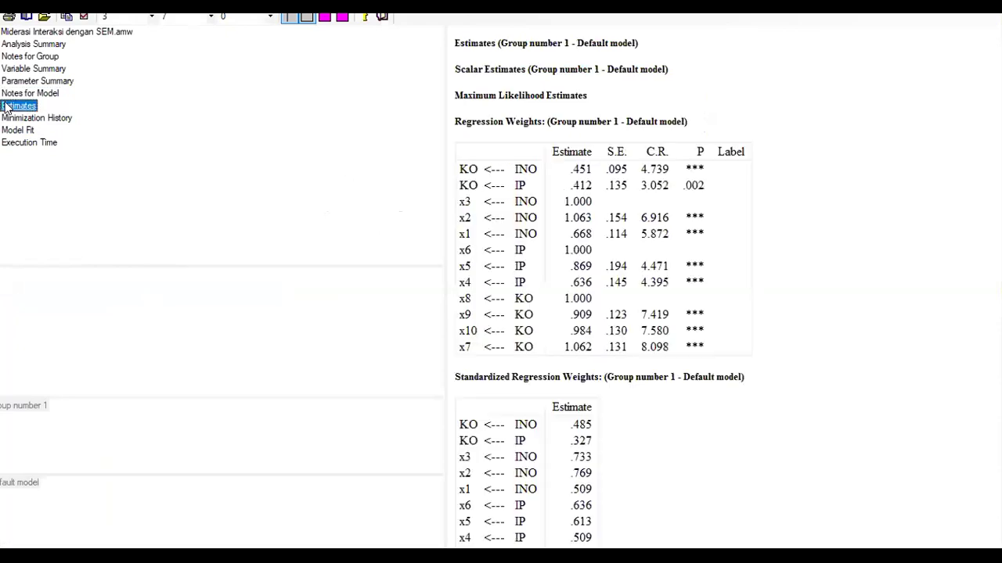
scroll(720, 208, down, 5)
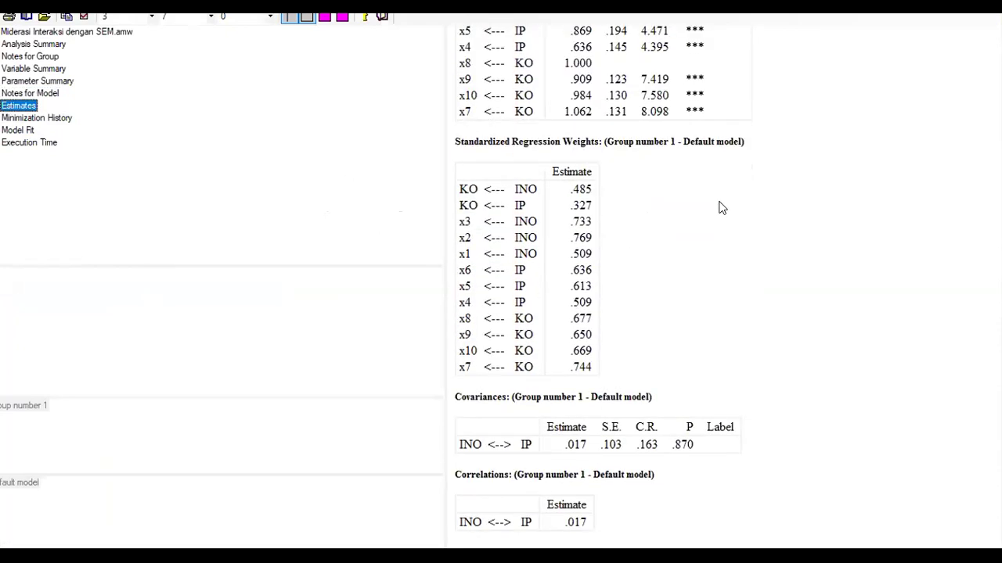
scroll(587, 197, down, 2)
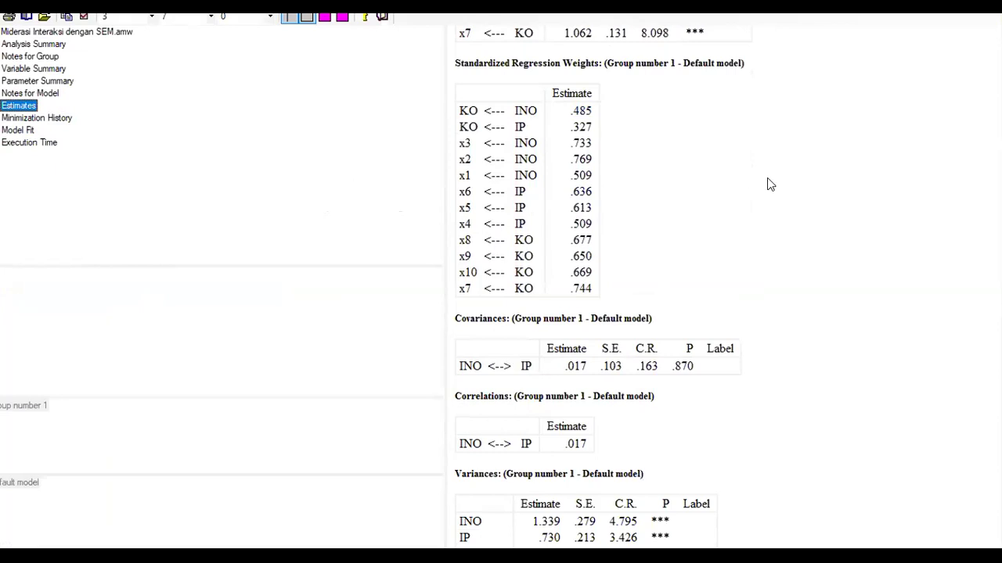
Step: Capture the Standardized Regression Weights table as an image and paste it into the Excel workbook Hitungan Moderasi AMos, below the λinteraksi formula
key(ctrl+Print)
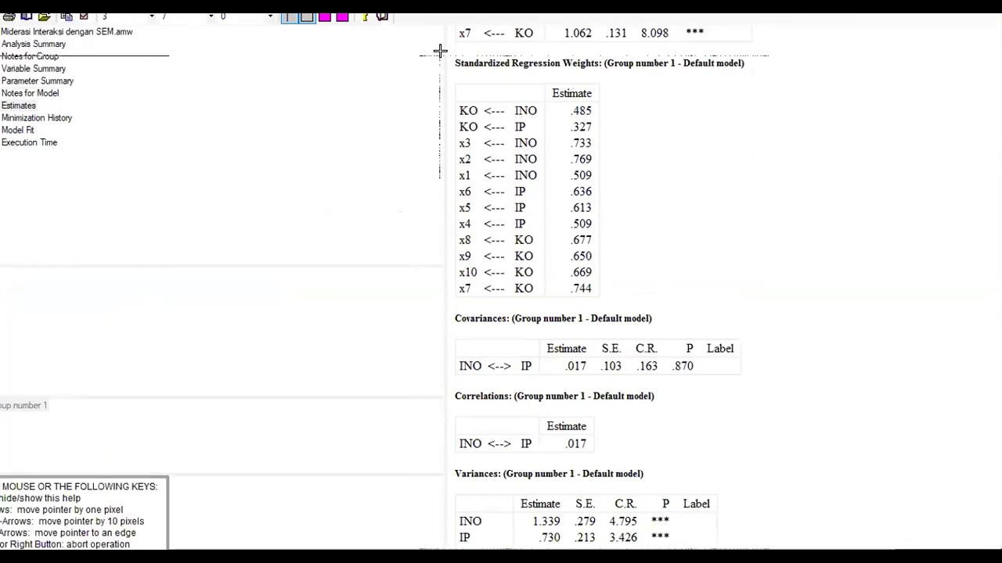
click(446, 54)
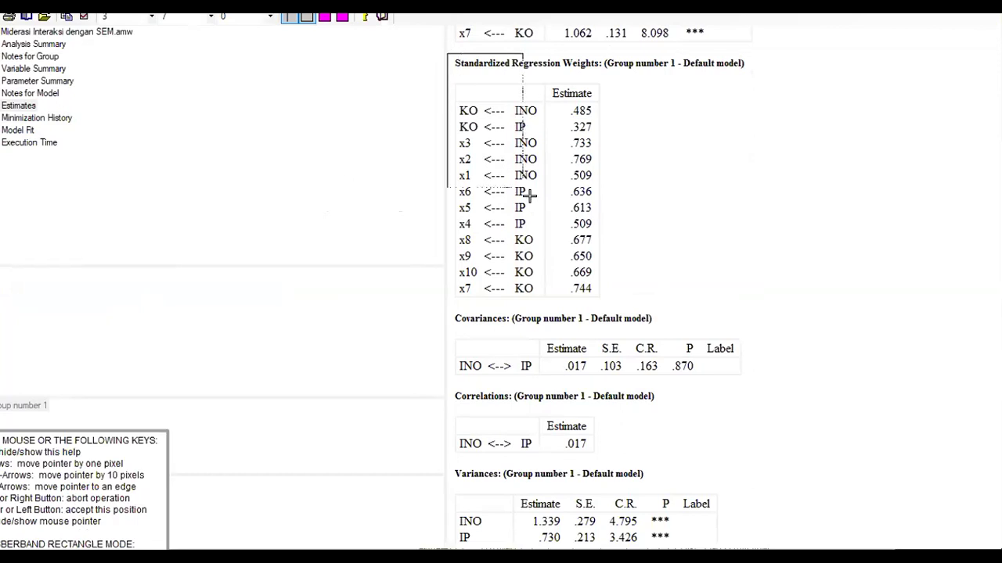
click(617, 297)
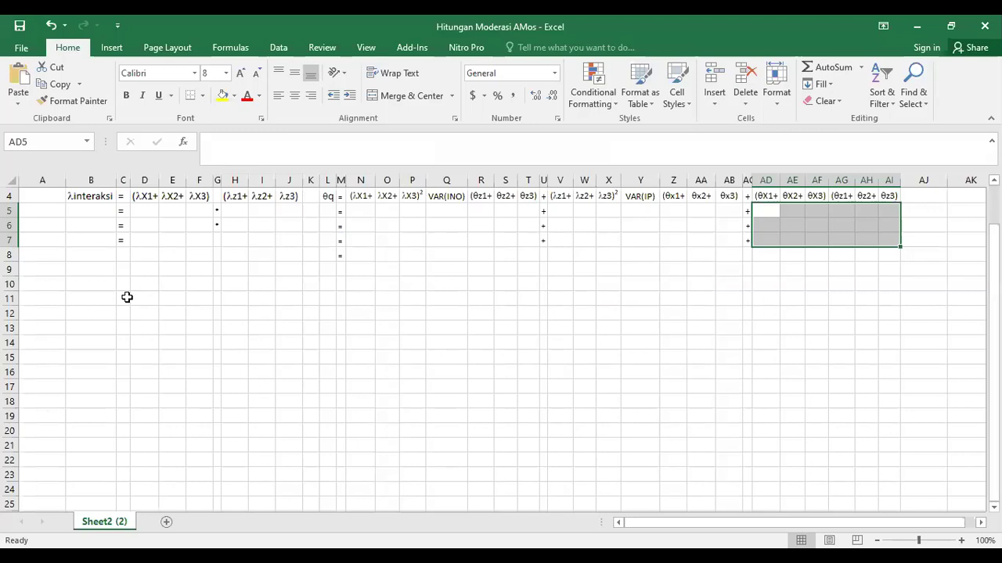
click(123, 297)
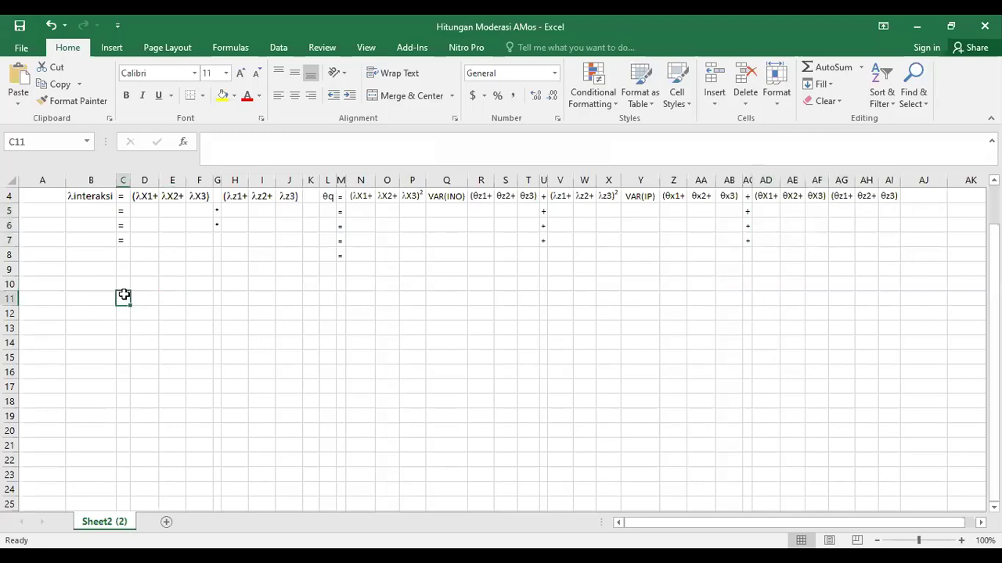
key(ctrl+v)
drag(244, 333, 227, 301)
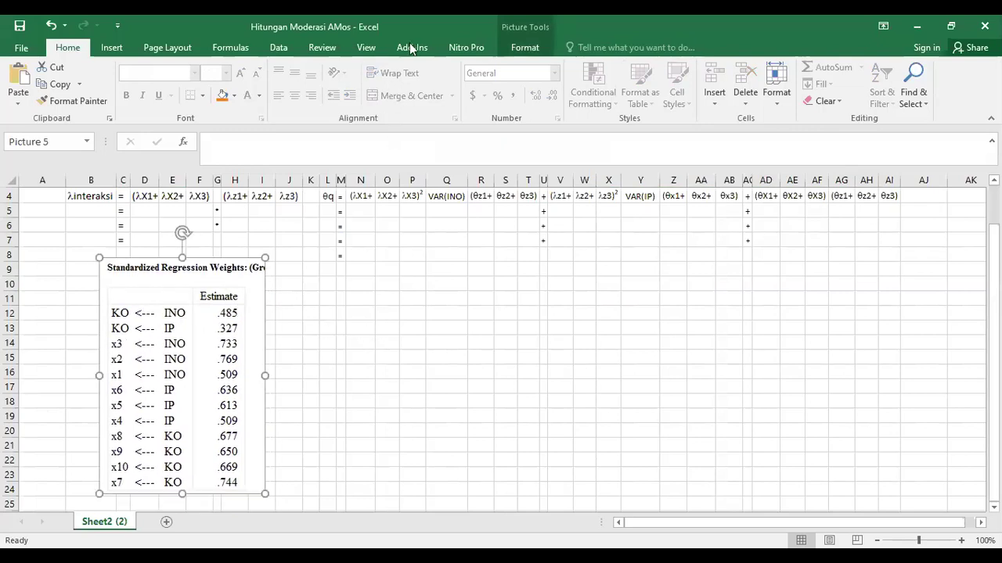
Step: Switch back to Amos Output and capture the Variances table of the estimates as an image
key(alt+Tab)
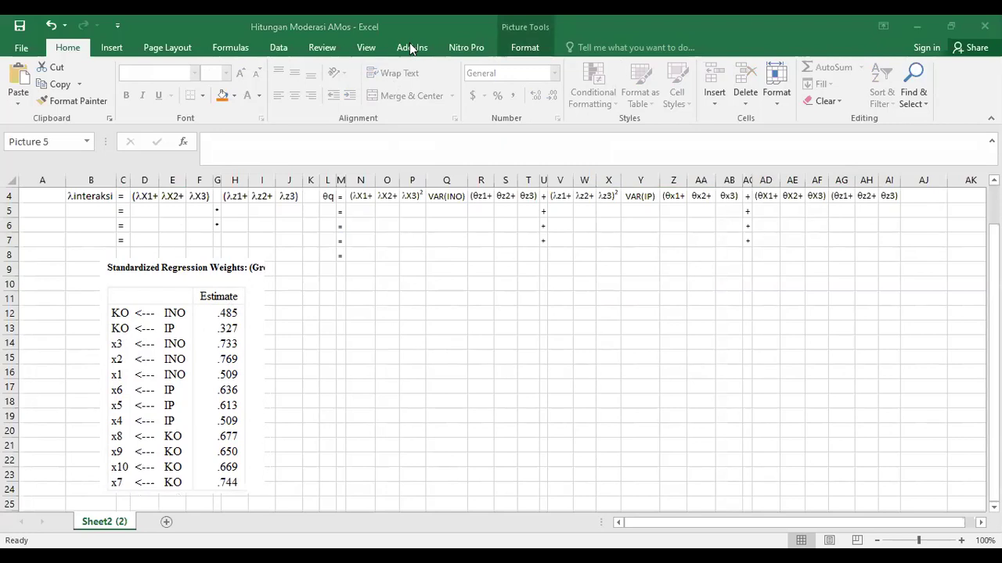
key(alt+Tab)
scroll(665, 283, down, 10)
scroll(664, 289, down, 1)
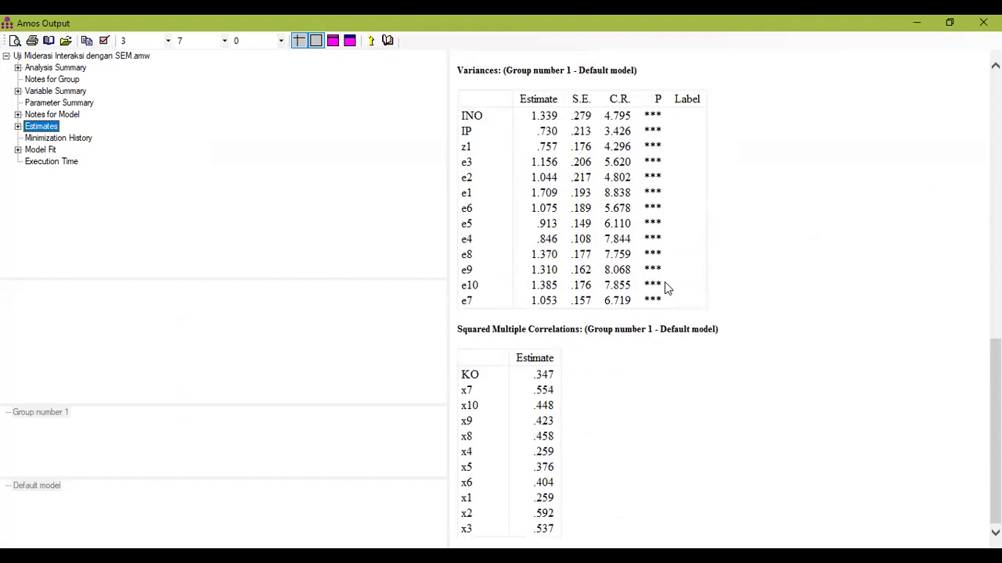
scroll(664, 287, up, 5)
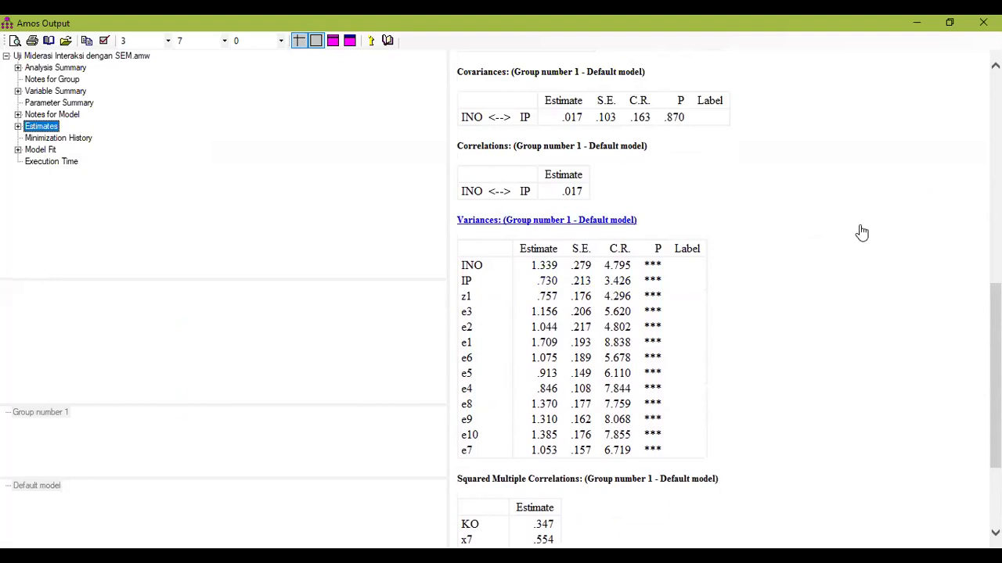
key(ctrl+shift+r)
click(448, 205)
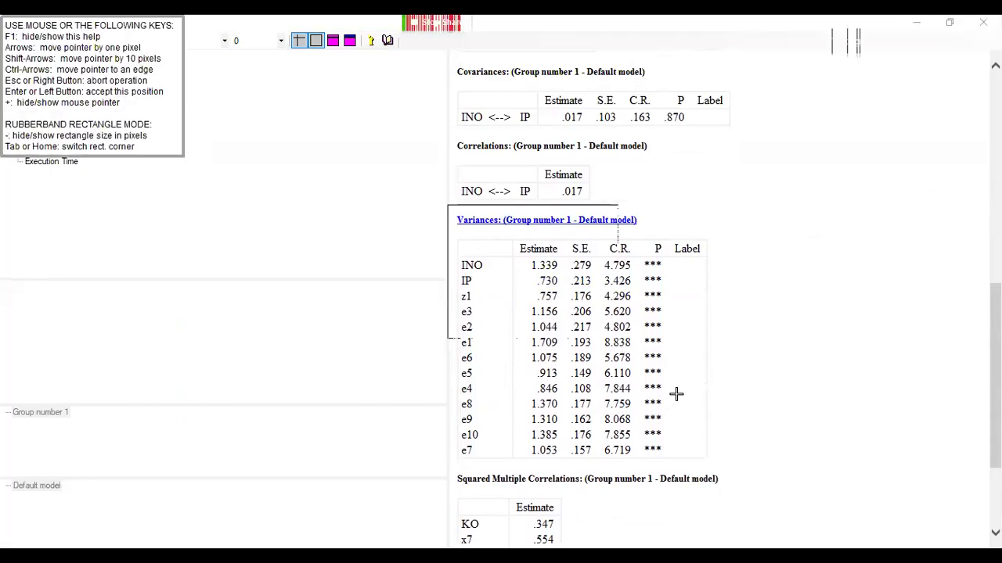
click(708, 464)
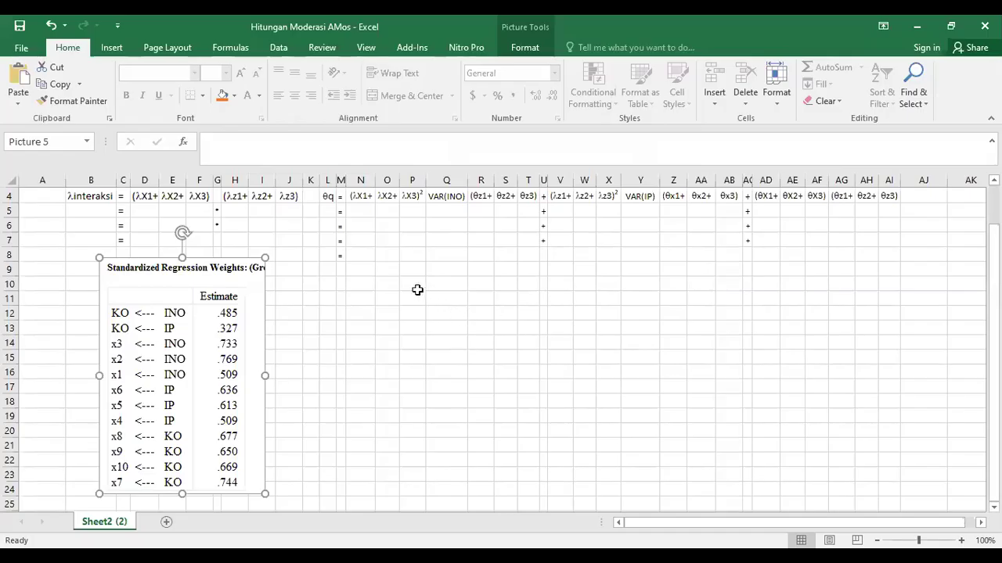
Step: Paste the Variances table image into the Excel sheet below the θq formula and shrink it to end around row 22
click(415, 285)
click(365, 282)
key(ctrl+v)
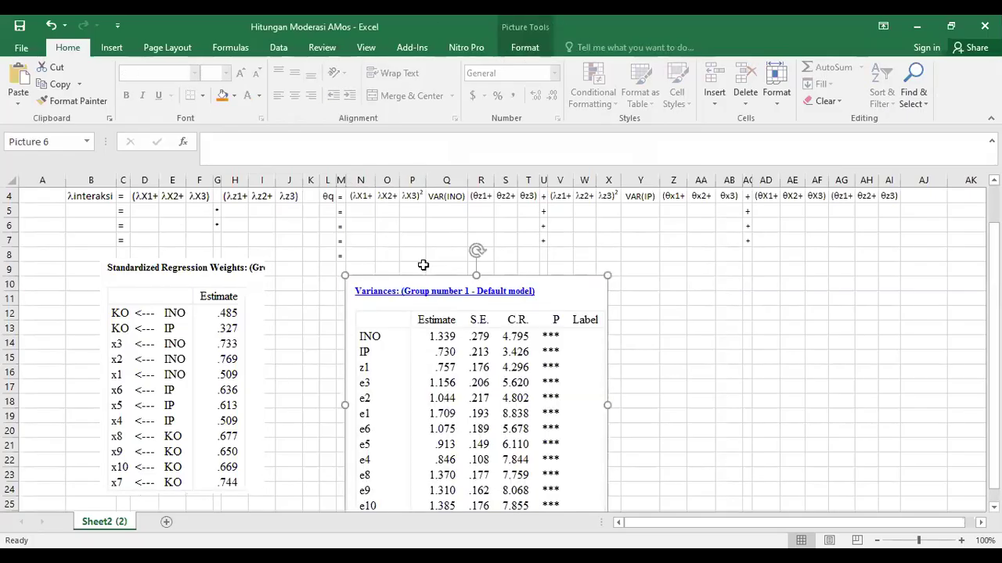
drag(490, 374, 502, 362)
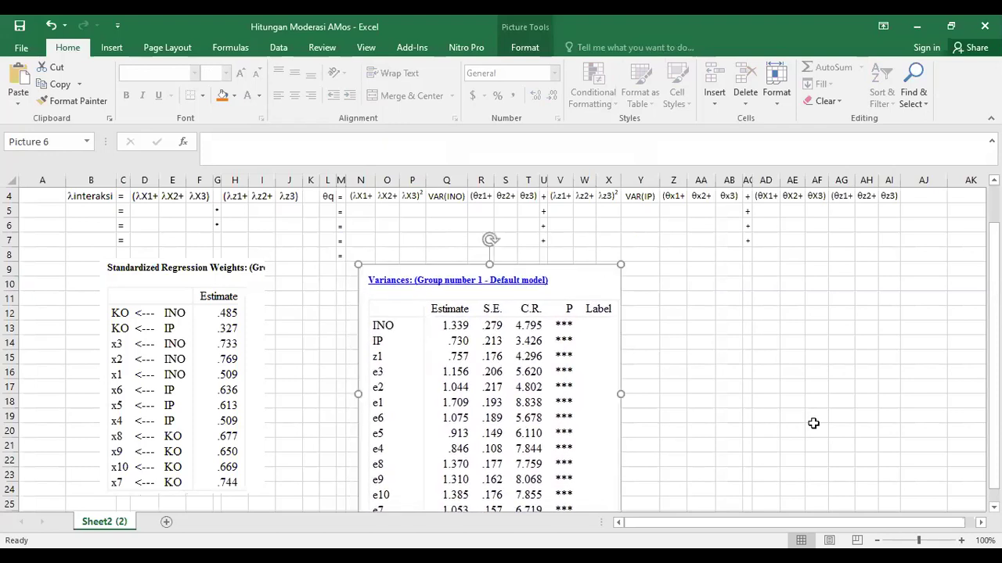
scroll(813, 423, down, 1)
drag(623, 480, 564, 423)
scroll(665, 373, up, 2)
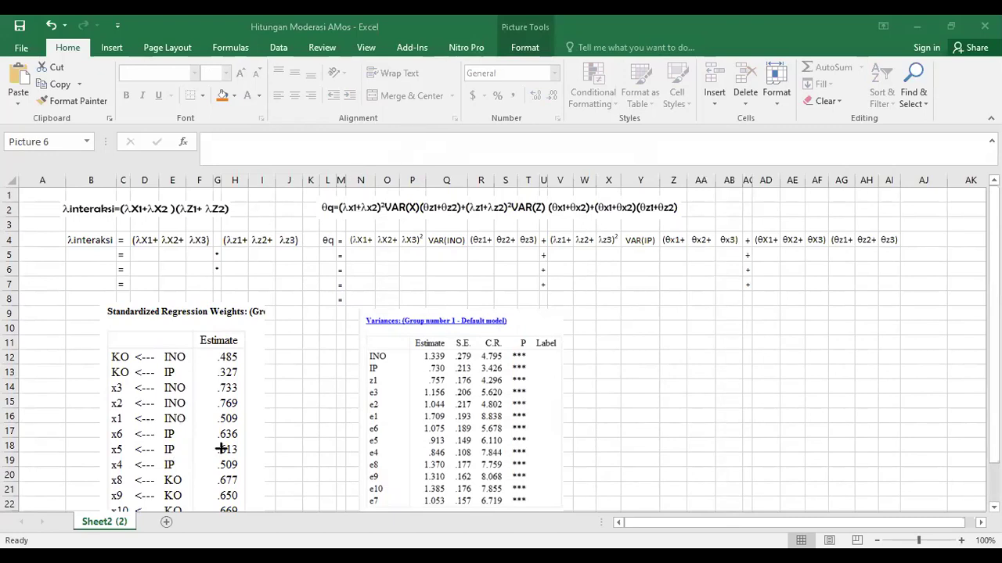
Step: Circle the x1 to x3 estimates and the x4 to x6 estimates in the pasted regression weights table
mouse_move(240, 424)
mouse_down()
mouse_move(213, 413)
mouse_move(205, 366)
mouse_move(212, 381)
mouse_up()
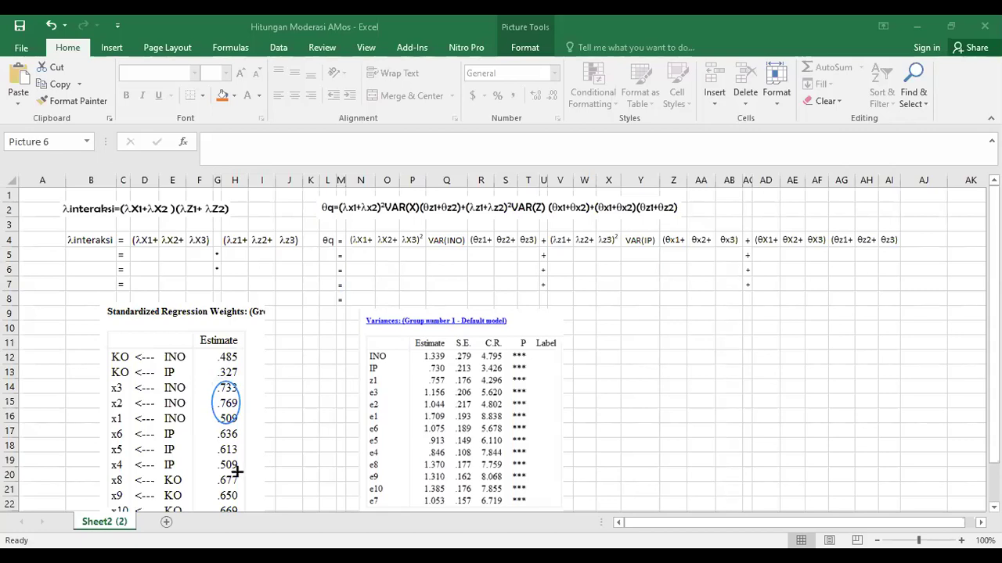
drag(236, 472, 209, 426)
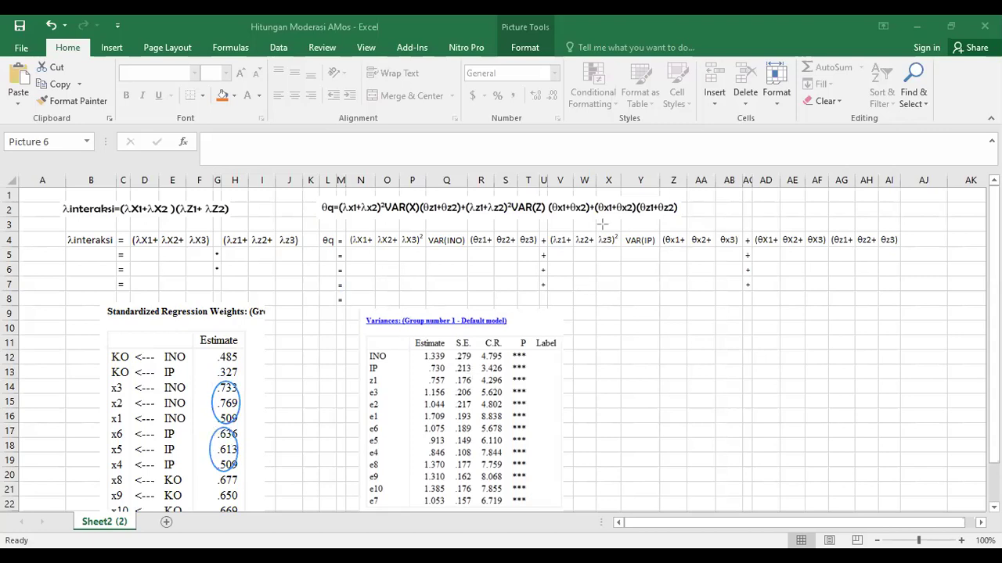
Step: Enter the INO loadings 0.509, 0.769 and 0.733 under λX1, λX2 and λX3 in cells D5 to F5
click(149, 258)
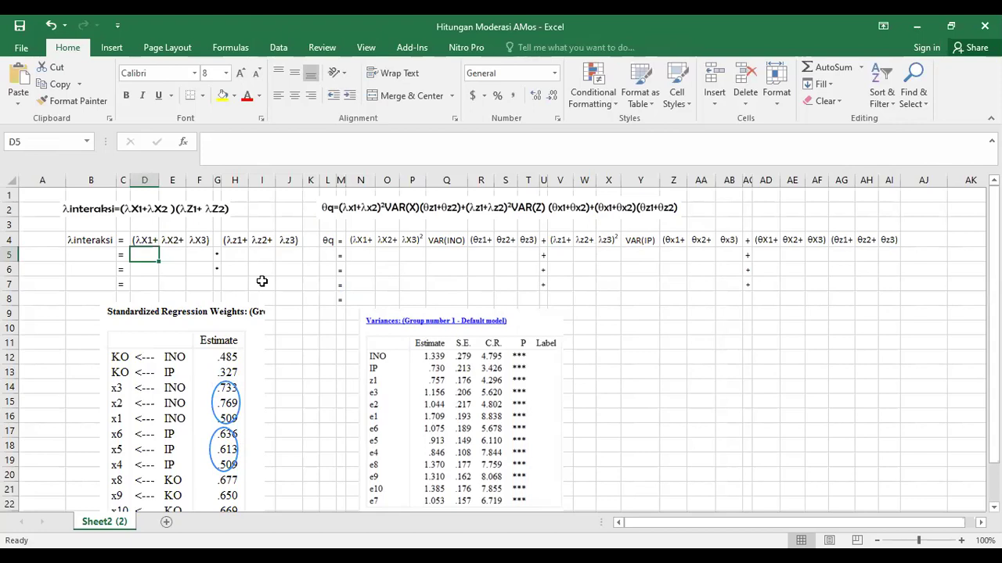
text(0.)
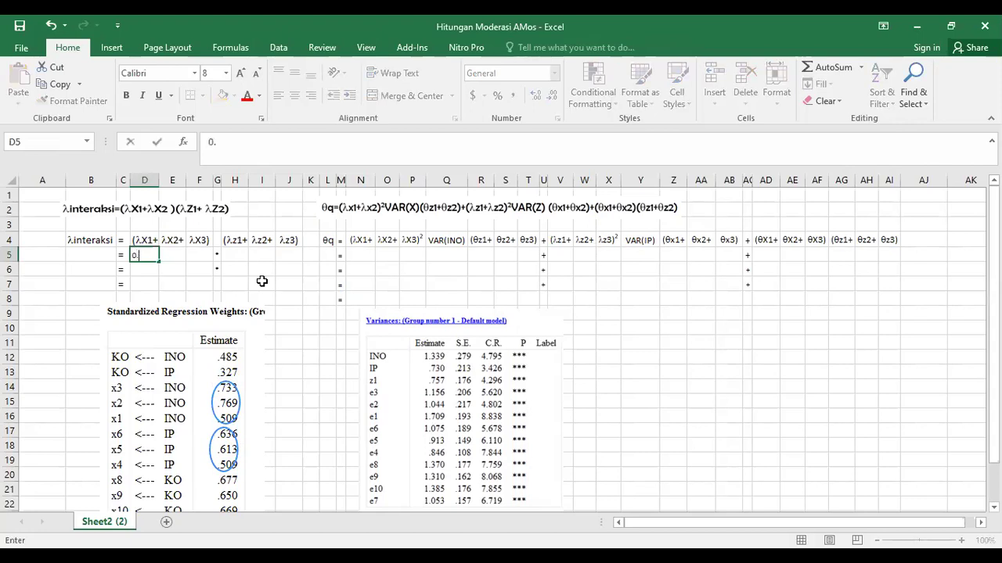
text(509)
key(Tab)
text(0)
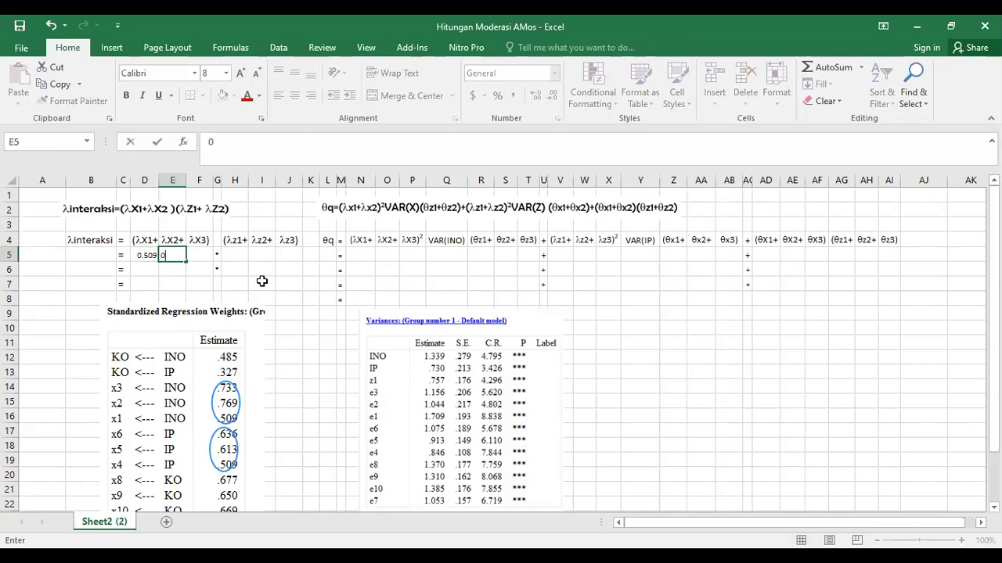
text(.769)
key(Tab)
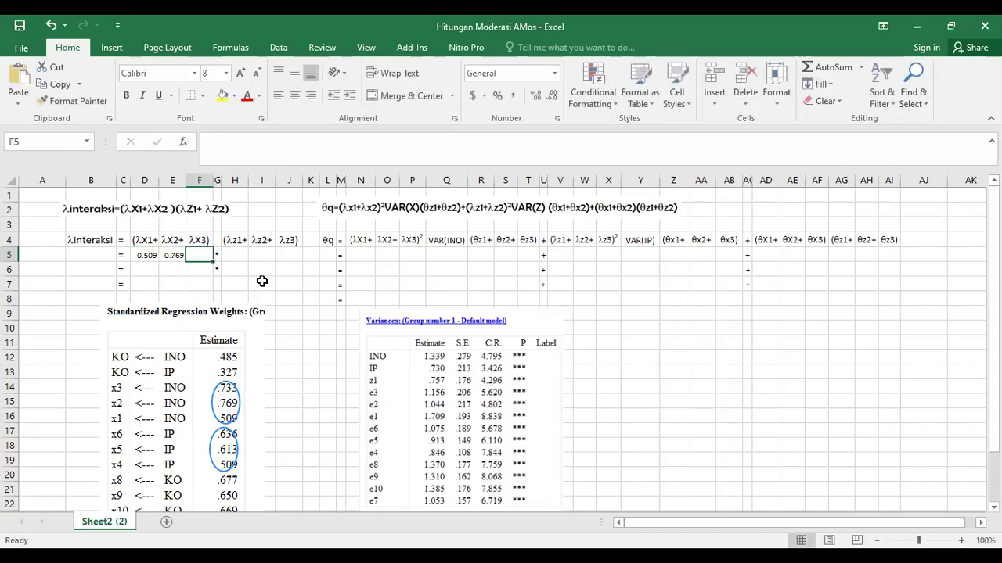
text(0)
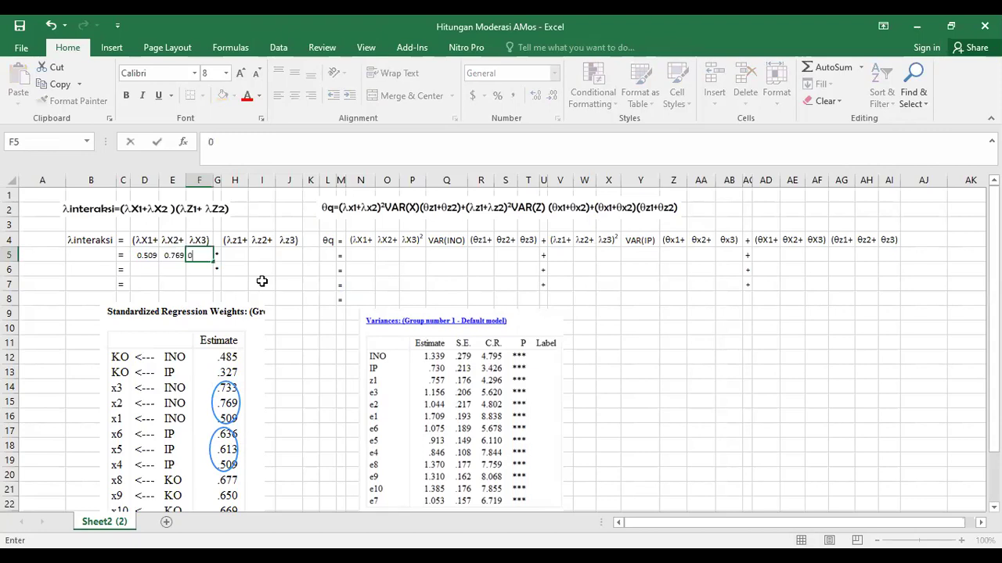
text(.733)
key(Tab)
key(Tab)
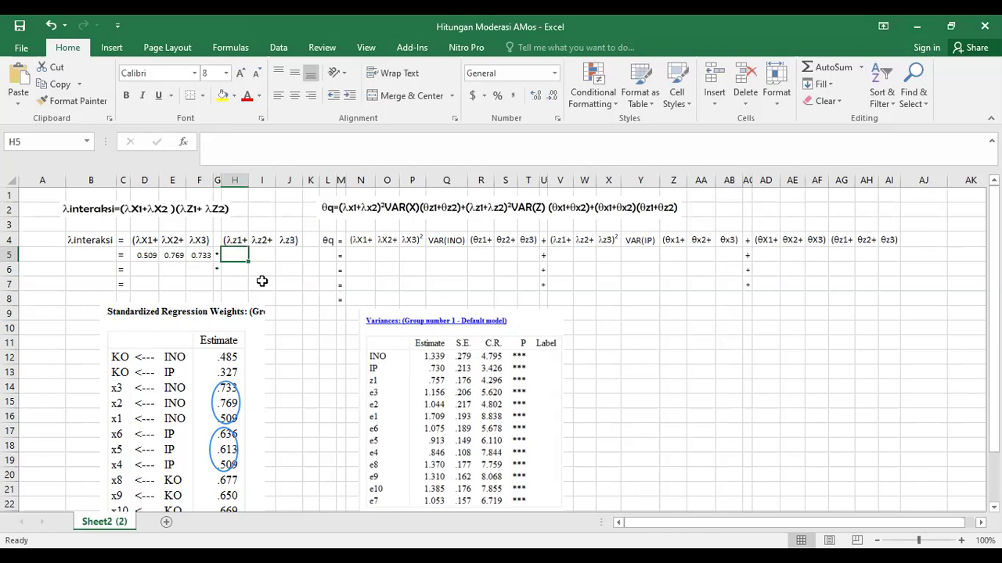
Step: Enter the IP loadings 0.509, 0.613 and 0.636 under λz1, λz2 and λz3 in cells H5 to J5
text(0.509)
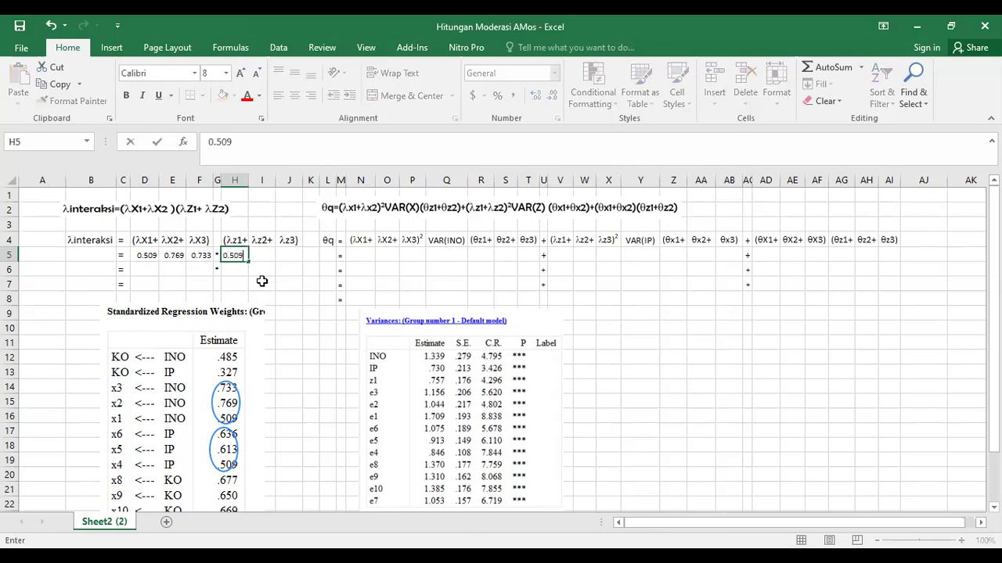
key(Tab)
text(0)
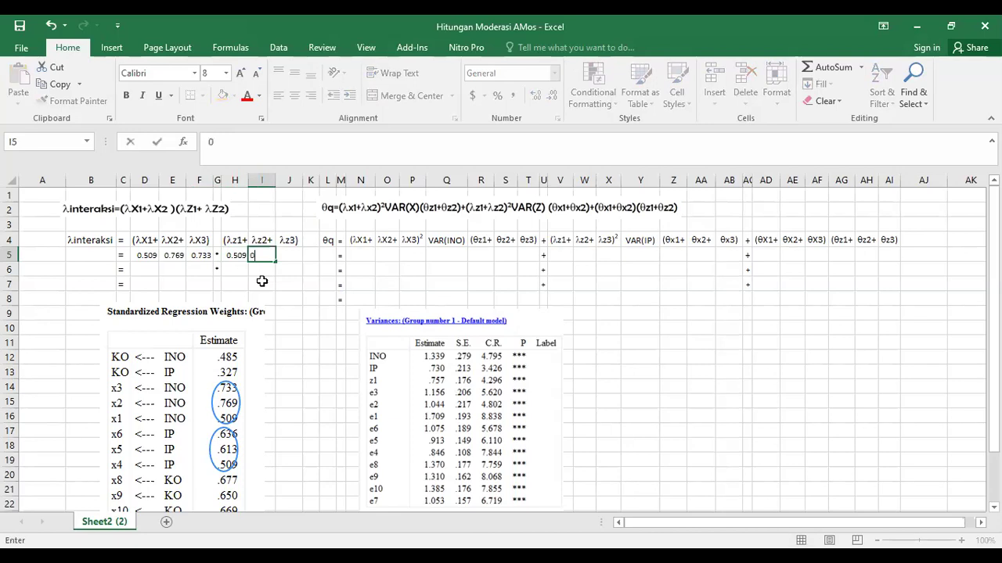
text(.613)
key(Tab)
text(0.)
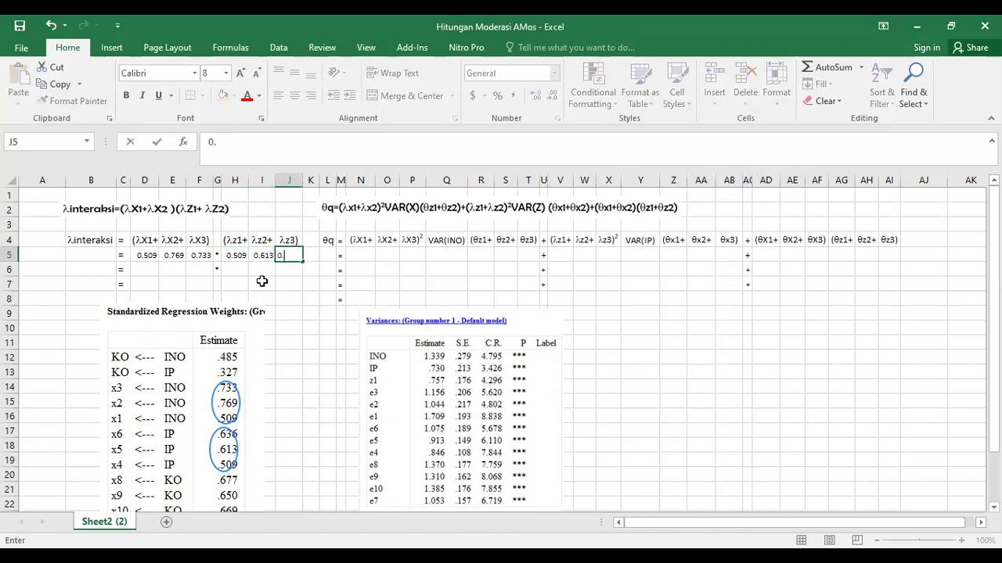
text(636)
key(Return)
Step: Sum the three λX loadings D5:F5 in cell D6 with a SUM formula
key(Left)
key(Left)
key(Left)
key(Left)
key(Left)
key(Left)
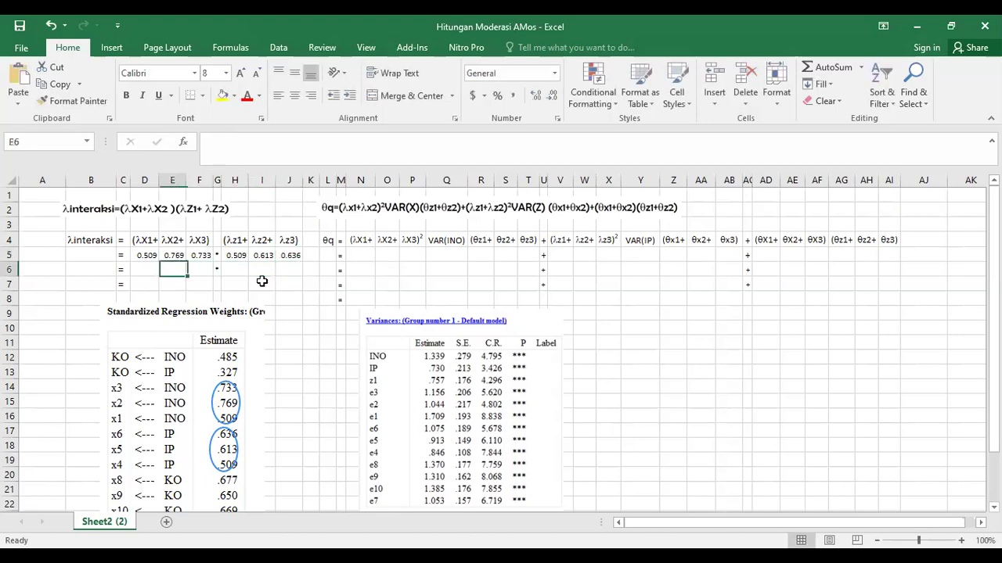
text(=)
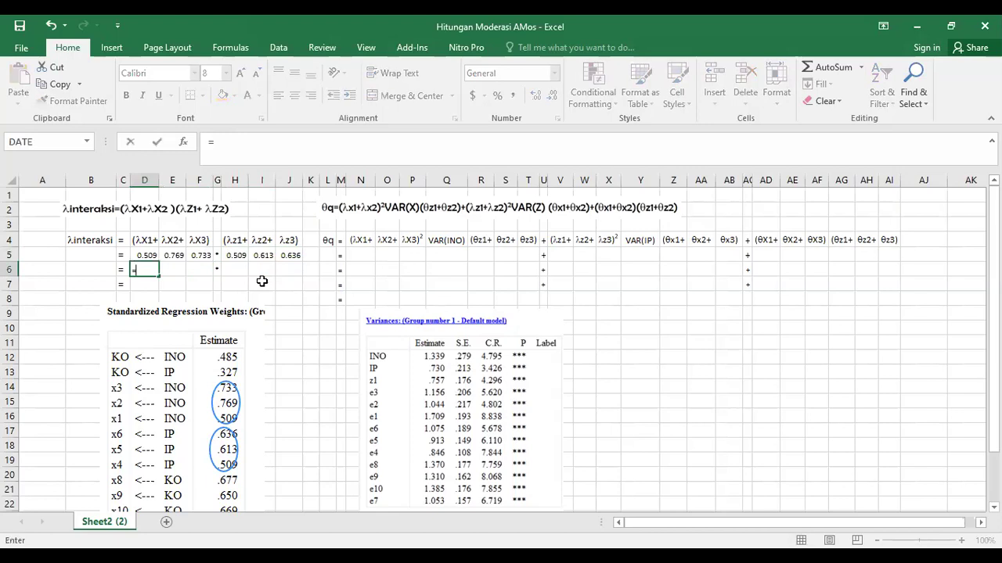
text(sum()
key(Up)
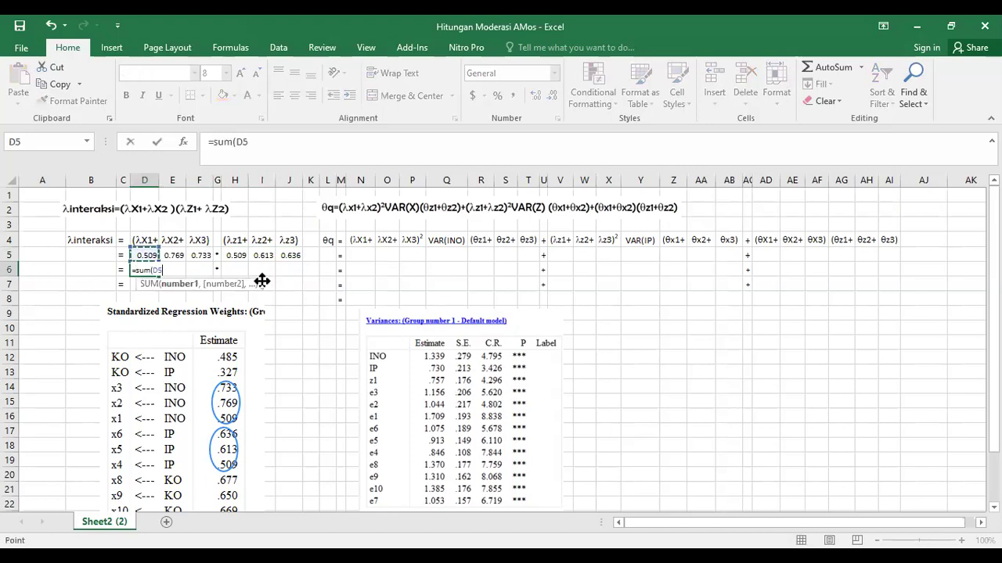
key(shift+Right)
key(shift+Right)
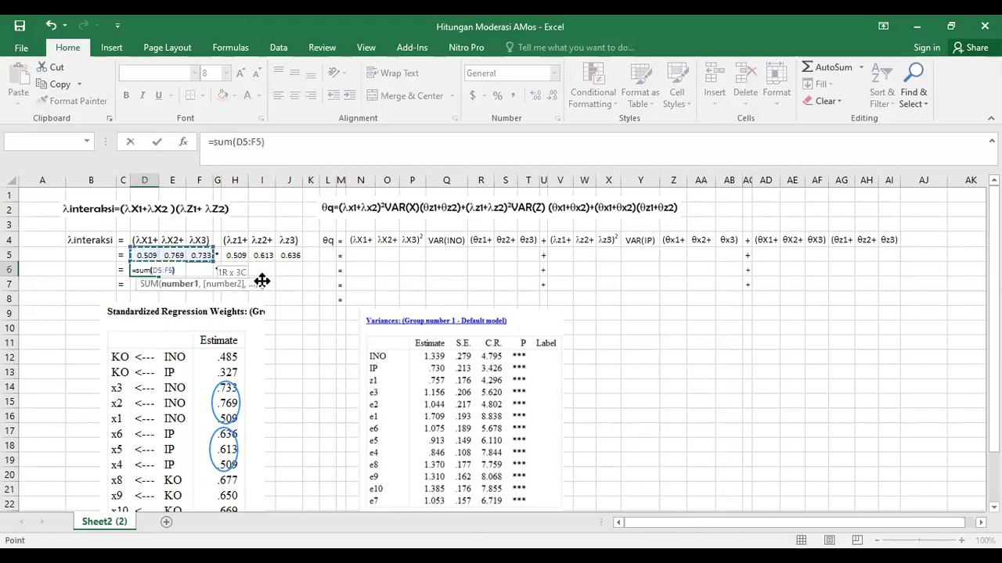
key(Return)
Step: Sum the three λz loadings H5:J5 in cell H6 with a SUM formula
key(Up)
key(Right)
key(Right)
key(Right)
key(Right)
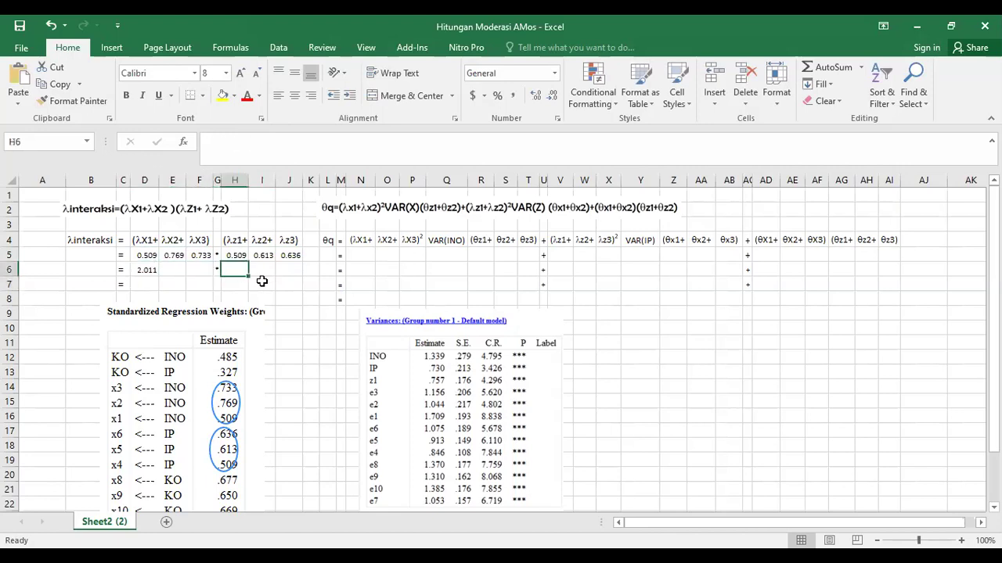
text(=)
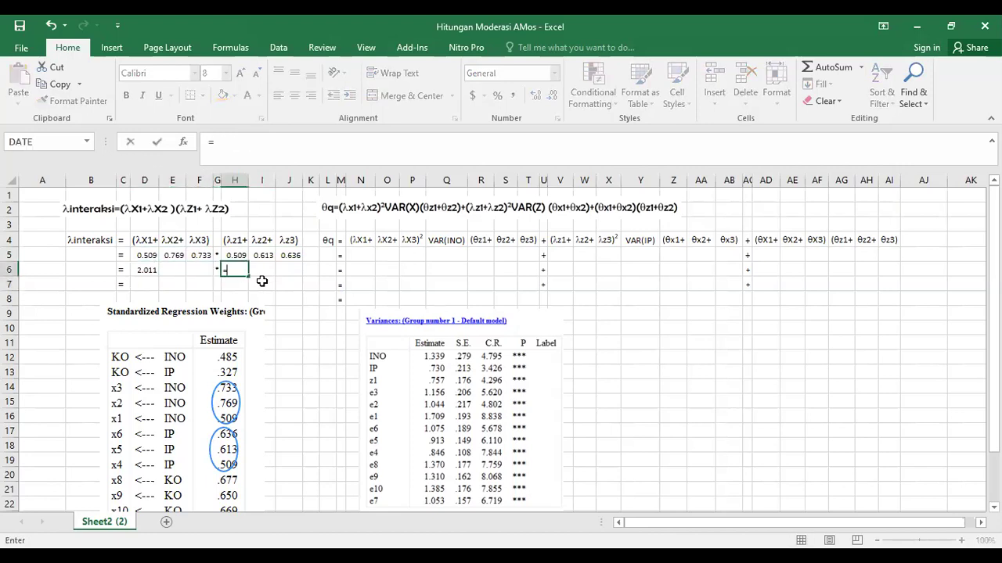
text(sum()
key(Up)
key(shift+Right)
key(shift+Right)
key(Return)
Step: Calculate λinteraksi in cell D7 by multiplying the two loading sums, D6 by H6
key(Left)
key(Left)
key(Left)
key(Left)
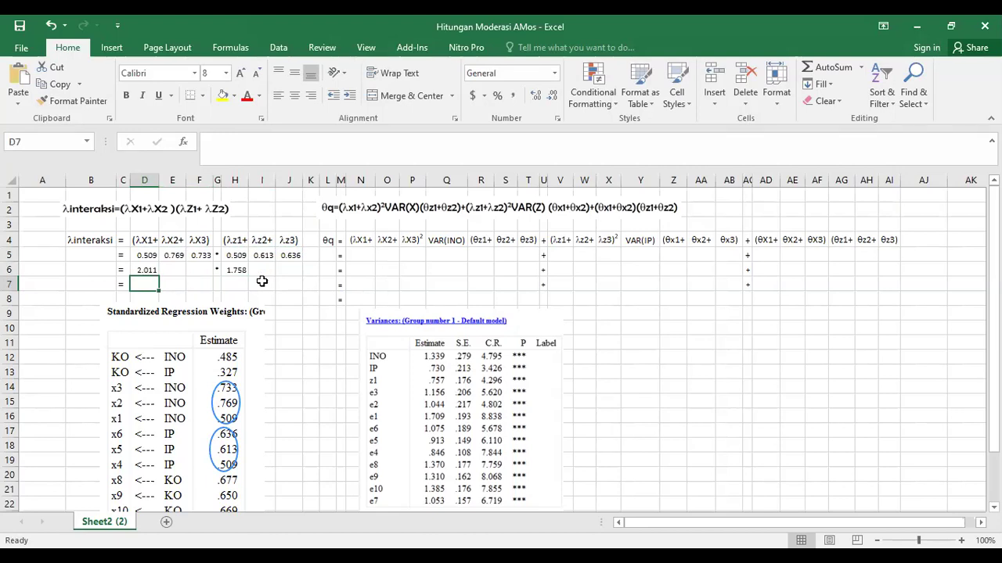
text(=)
key(Up)
text(*)
key(Up)
key(Right)
key(Right)
key(Right)
key(Right)
key(Return)
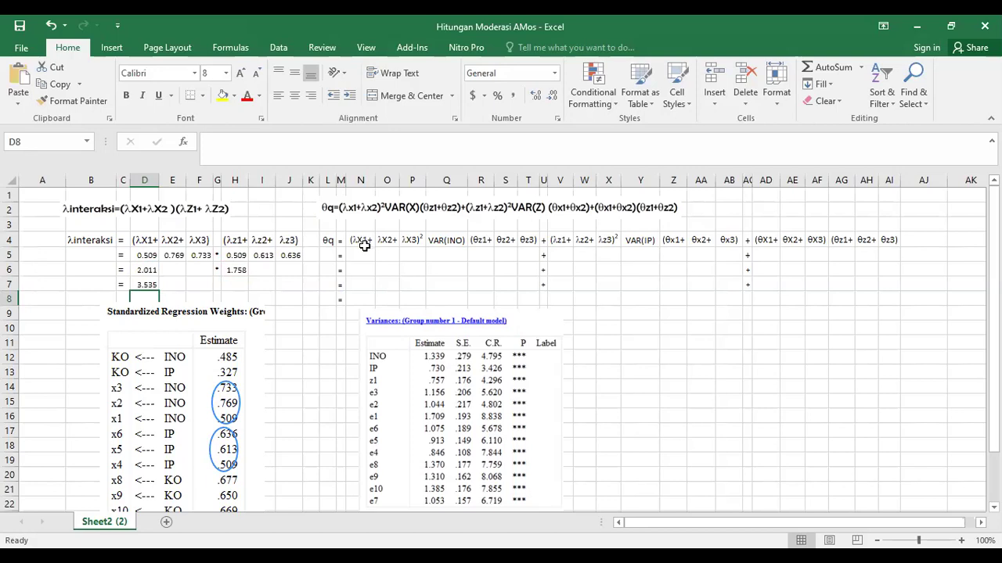
Step: Copy the λX loadings D5:F5 into the squared λX term of the θq formula, starting at cell N5
drag(144, 256, 189, 255)
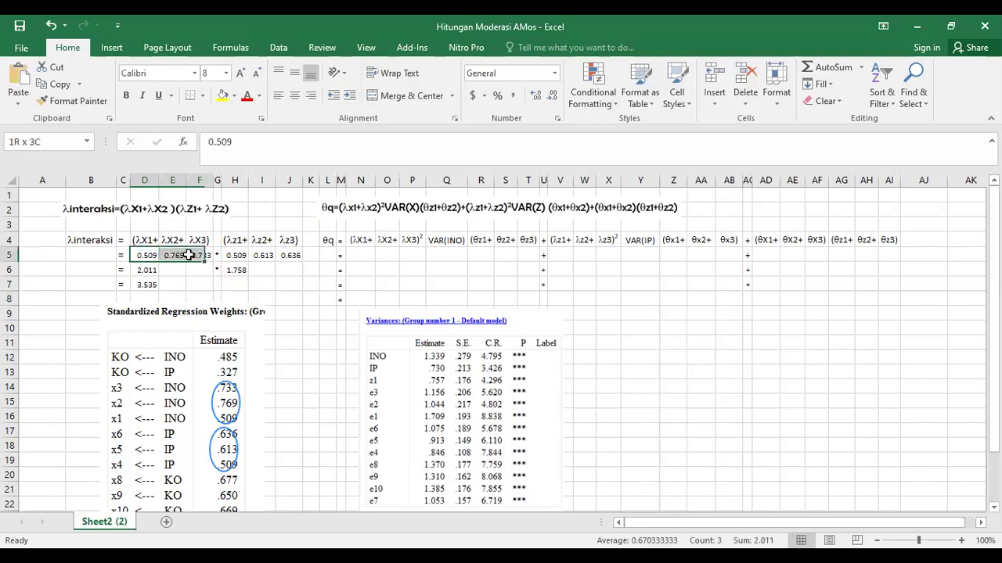
key(ctrl+c)
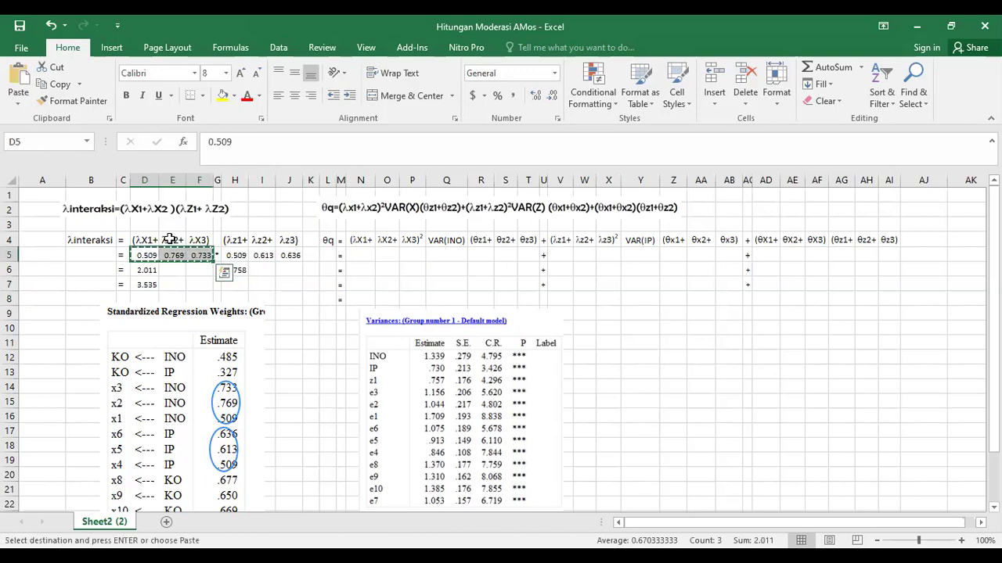
click(224, 272)
click(363, 254)
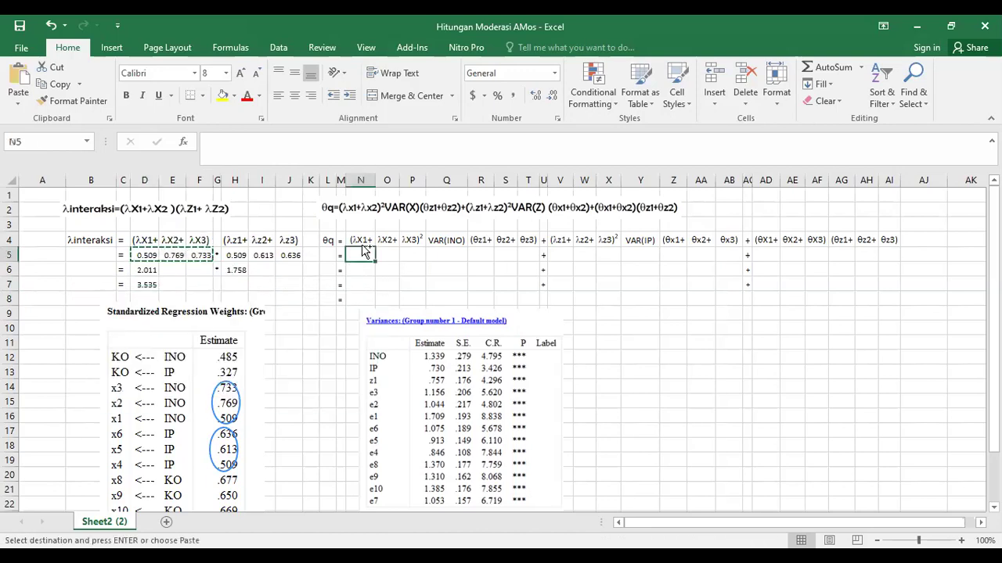
key(ctrl+v)
Step: Enter the INO variance 1.339 under VAR(INO) in cell Q5
click(450, 257)
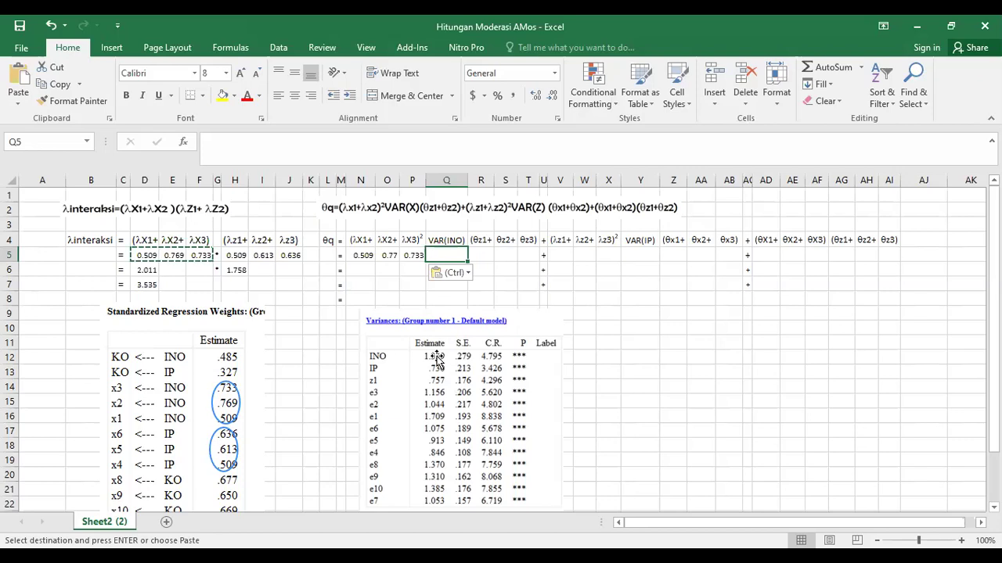
text(1)
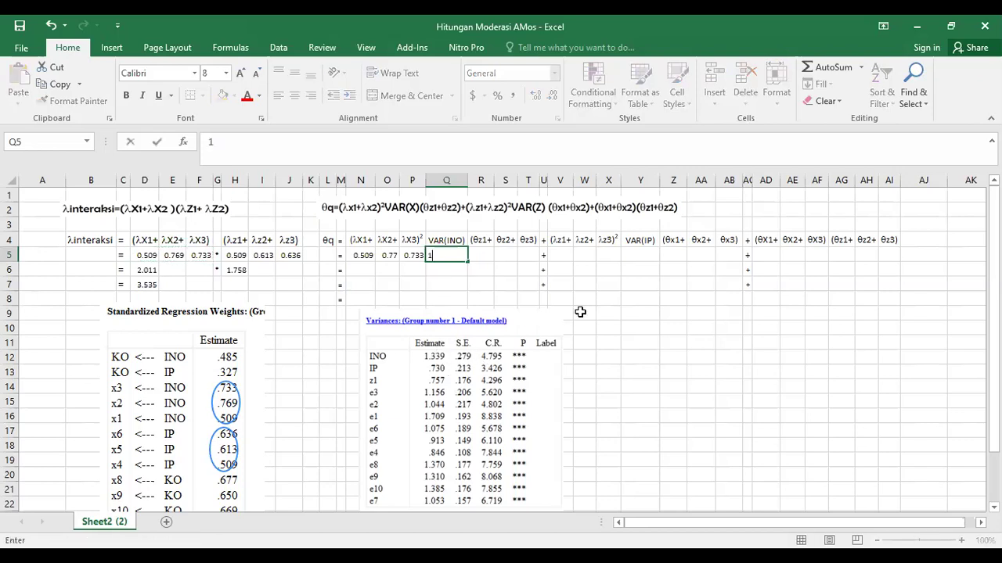
text(.339)
key(Return)
Step: Circle the e4 to e6 estimates and the e1 to e3 estimates in the pasted Variances table
scroll(609, 306, down, 1)
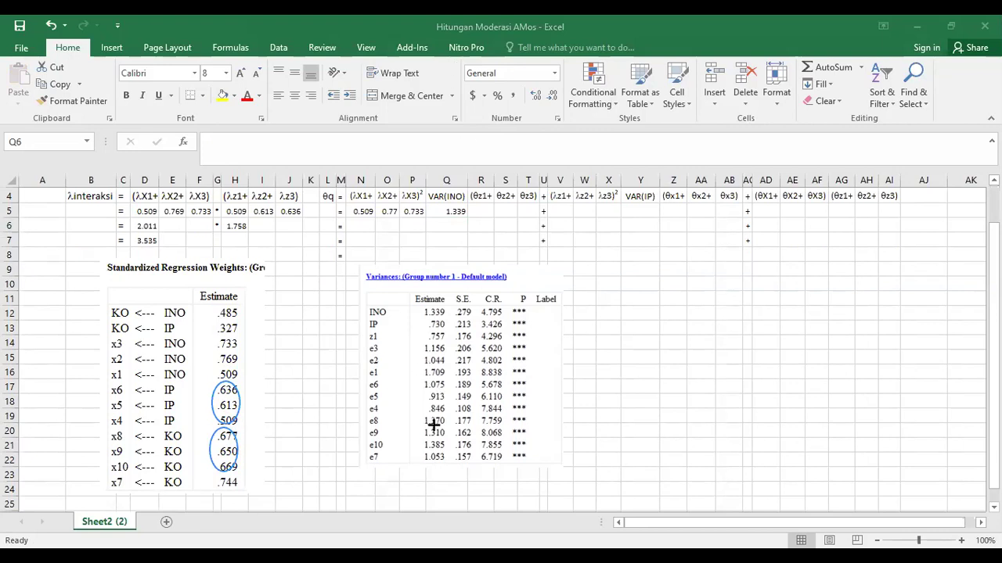
mouse_move(444, 412)
mouse_down()
mouse_move(432, 415)
mouse_move(425, 395)
mouse_move(442, 384)
mouse_move(423, 379)
mouse_up()
drag(444, 374, 413, 345)
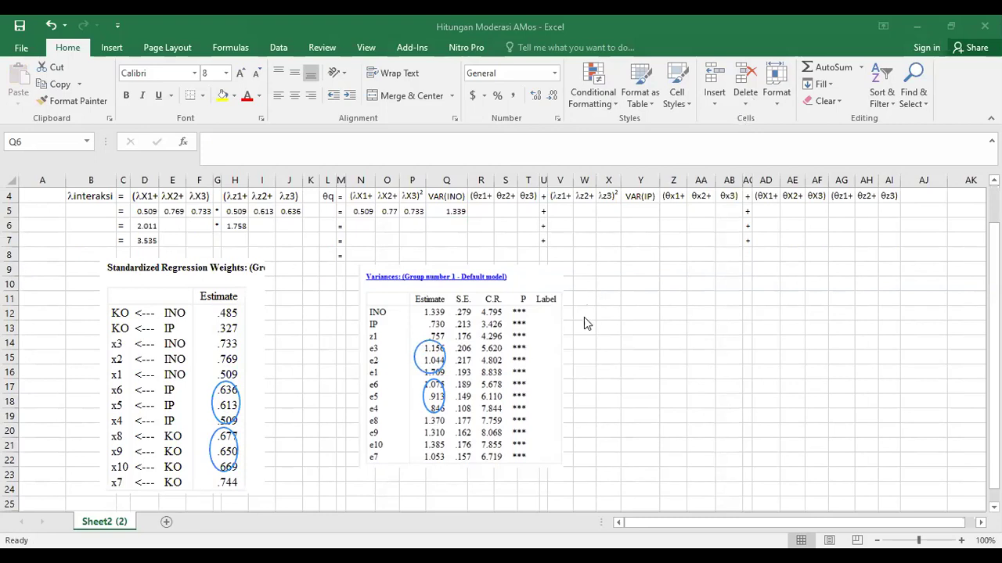
Step: Enter the error variances 0.846, 0.913 and 1.075 under θz1, θz2 and θz3 in cells R5 to T5
click(487, 211)
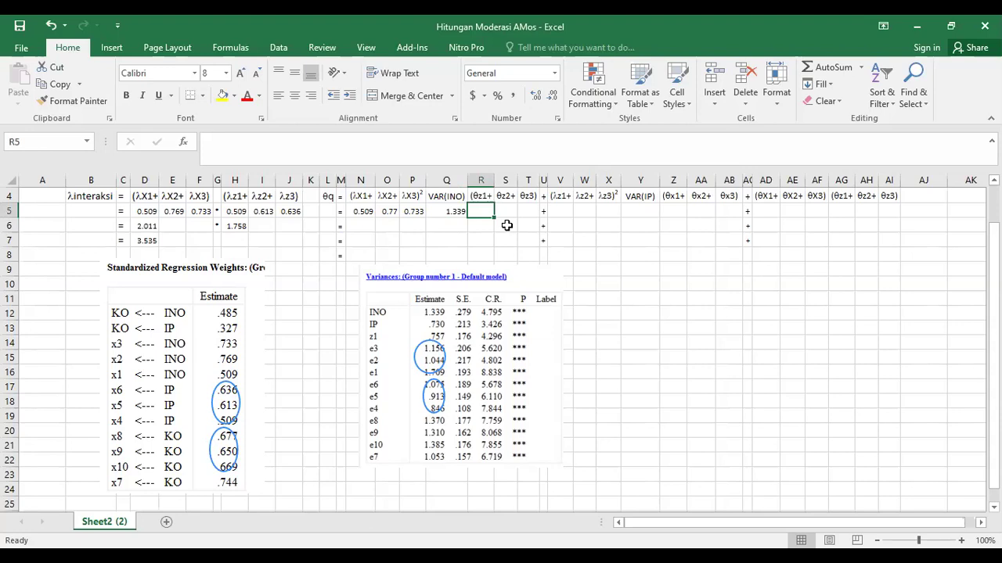
text(0.846)
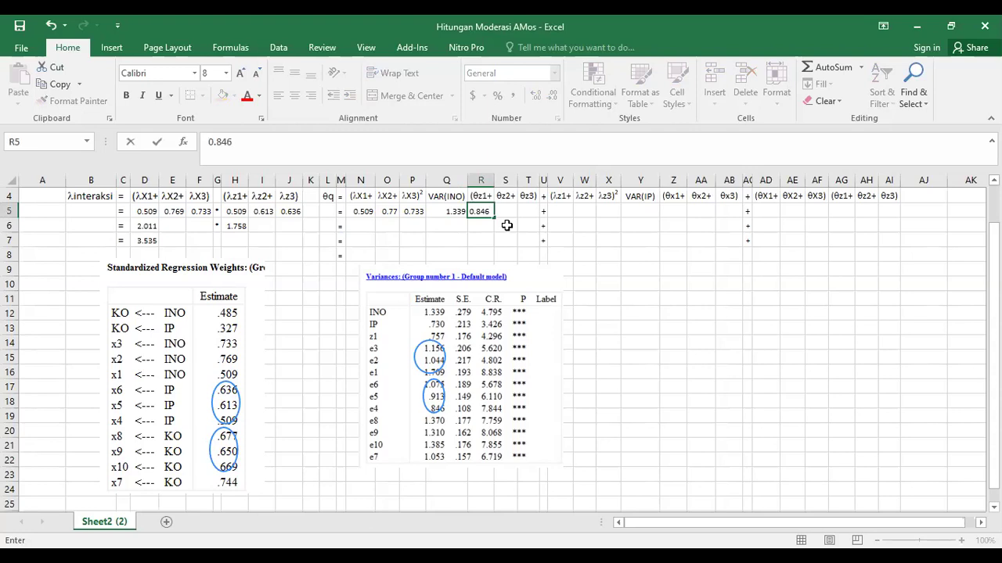
key(Tab)
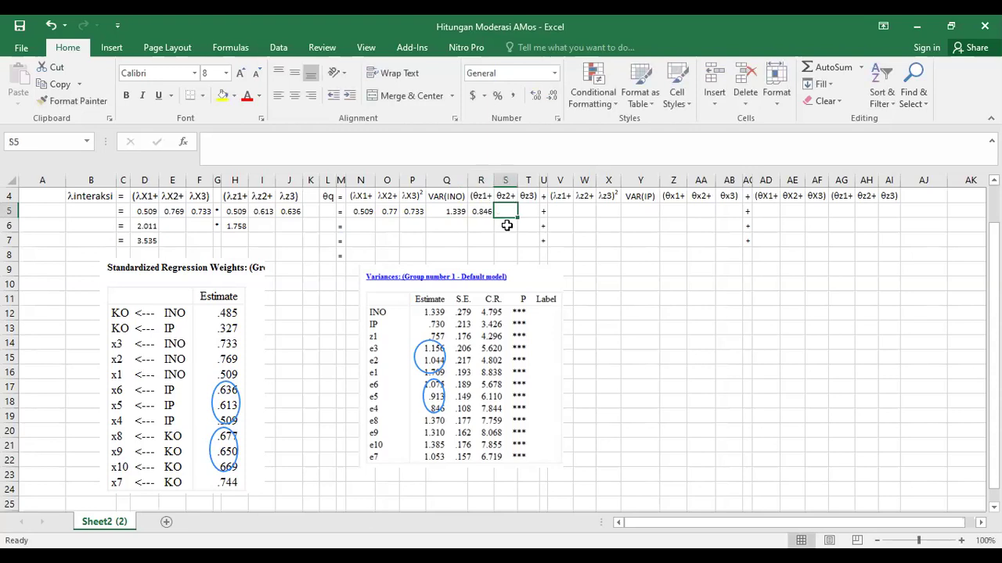
text(0.9)
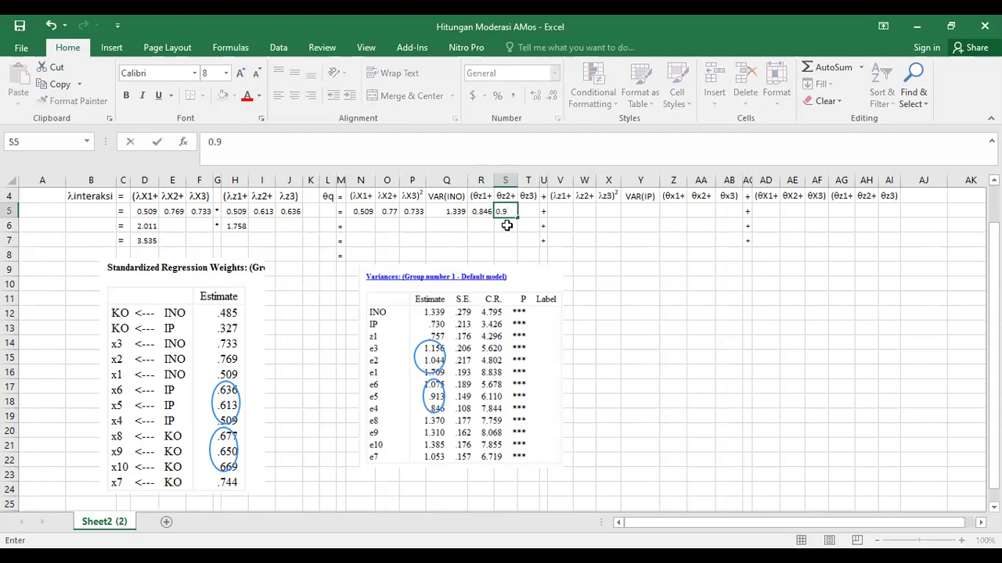
text(13)
key(Tab)
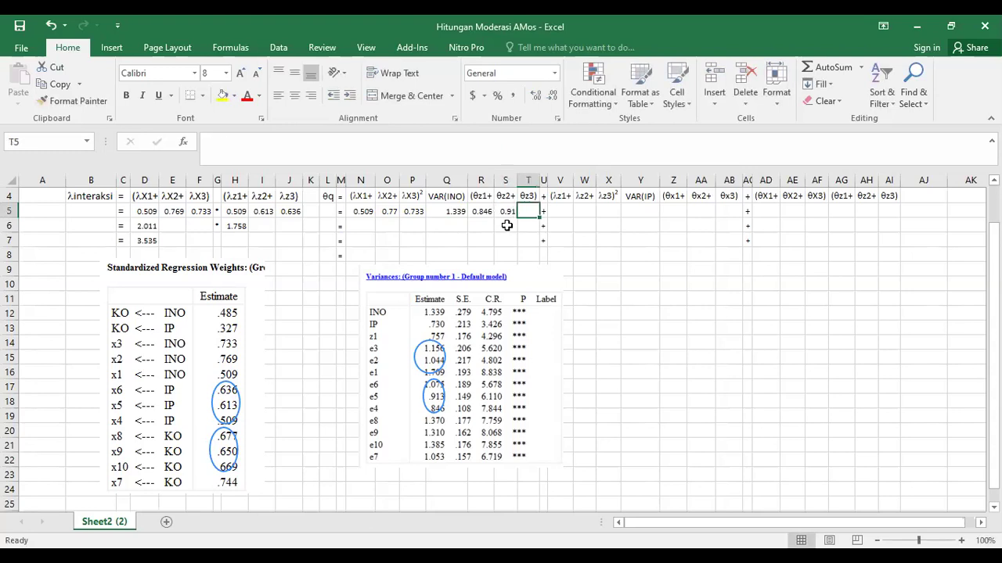
text(1.075)
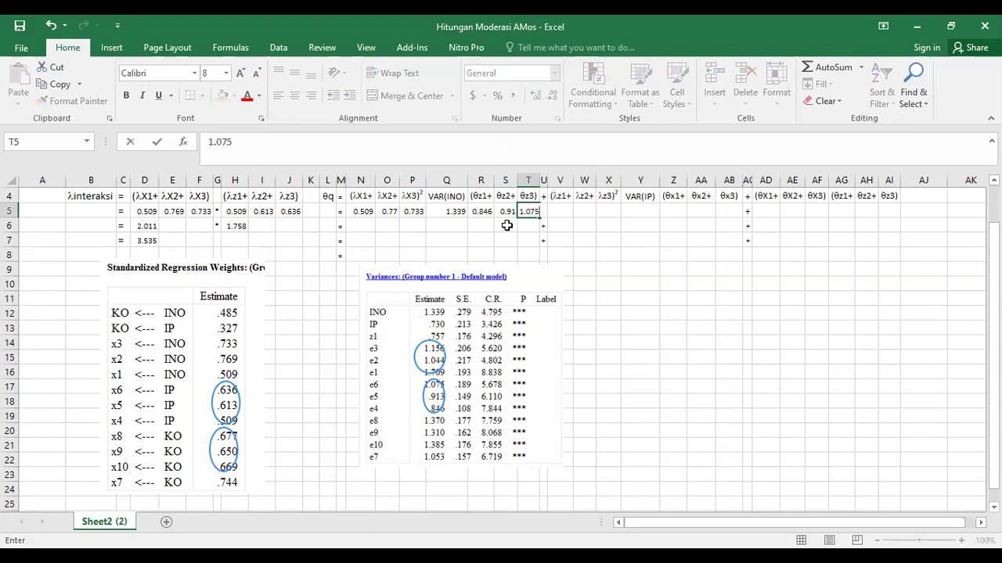
key(Tab)
key(Tab)
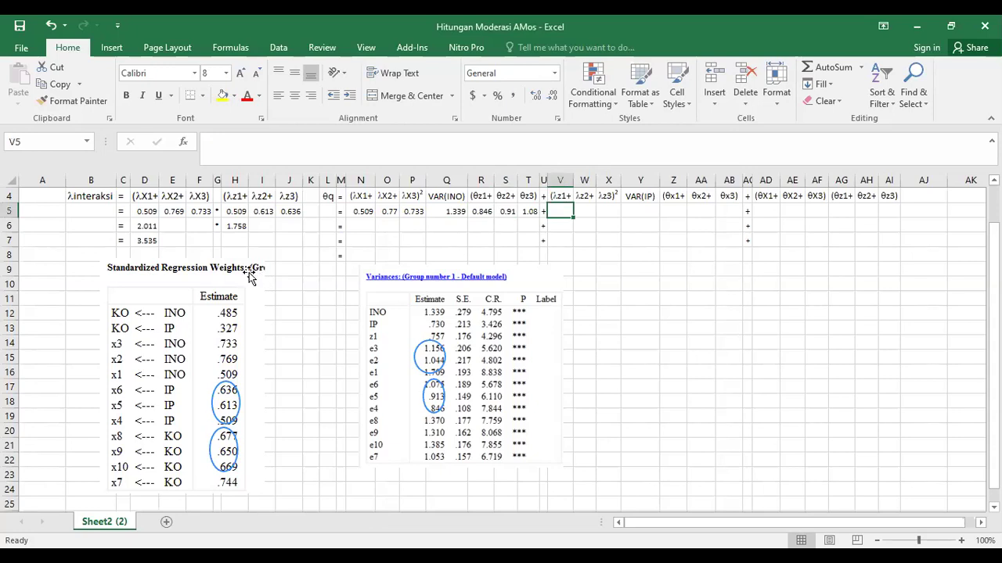
Step: Copy the λz loadings H5:J5 into cells V5 to X5 of the θq formula and show them with three decimals
click(235, 211)
drag(251, 209, 280, 207)
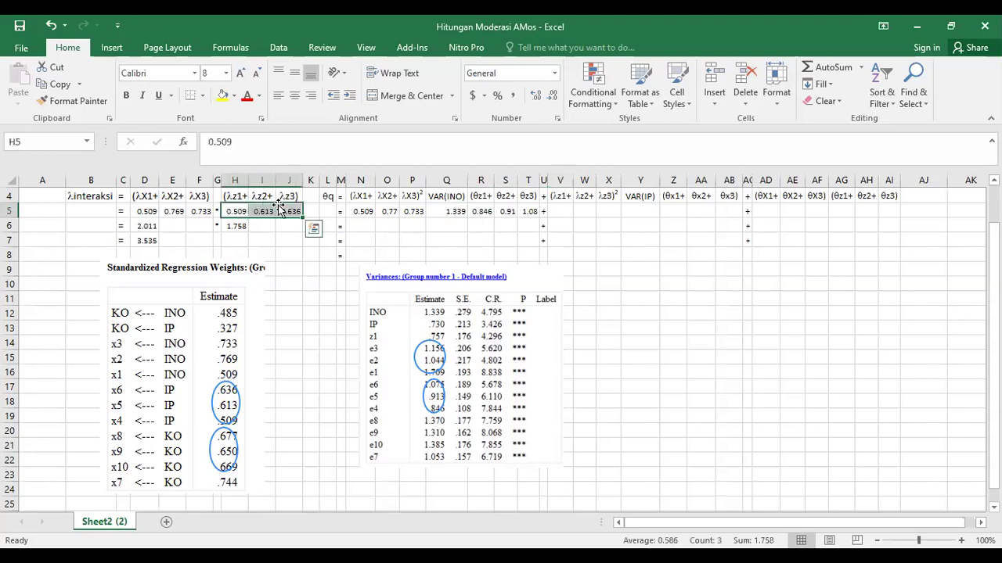
key(ctrl+c)
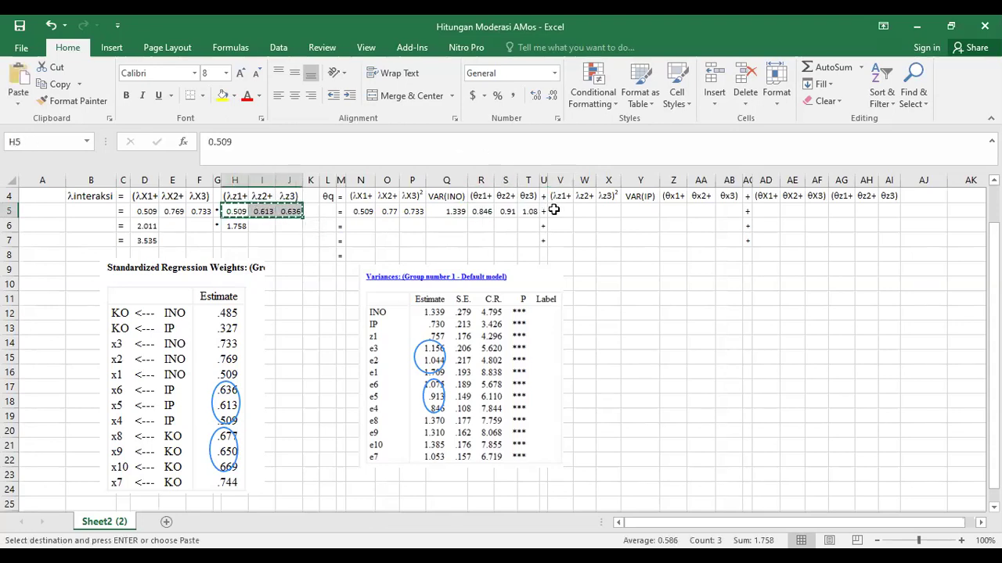
click(559, 210)
key(ctrl+v)
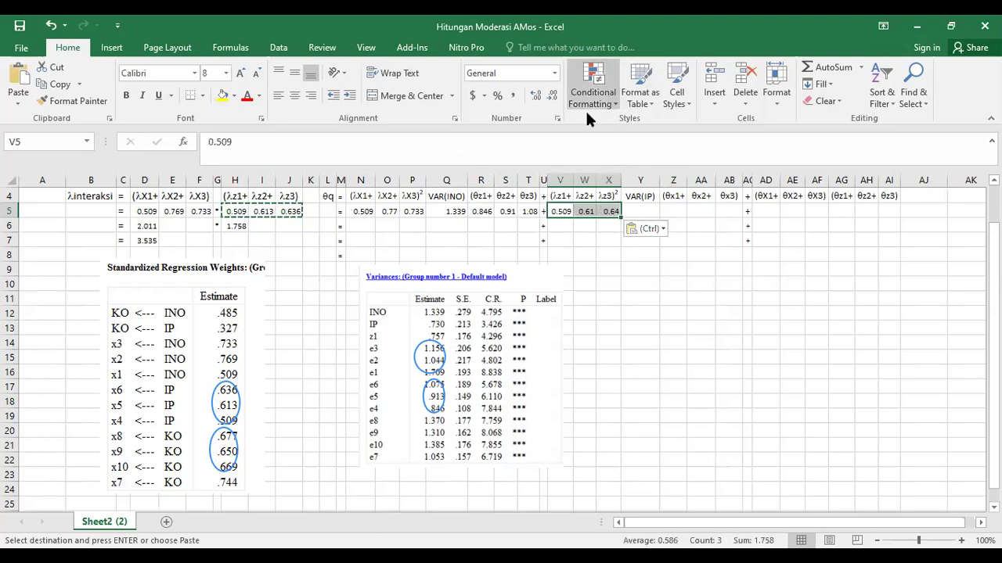
click(536, 97)
click(559, 95)
click(646, 210)
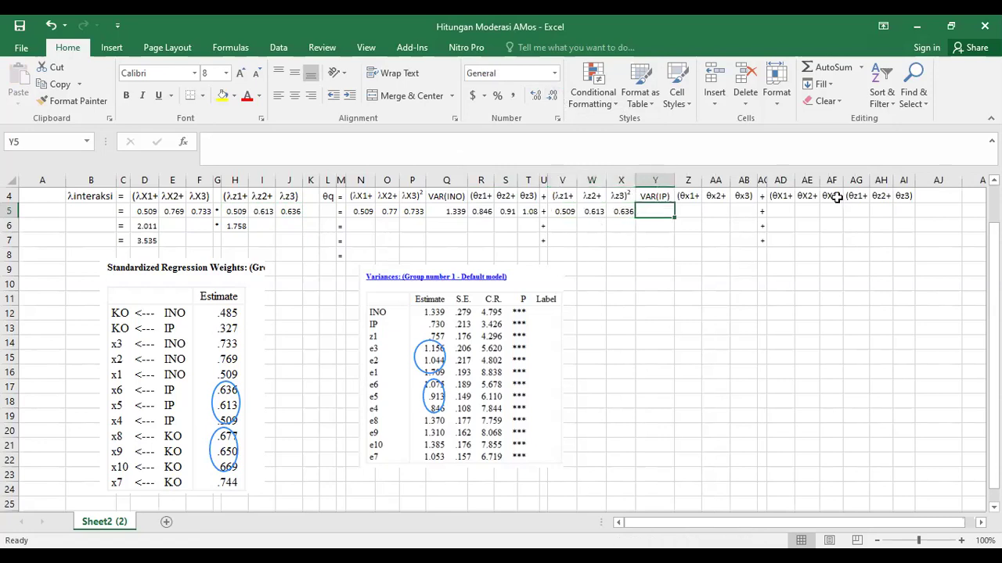
Step: Enter the IP variance 0.730 under VAR(IP) in cell Y5
text(0)
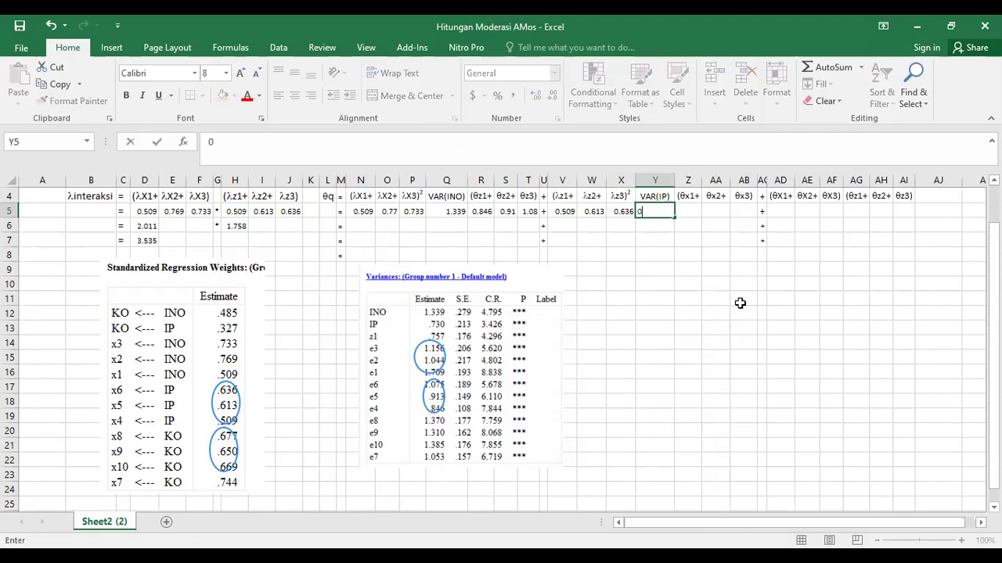
text(.73)
text(0)
key(Up)
Step: Enter the error variances 1.709, 1.044 and 1.156 under θx1, θx2 and θx3 in cells Z5 to AB5
key(Right)
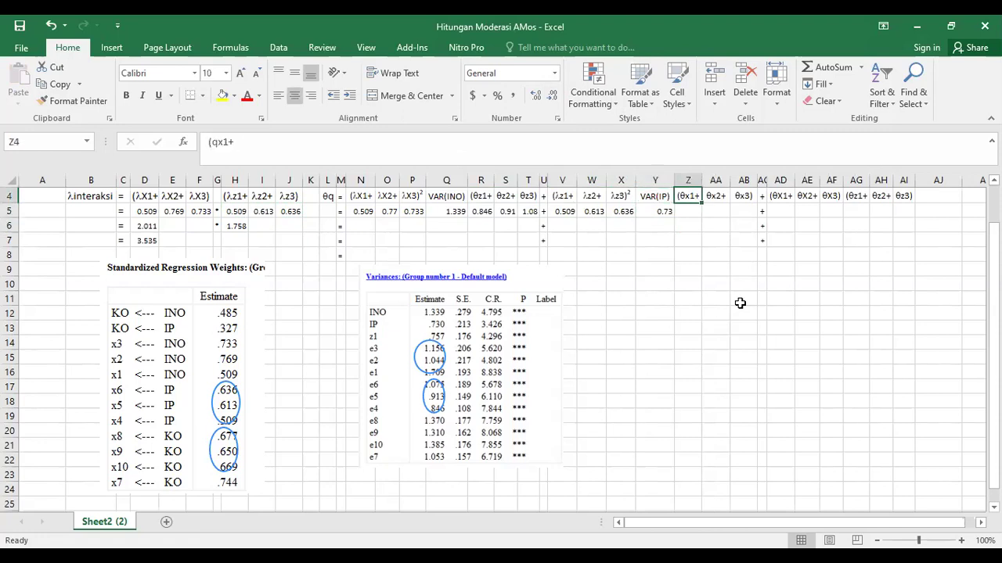
key(Down)
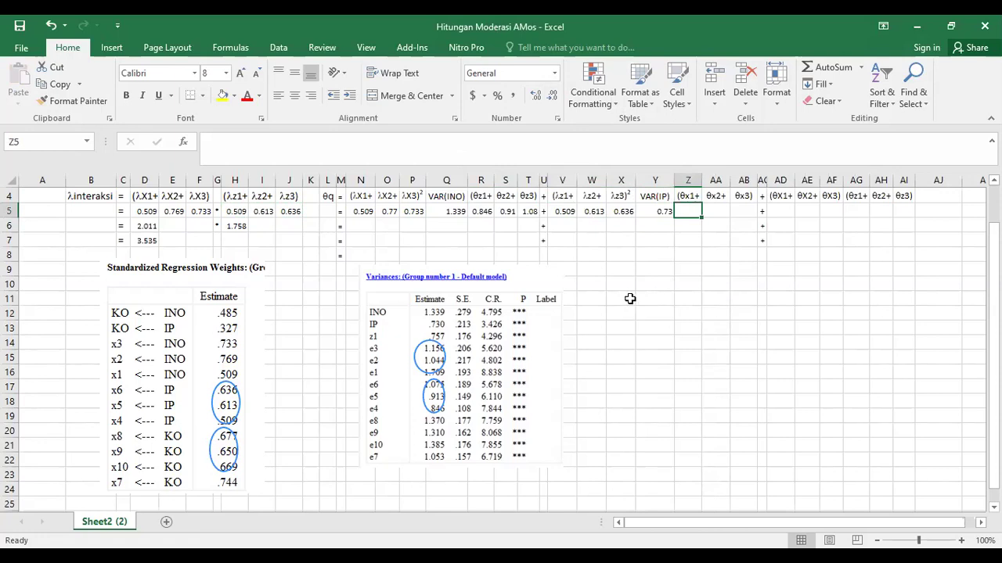
text(1.709)
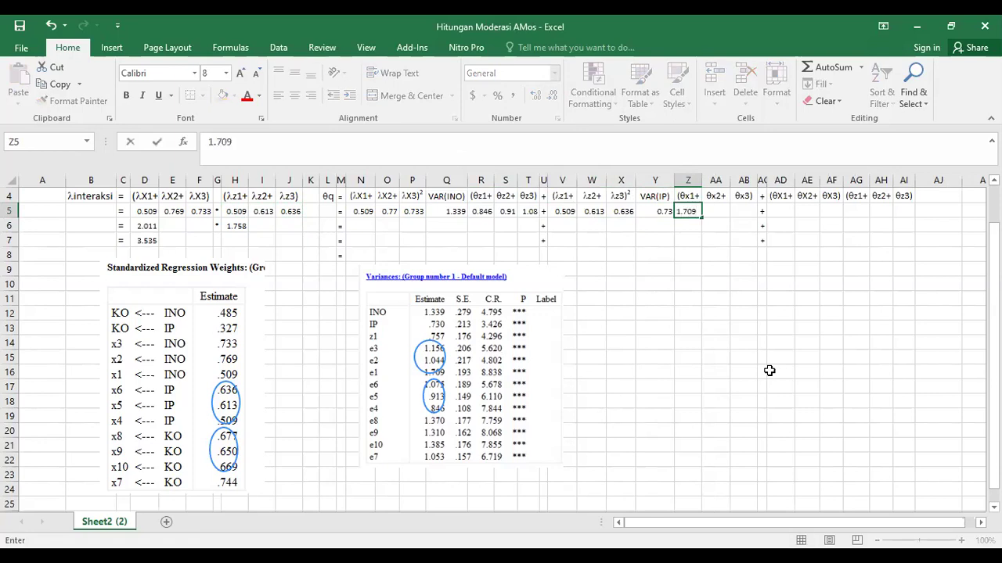
key(Tab)
text(1.)
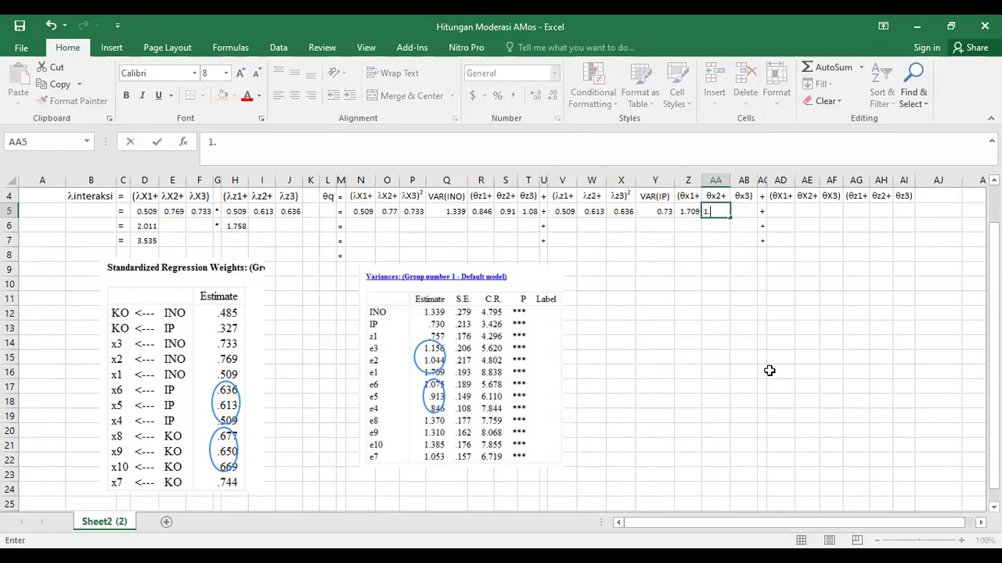
text(044)
key(Tab)
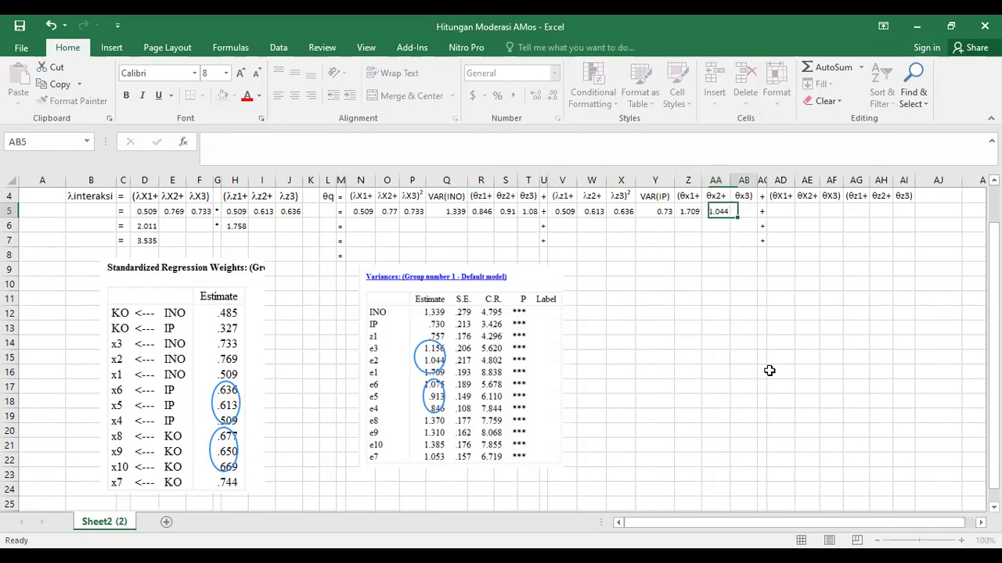
text(1.)
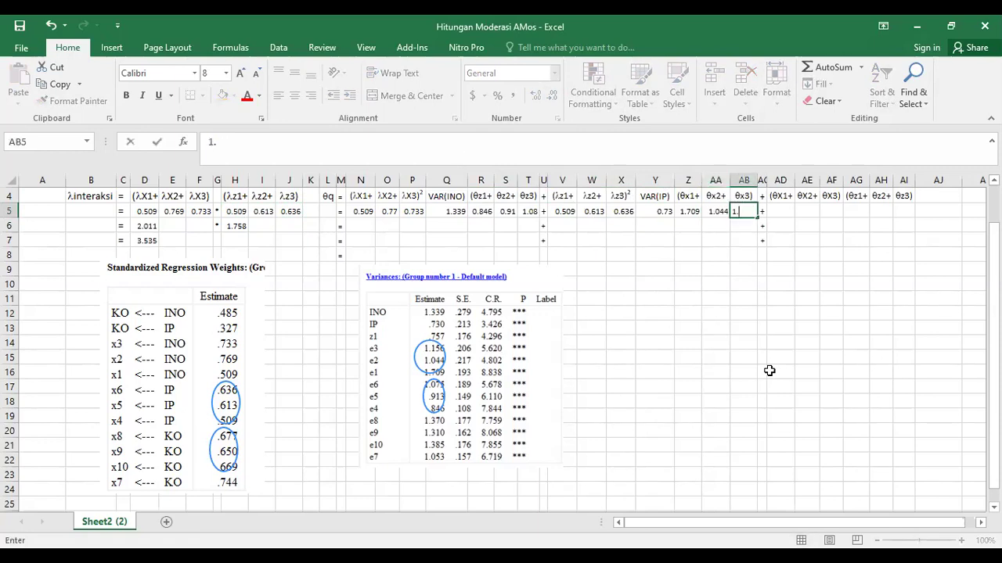
text(156)
key(Return)
Step: Copy the error variances R5:T5 into cells AD5 to AF5 under θX1, θX2 and θX3
key(Up)
key(Right)
key(Right)
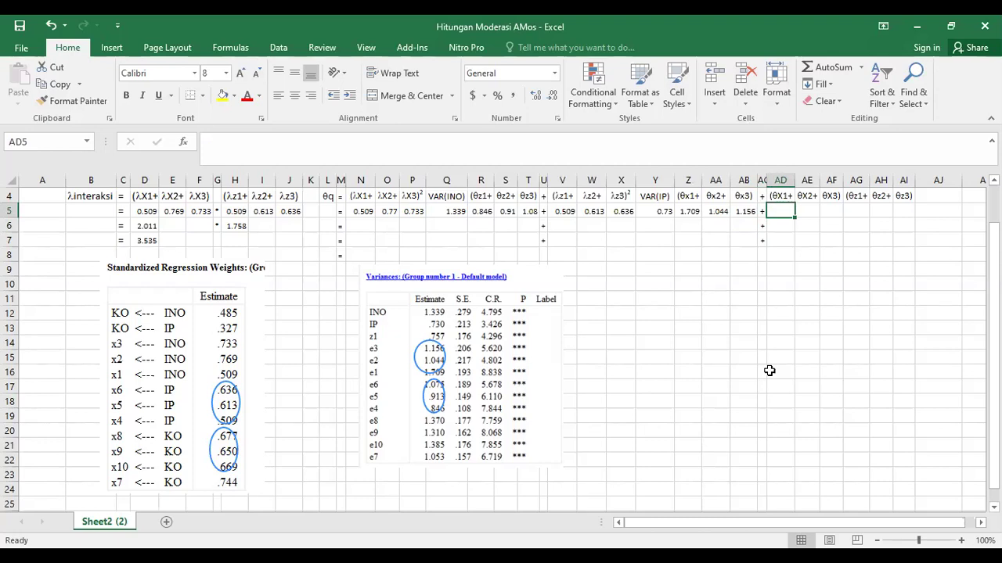
key(Left)
key(Left)
key(Left)
key(Left)
key(Left)
key(Left)
key(Left)
key(Left)
key(Left)
key(Left)
key(Left)
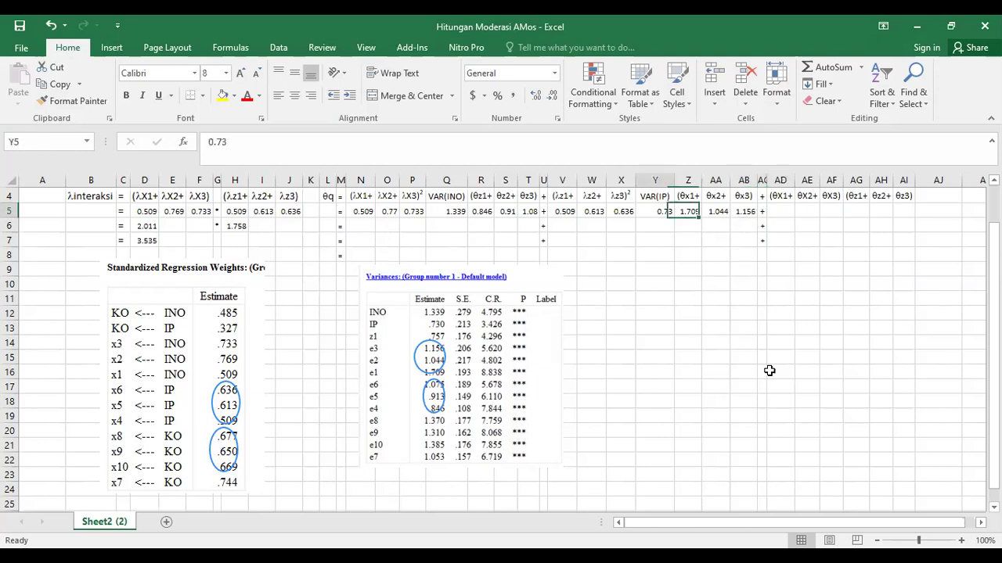
key(Left)
key(shift+Right)
key(shift+Right)
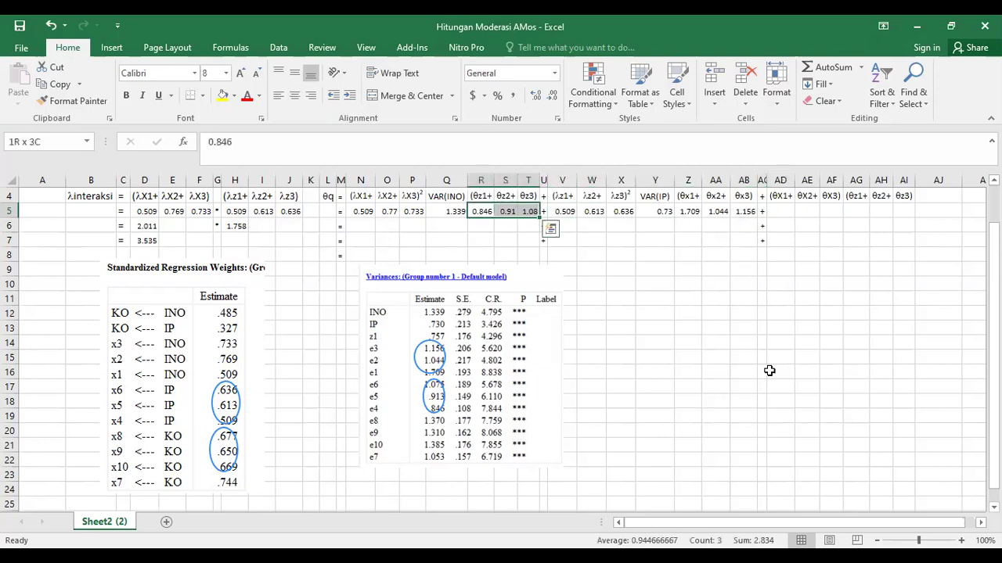
key(ctrl+c)
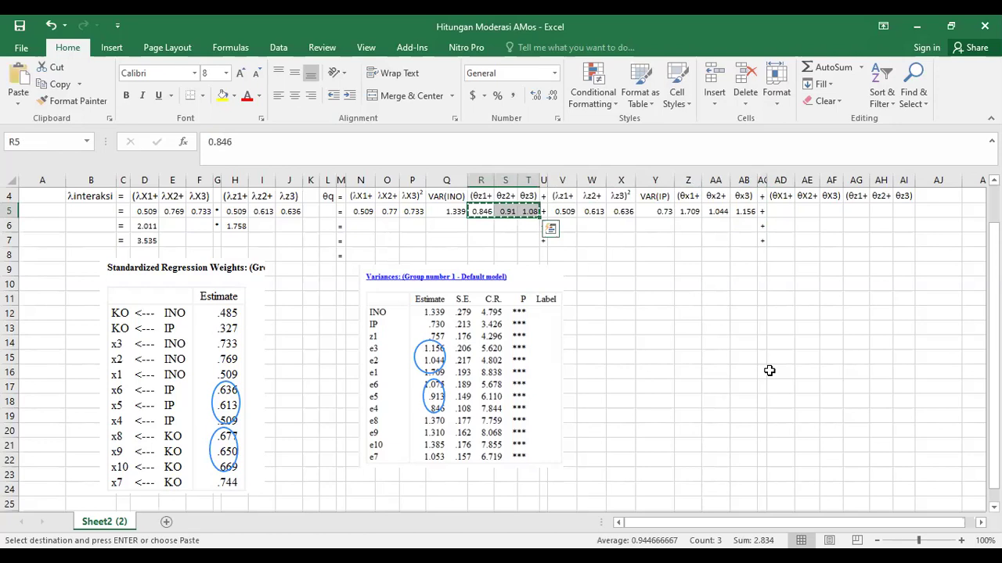
click(782, 212)
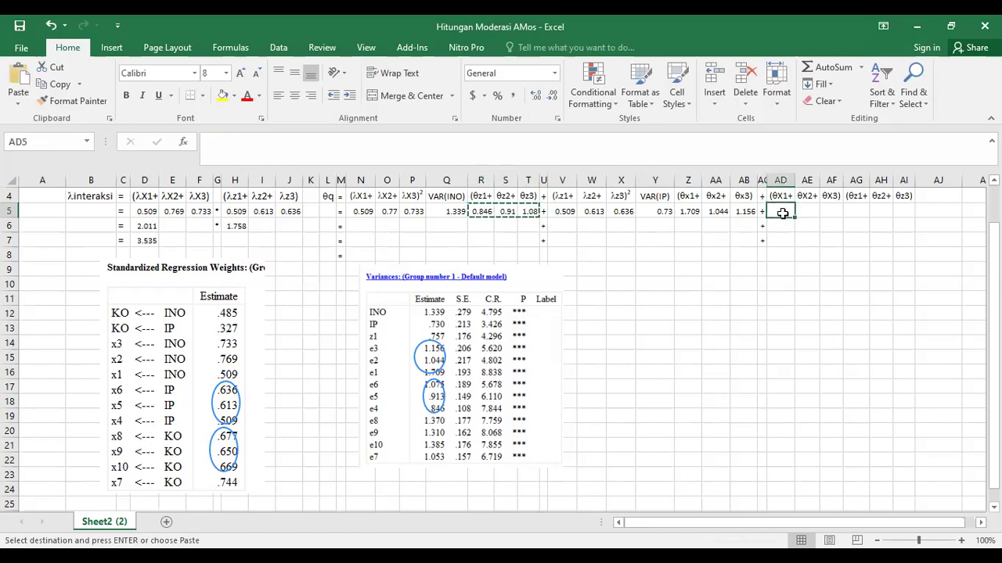
key(ctrl+v)
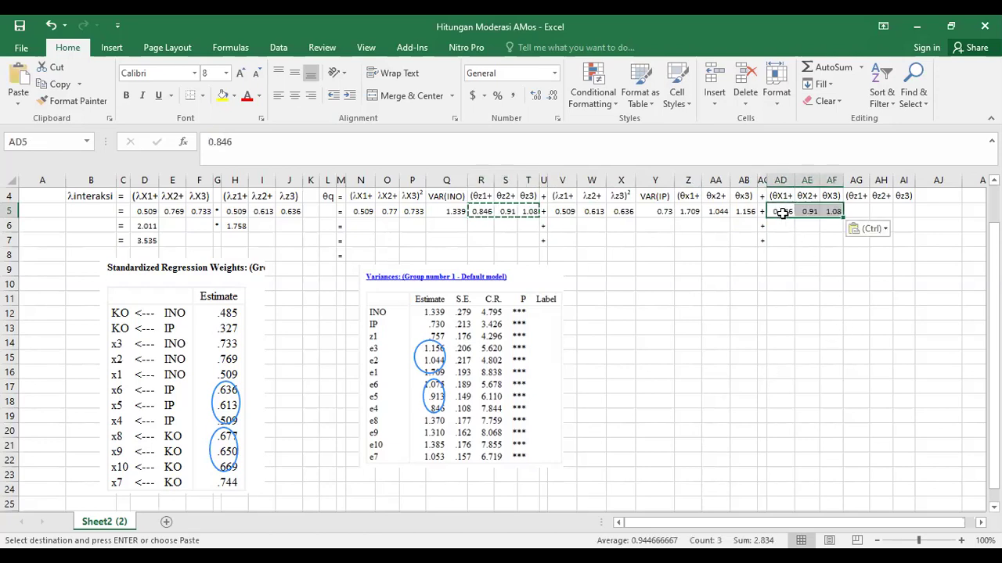
Step: Copy the error variances Z5:AB5 into cells AG5 to AI5 under θz1, θz2 and θz3
click(859, 210)
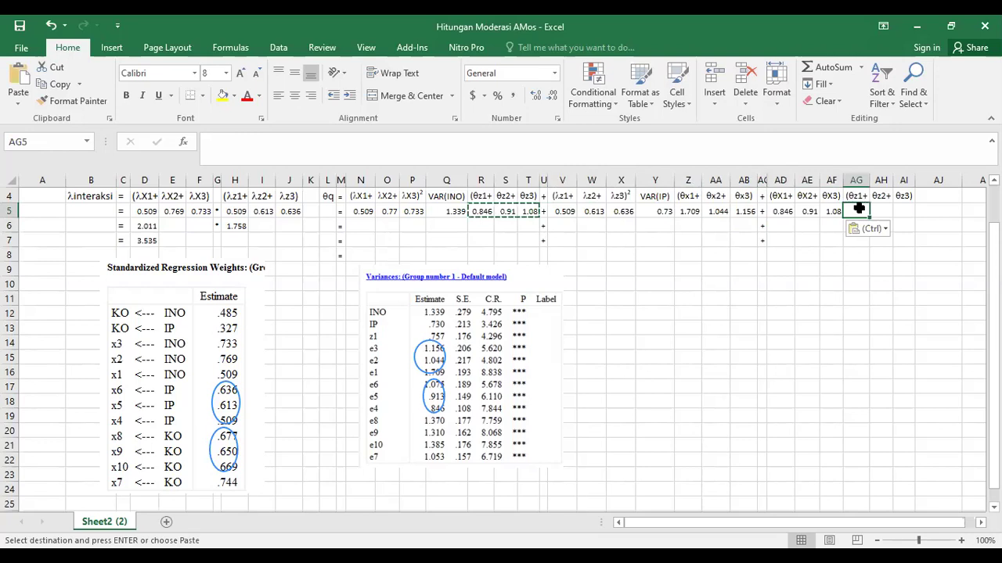
drag(690, 215, 730, 212)
key(ctrl+c)
key(ctrl+q)
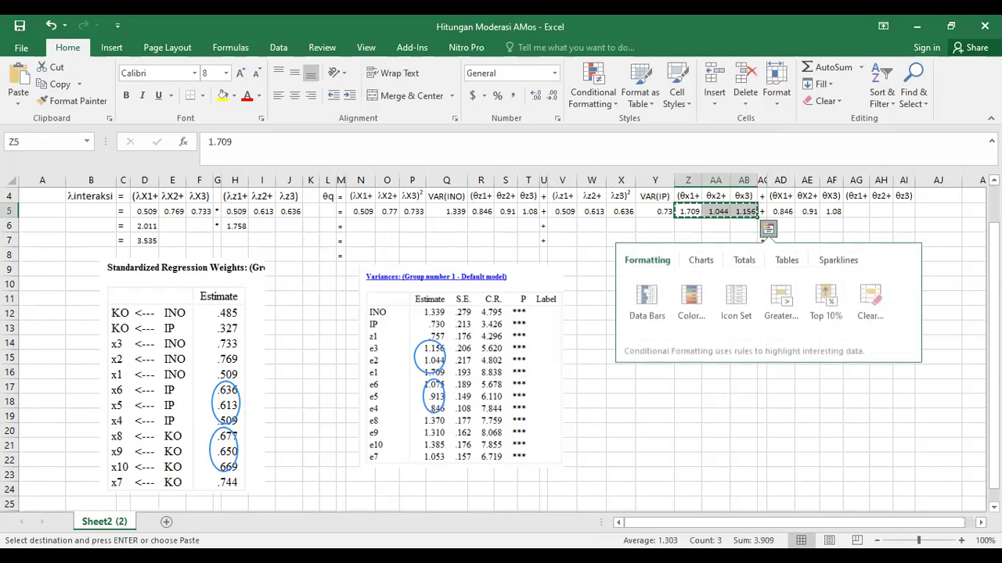
click(864, 212)
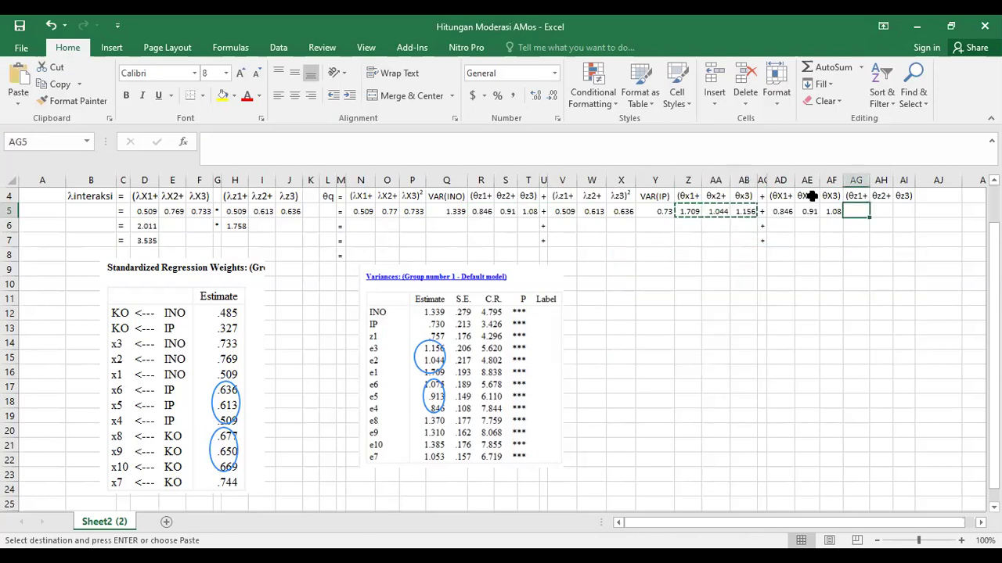
key(ctrl+v)
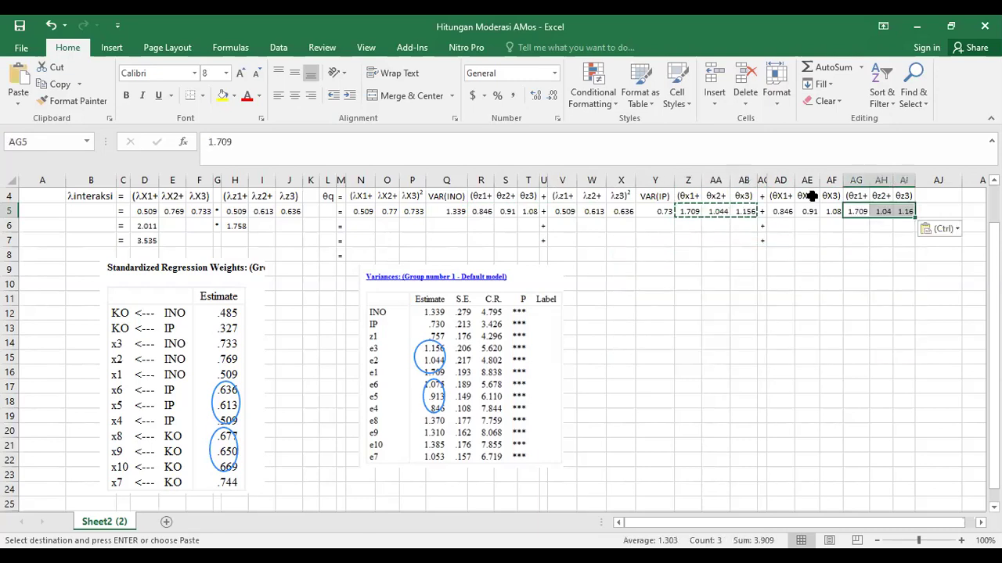
Step: Calculate the squared sum of the λX loadings in cell N6 with =SUM(N5:P5)^2
click(356, 228)
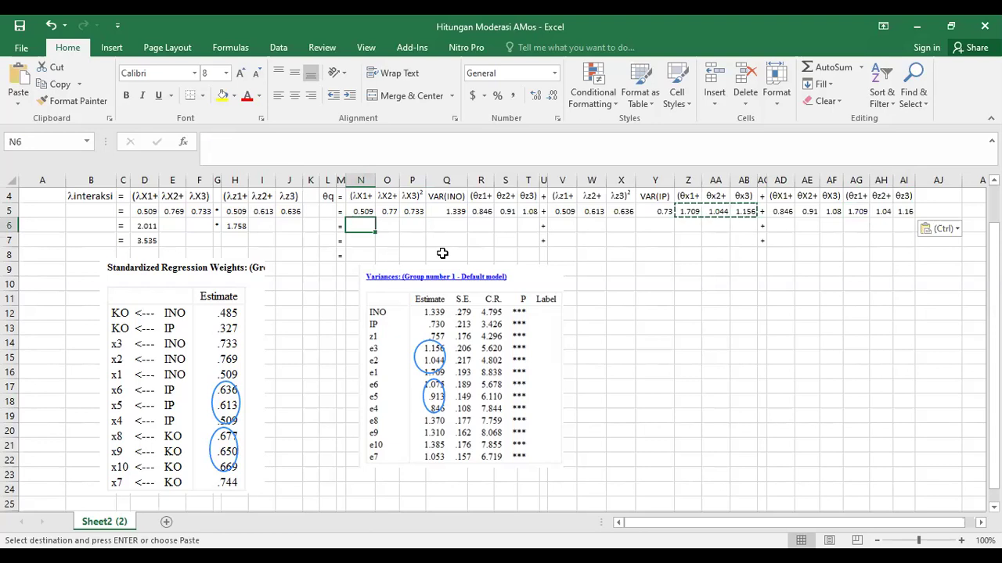
text(=)
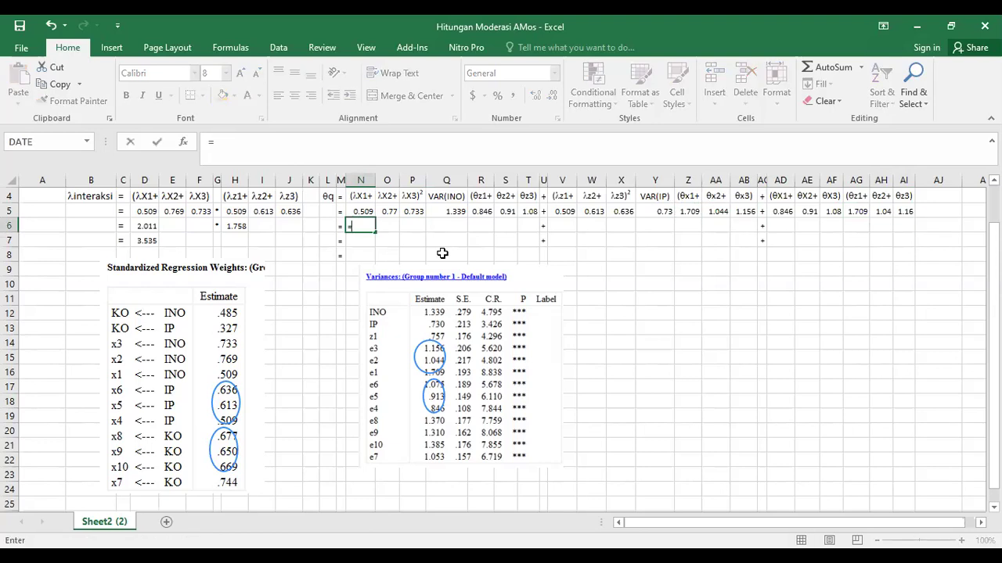
text(sum()
click(374, 211)
drag(374, 211, 406, 208)
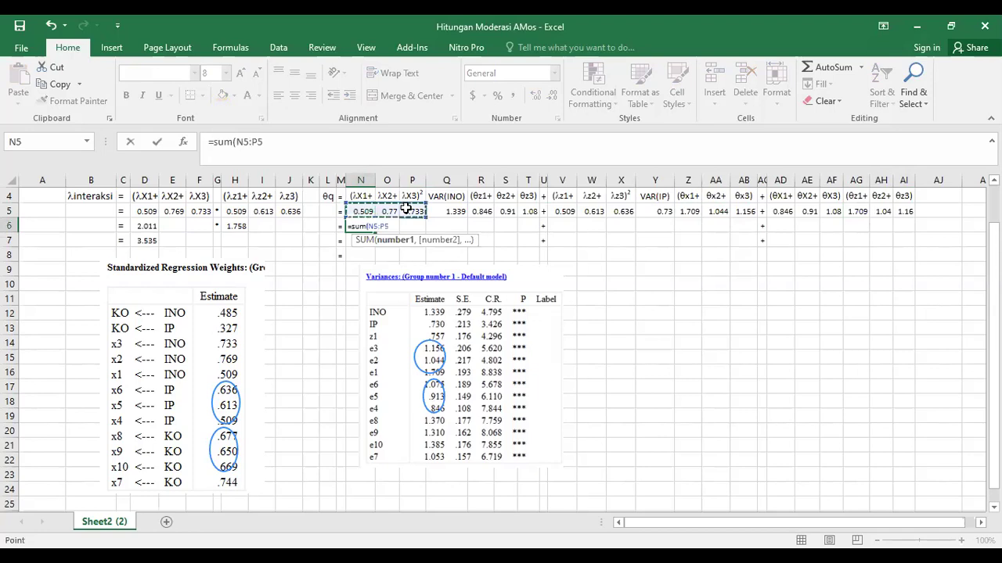
text()^2)
key(Return)
Step: Carry the INO variance down into cell Q6 with the reference =Q5
key(Up)
key(Right)
key(Right)
key(Right)
key(Left)
text(=)
key(Up)
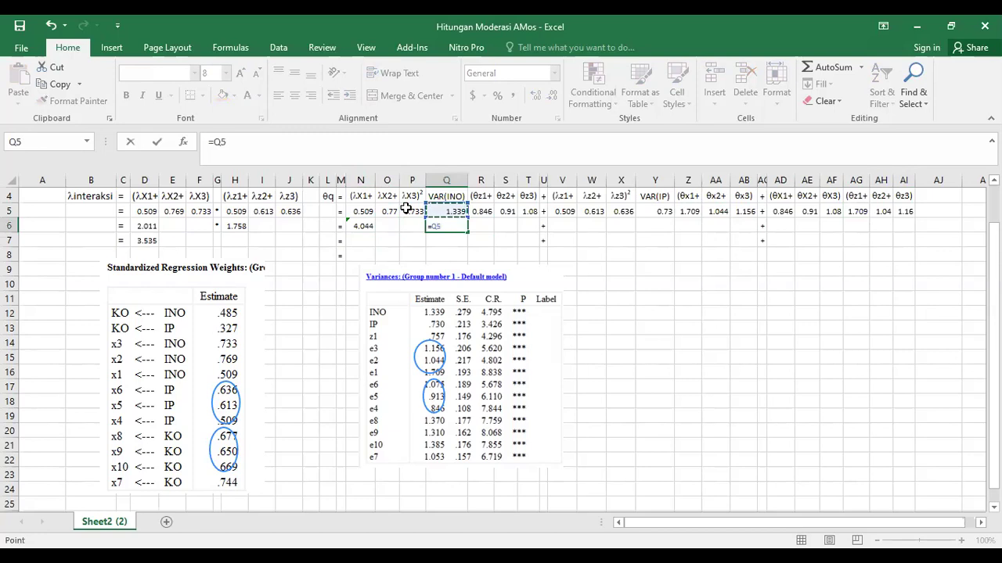
key(Return)
Step: Sum the θz error variances in cell R6 with =SUM(R5:T5)
key(Up)
key(Right)
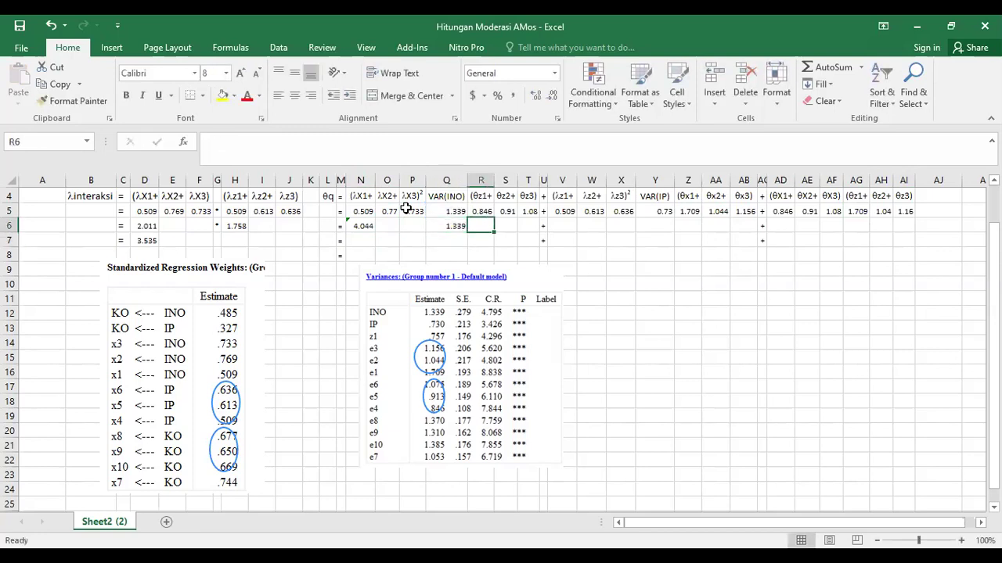
text(=)
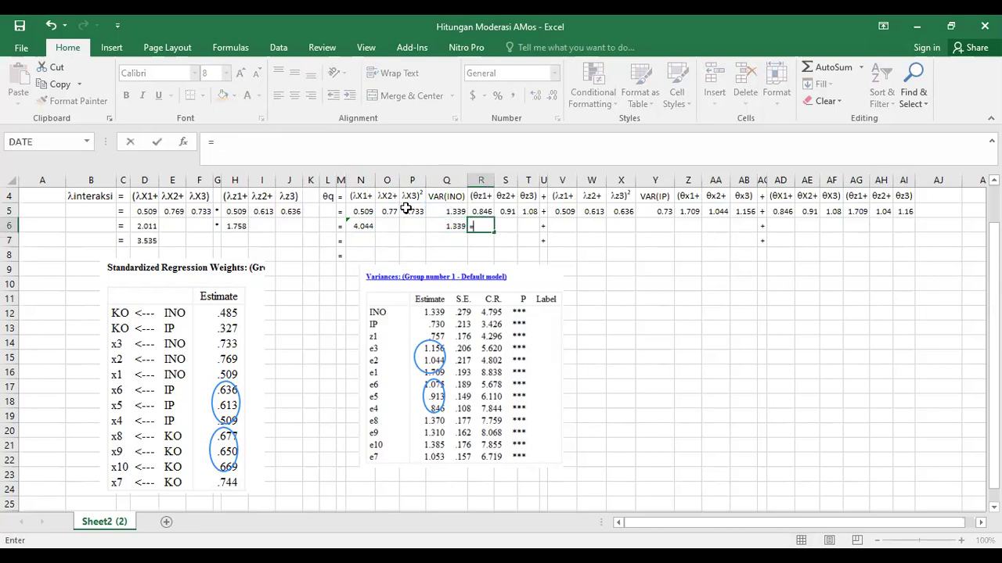
text(sum()
key(Up)
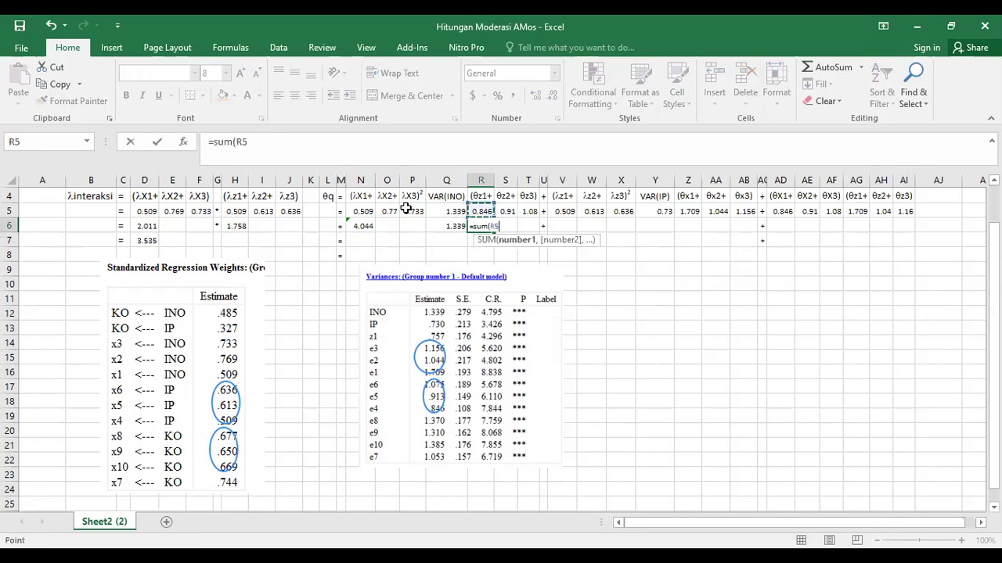
key(shift+Right)
key(shift+Right)
text())
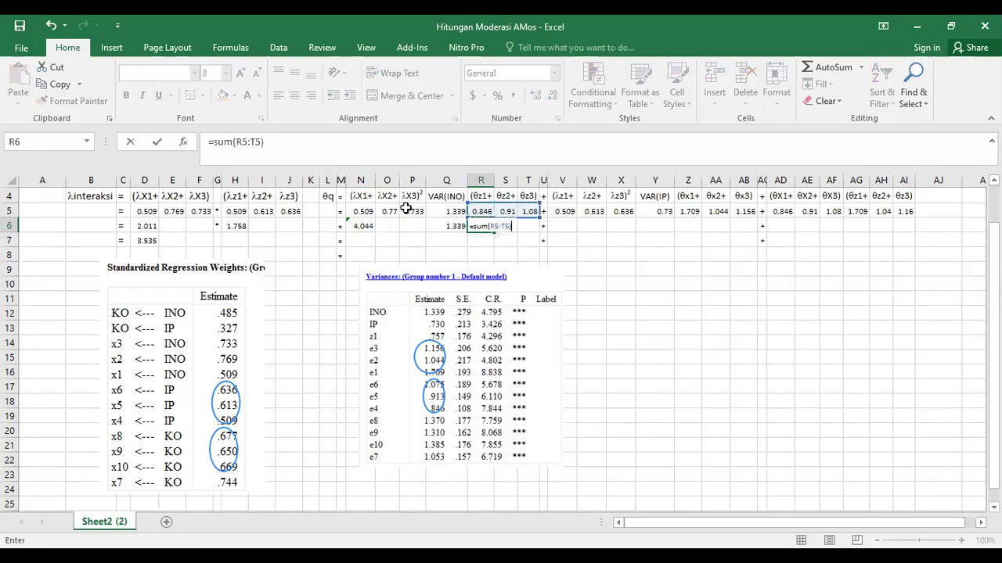
key(Return)
Step: Calculate the squared sum of the λz loadings in cell V6 with =SUM(V5:X5)^2 and show it with three decimals
key(Up)
key(Right)
key(Right)
key(Right)
key(Right)
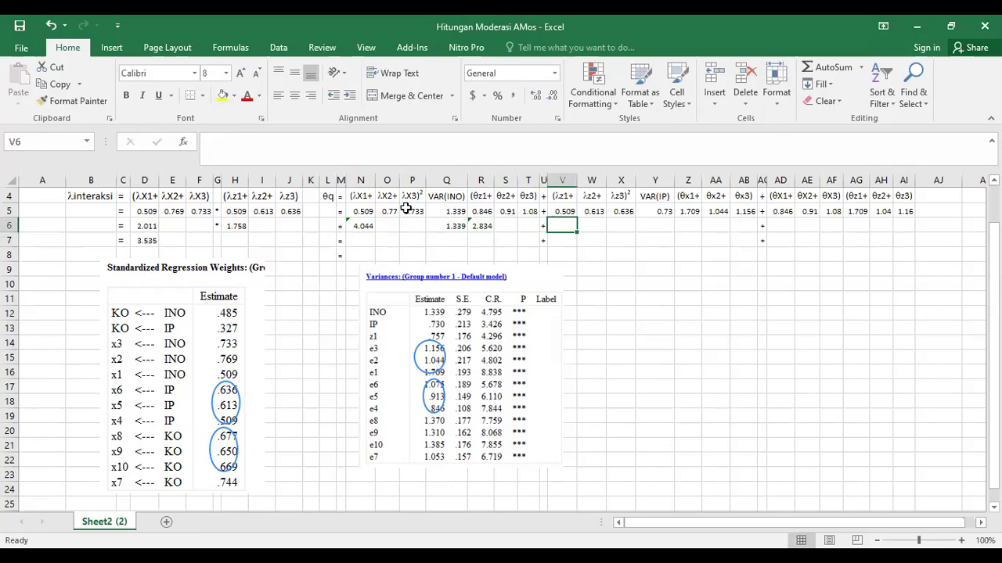
text(=)
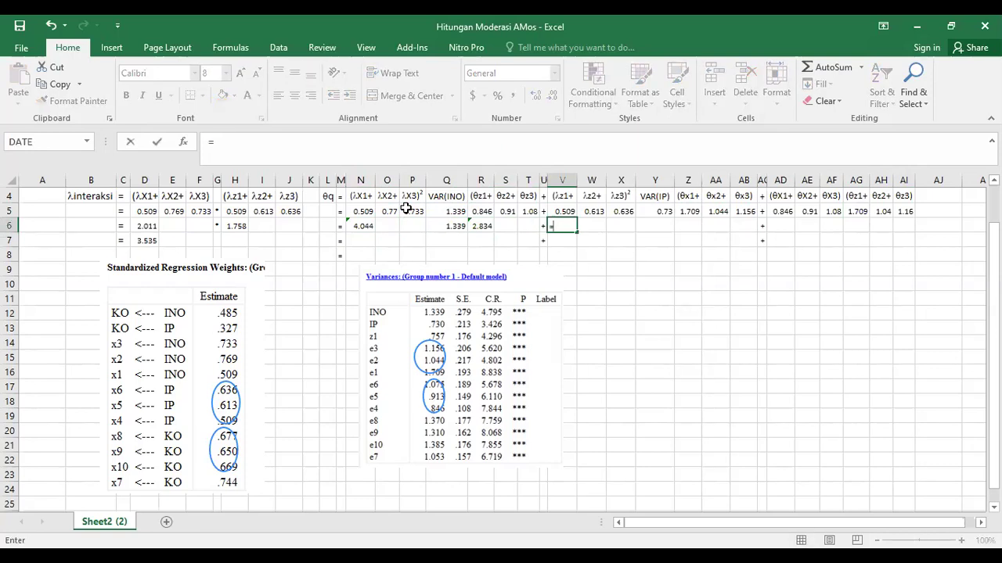
text(sum()
key(Up)
key(shift+Right)
key(shift+Right)
text()^2)
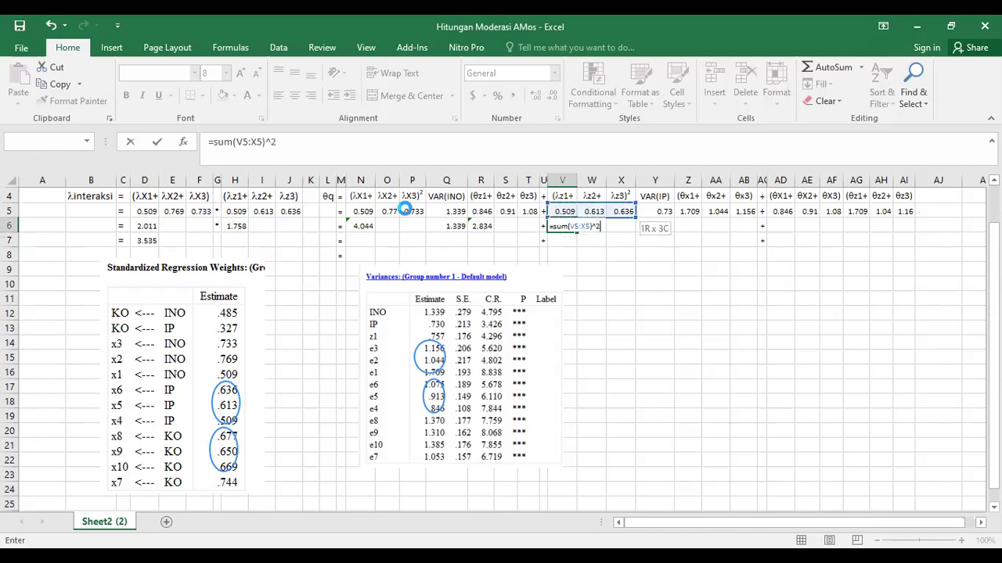
key(ctrl+Return)
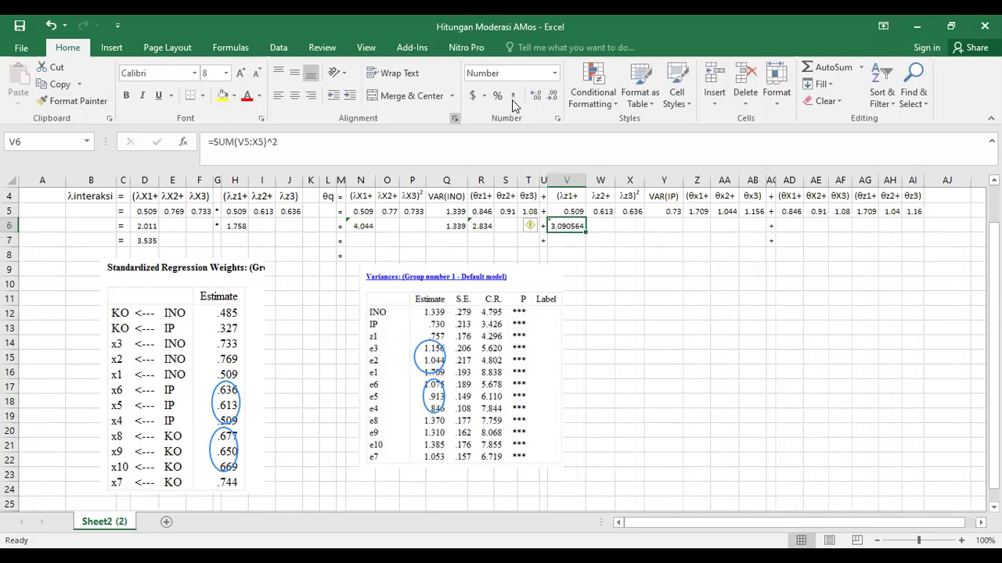
click(553, 96)
click(553, 96)
click(553, 95)
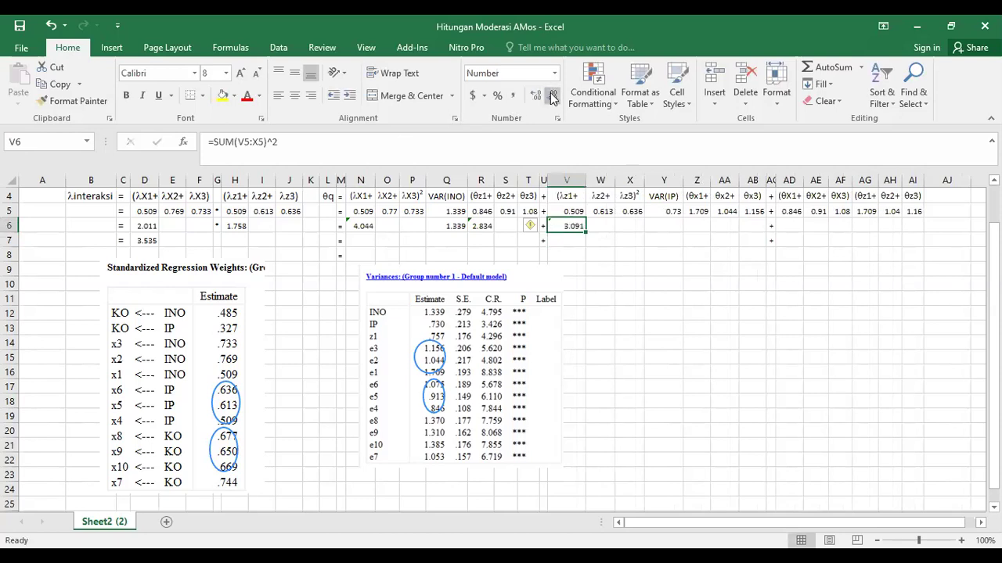
Step: Carry the IP variance down into cell Y6 with the reference =Y5
click(658, 223)
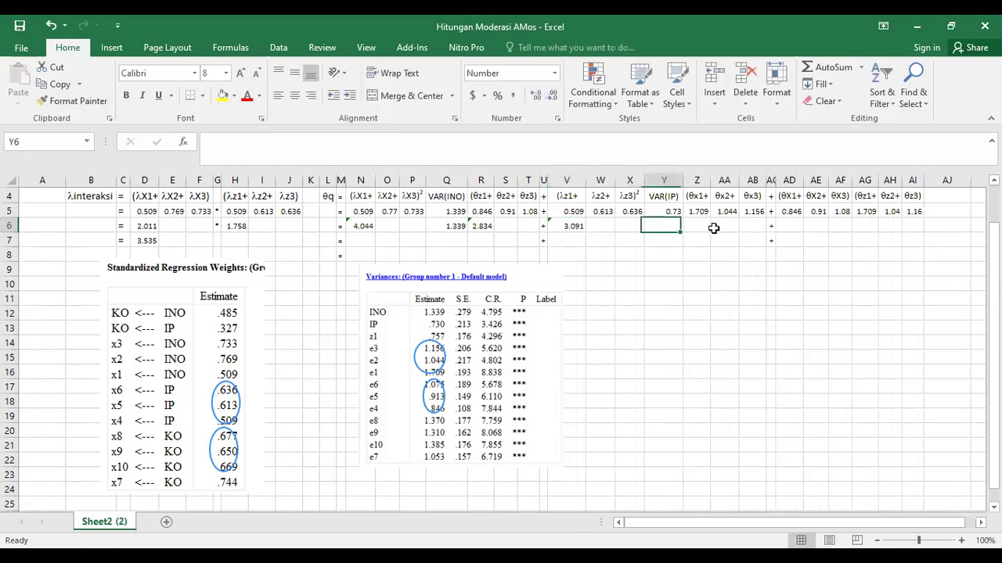
text(=y5)
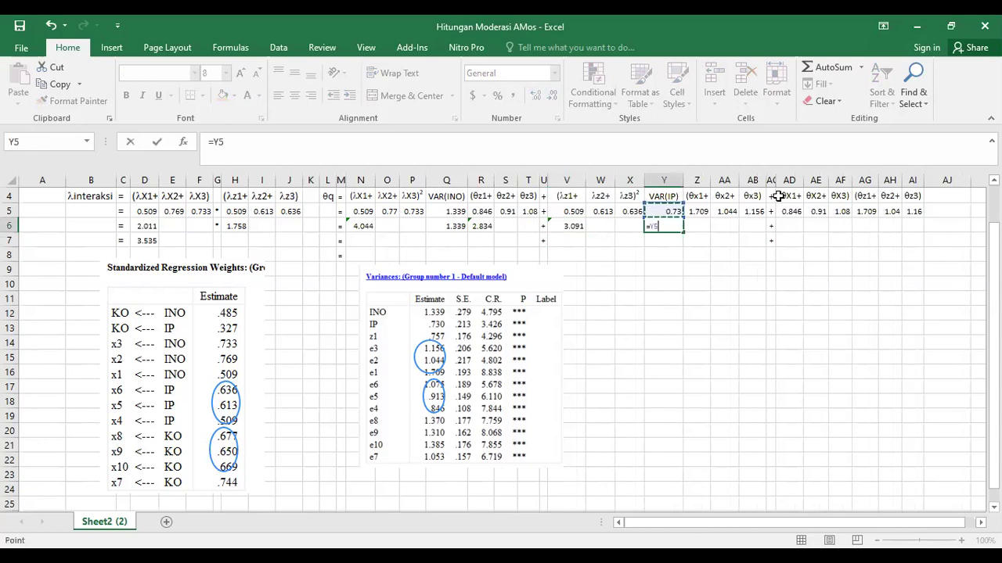
key(Return)
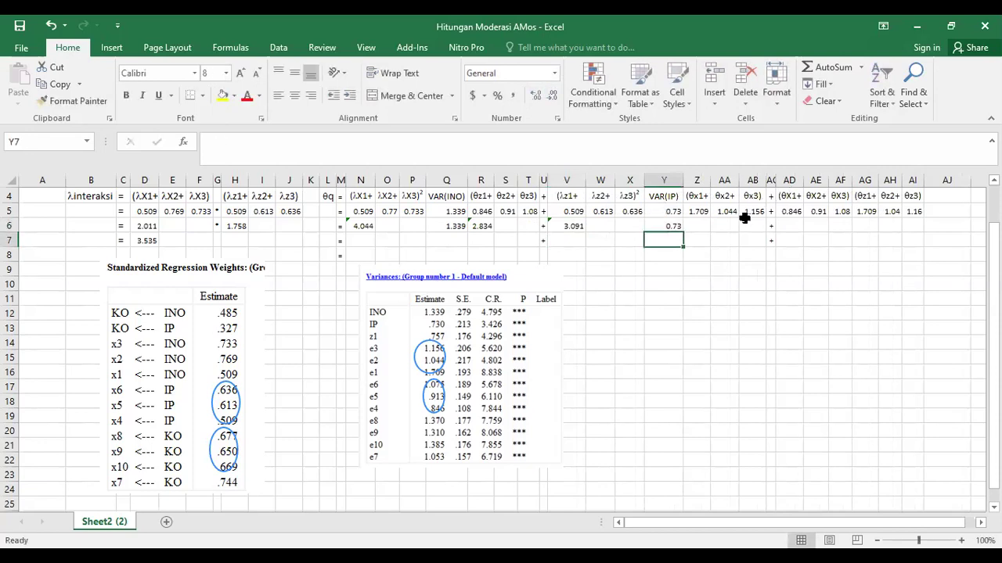
Step: Sum the θx error variances beside the IP variance in cell Z6 with =SUM(Z5:AB5)
click(704, 227)
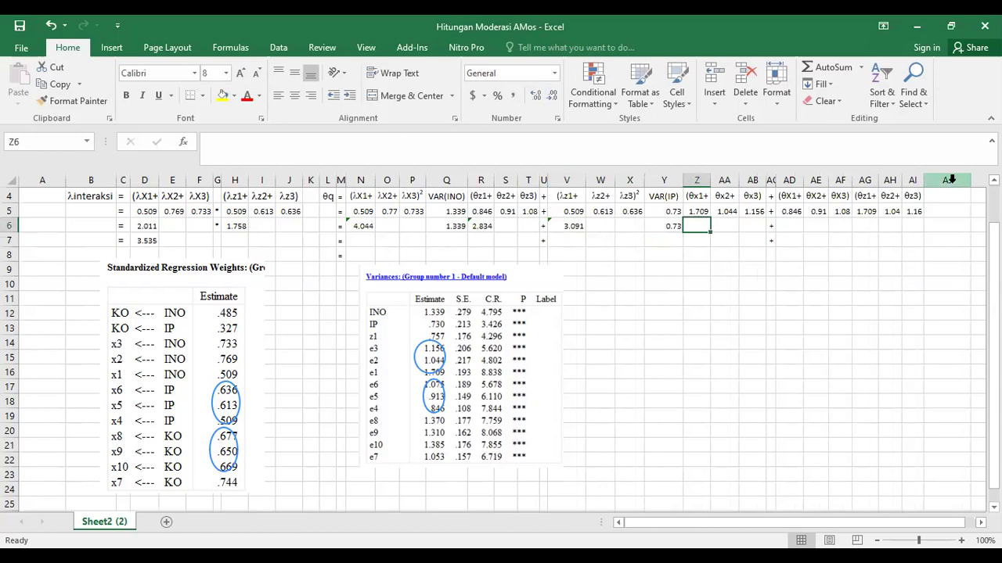
text(=)
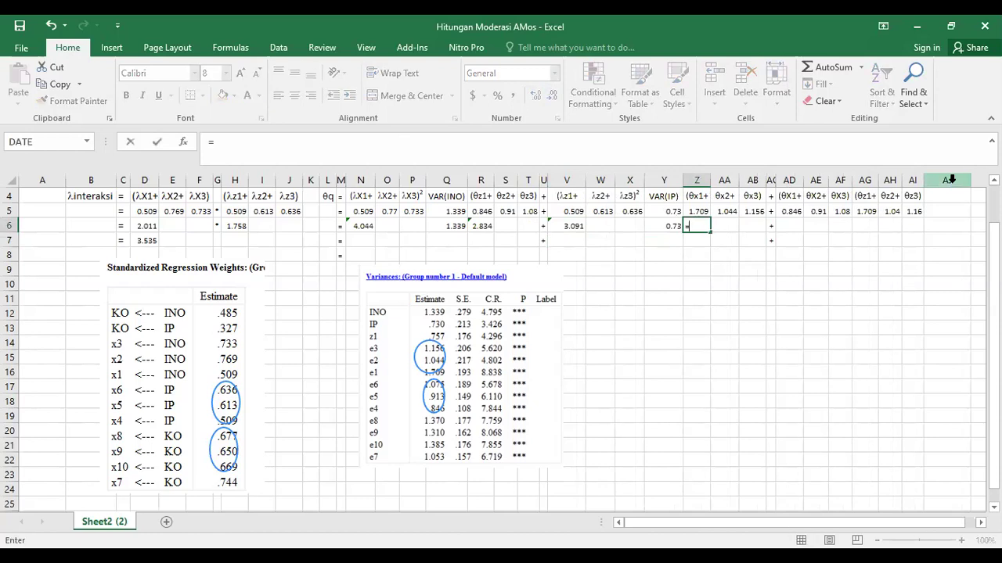
text(sum()
key(Up)
key(shift+Right)
key(shift+Right)
key(Return)
Step: Sum the θX error variances of the last term in cell AD6 with =SUM(AD5:AF5)
key(Up)
key(Right)
key(Right)
key(Right)
key(Right)
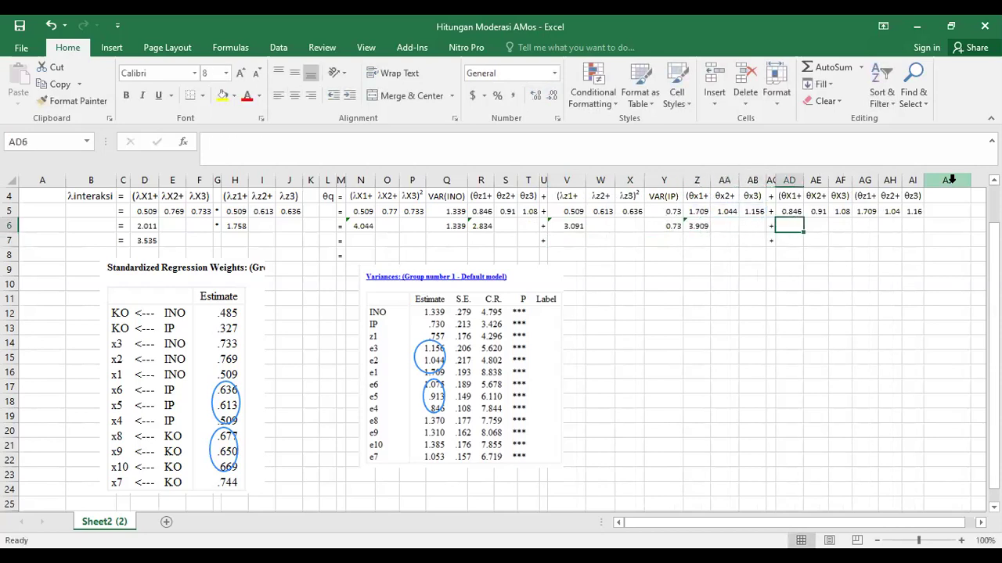
text(=)
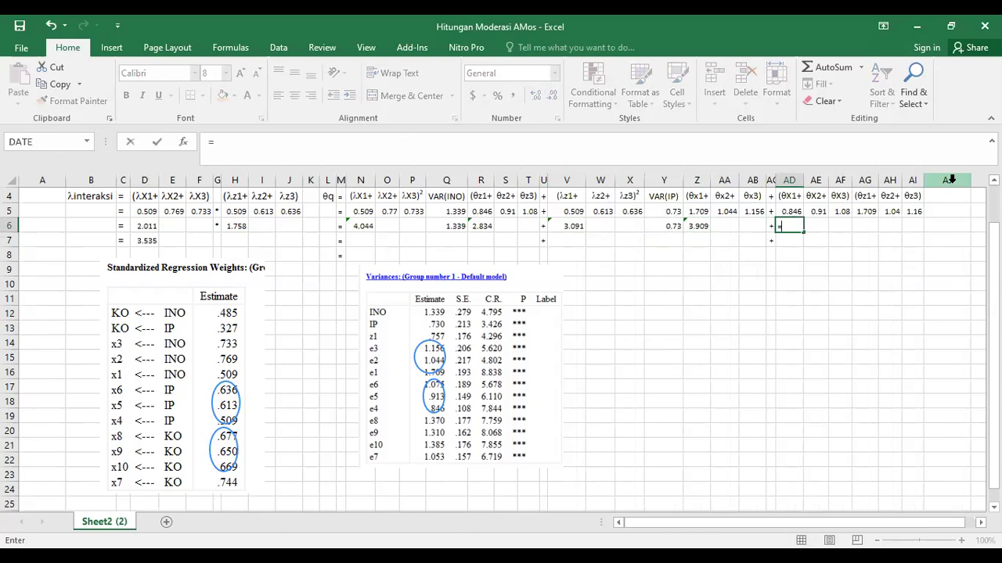
text(sum()
key(Up)
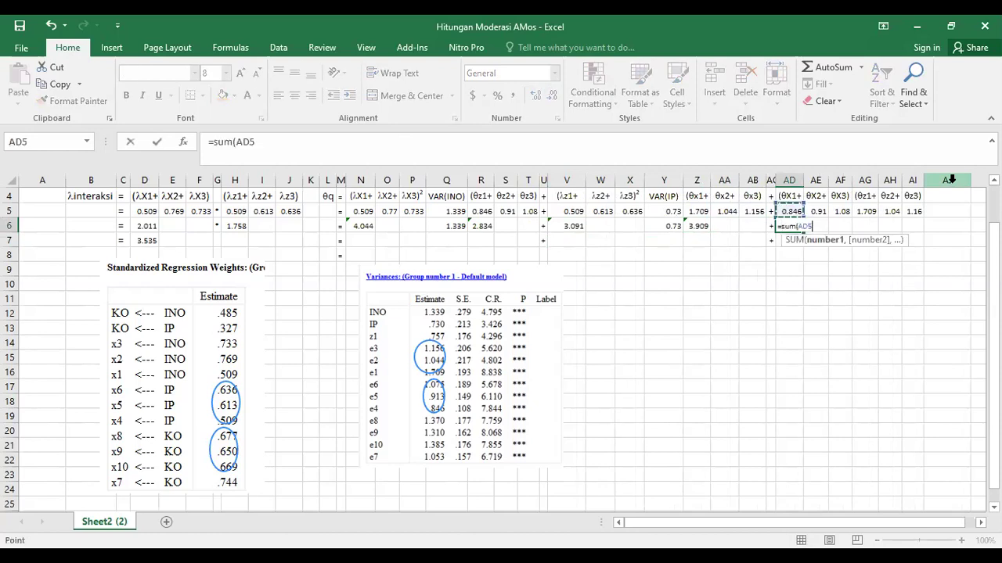
key(shift+Right)
key(shift+Right)
text())
key(Return)
Step: Sum the θz error variances of the last term in cell AG6 with =SUM(AG5:AI5)
key(Up)
key(Right)
key(Right)
key(Right)
text(=)
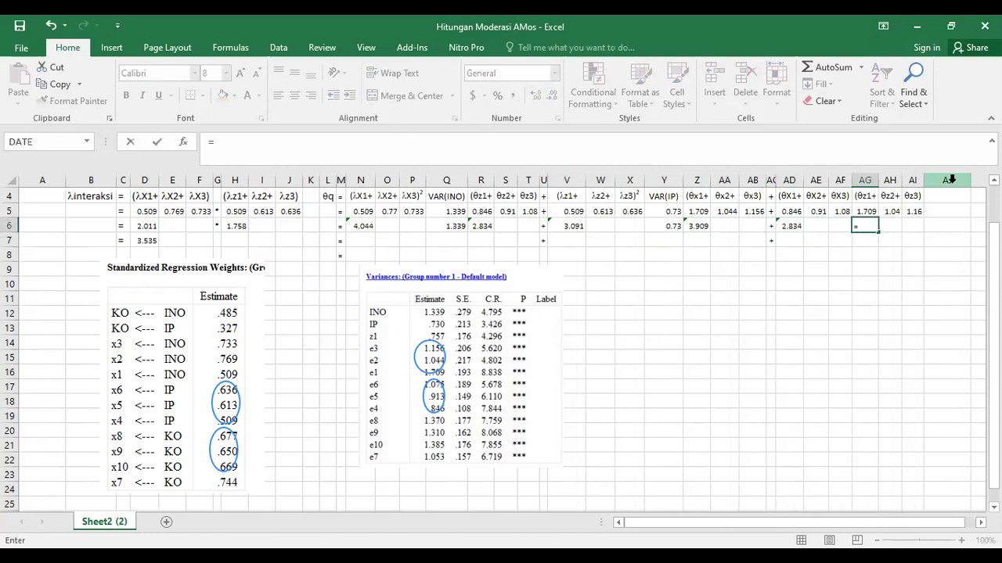
text(sum()
key(Up)
key(shift+Right)
key(shift+Right)
text())
key(Return)
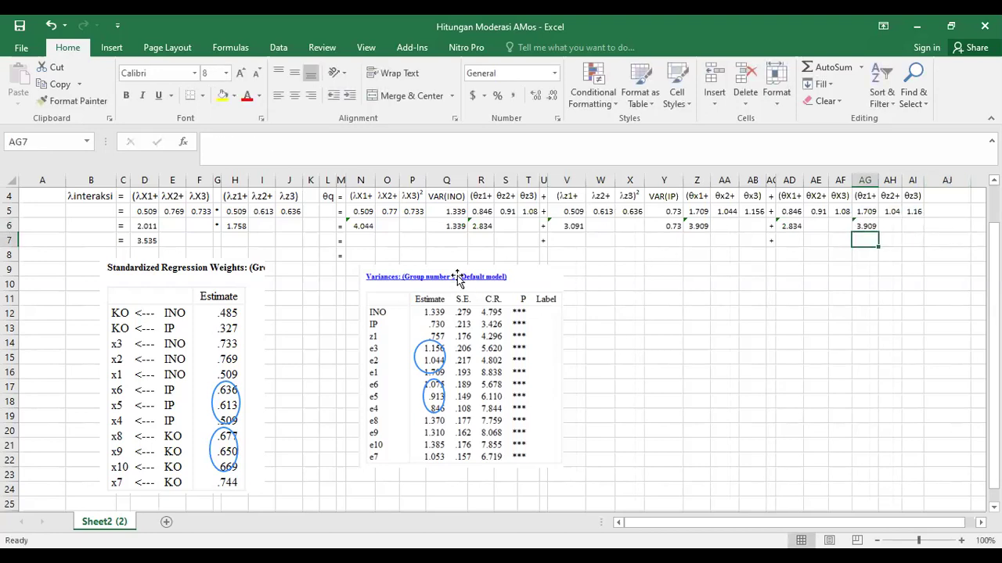
Step: Calculate the first θq product in cell N7 with =N6*Q6*R6
click(366, 241)
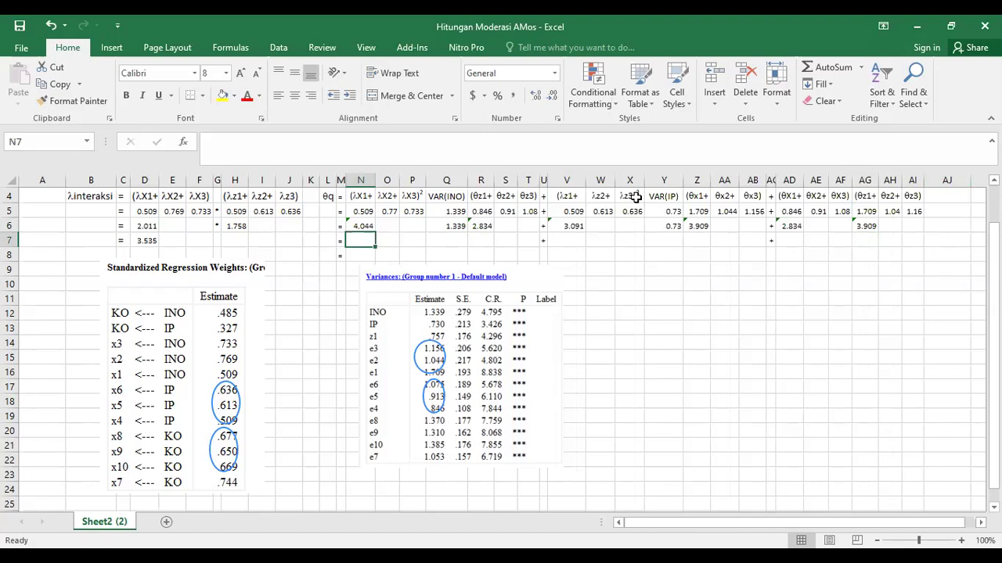
text(=)
key(Up)
text(*)
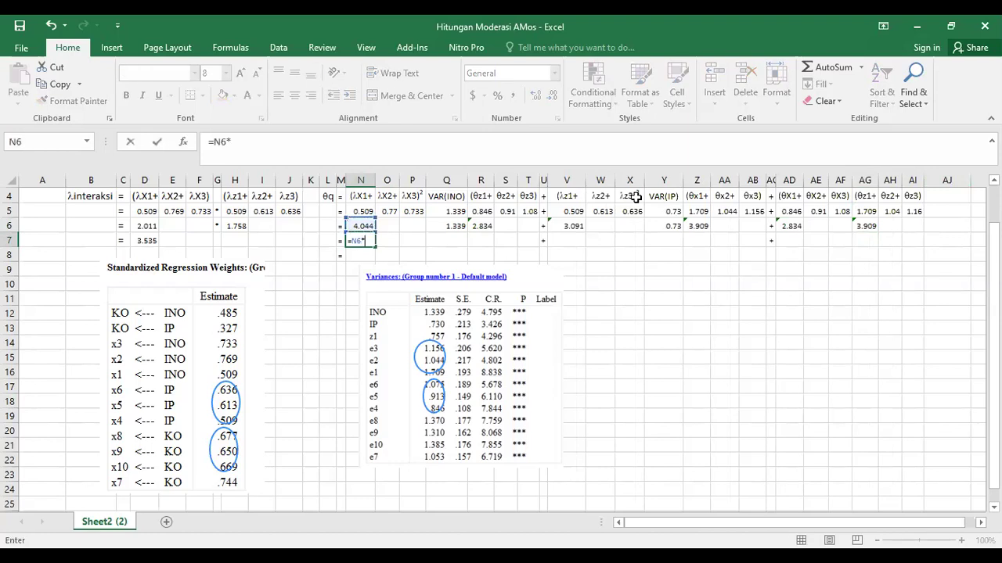
click(458, 226)
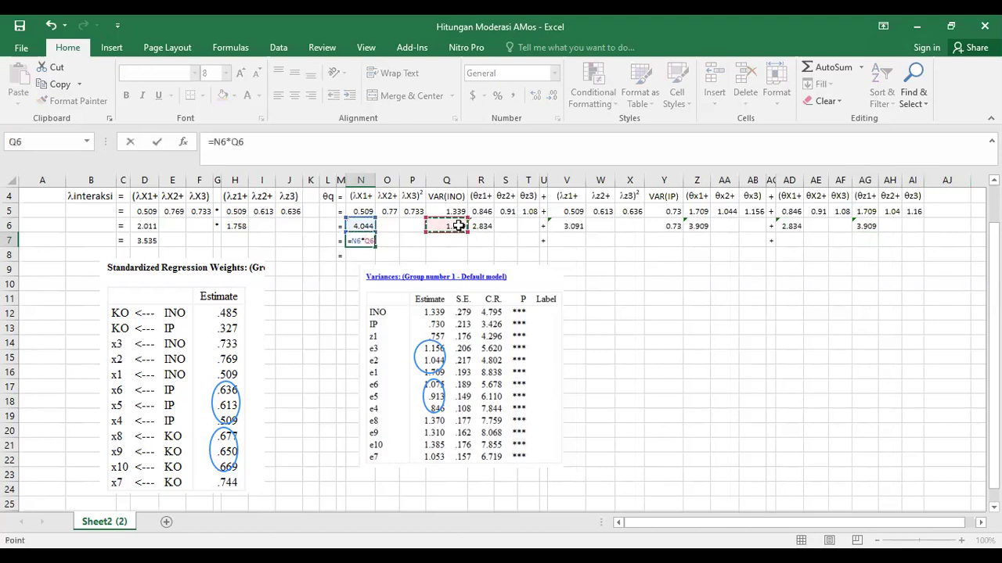
text(*)
click(481, 226)
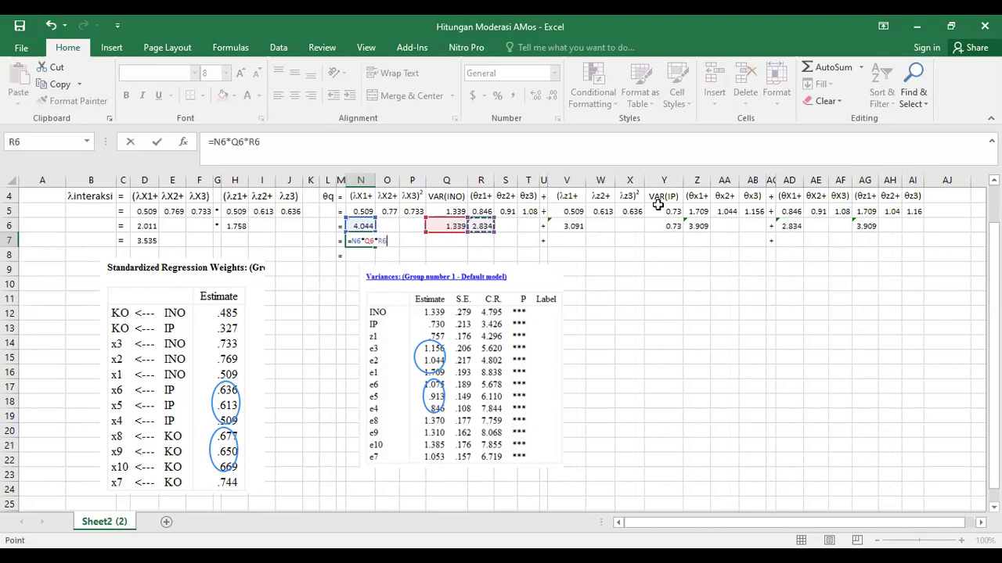
key(Return)
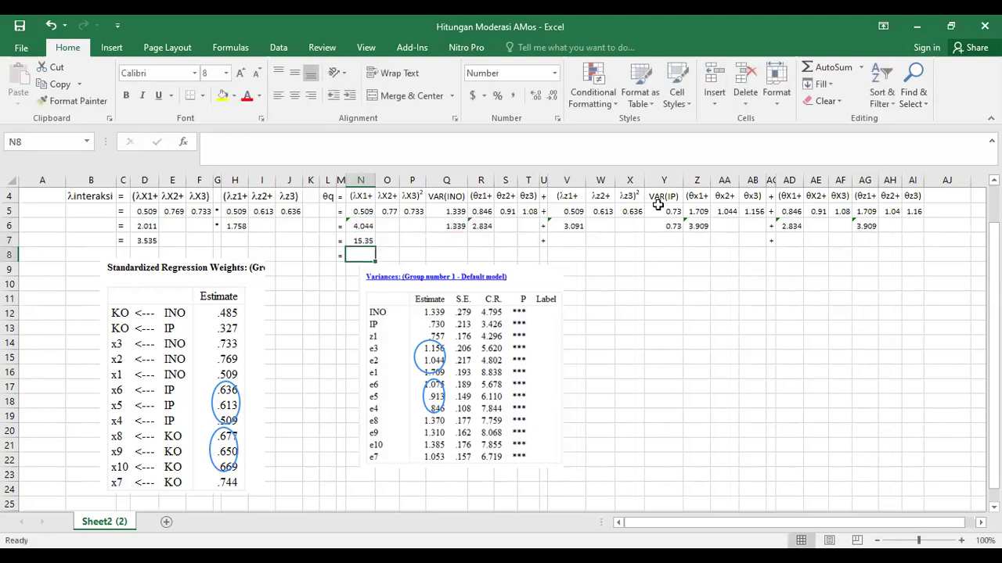
Step: Calculate the second θq product in cell V7 with =V6*Y6*Z6
click(574, 241)
text(=)
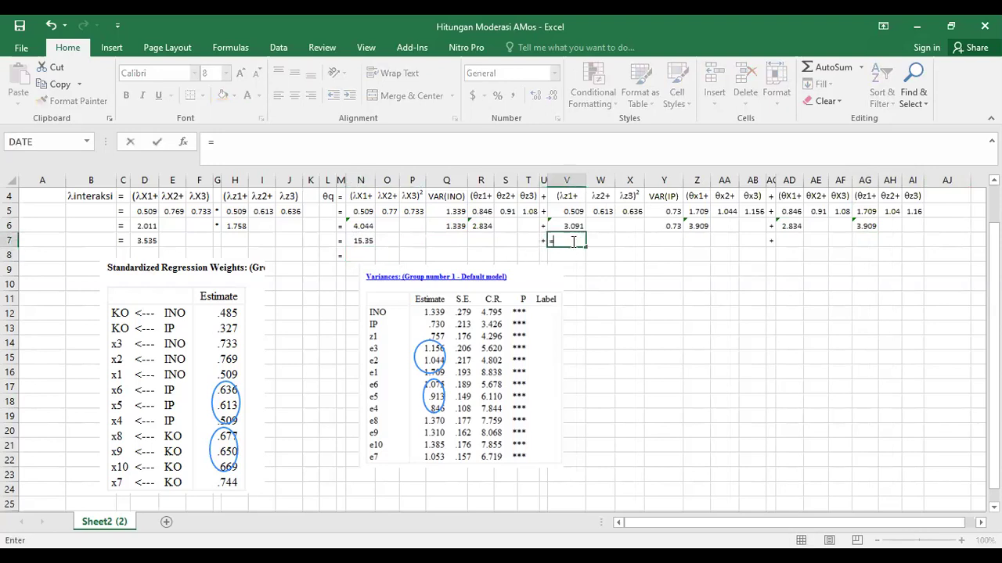
click(574, 226)
text(*)
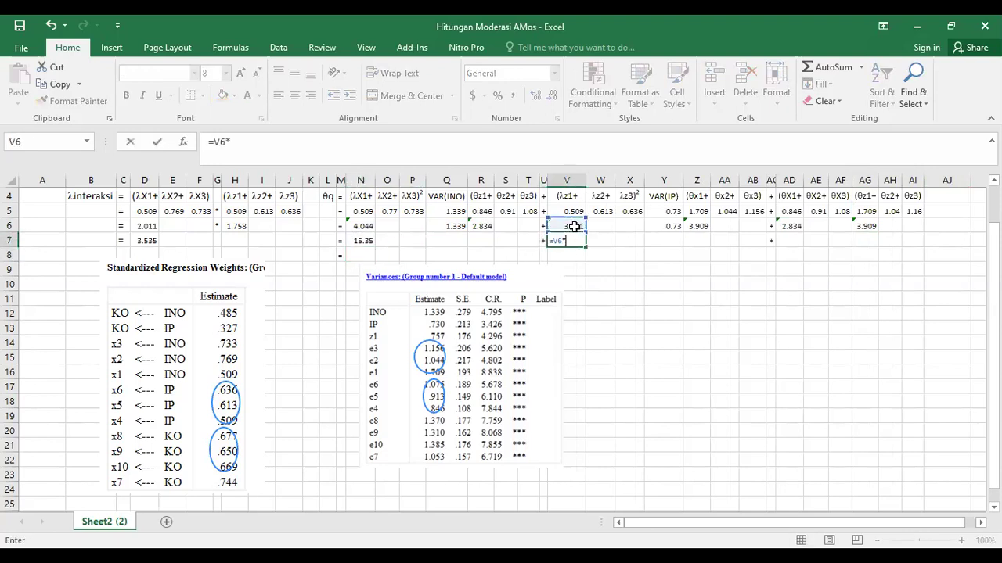
click(661, 226)
text(*)
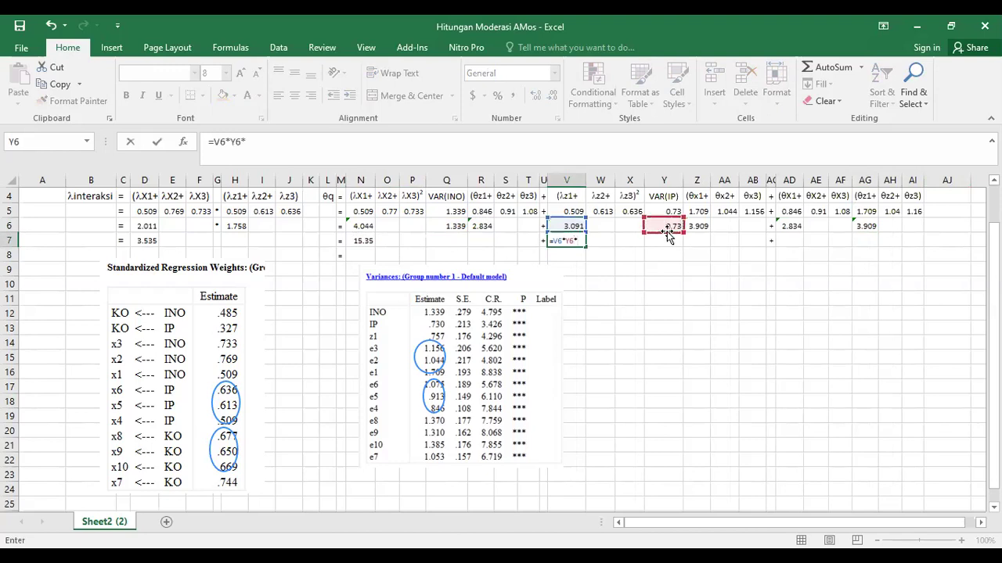
click(697, 226)
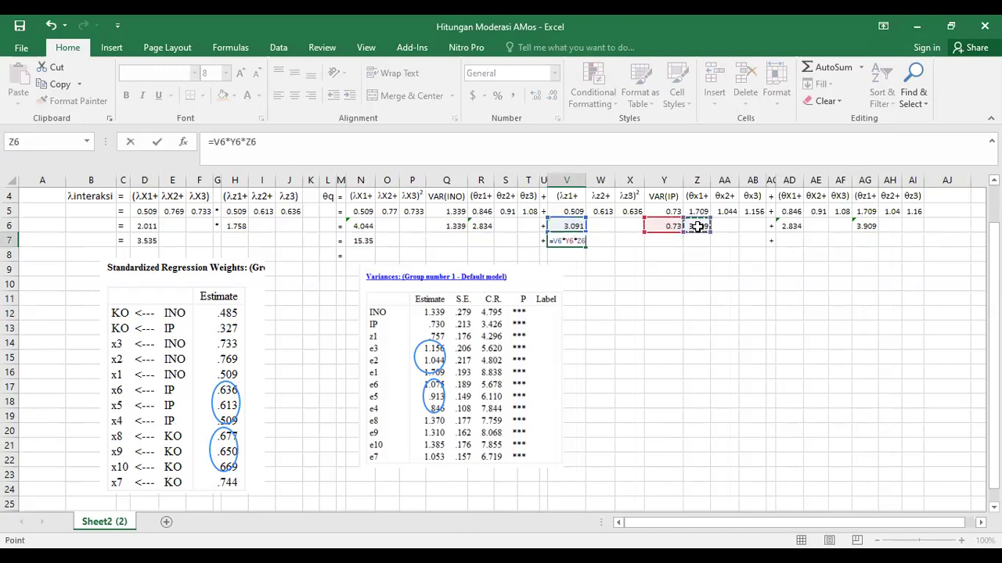
key(Return)
Step: Multiply the two summed error variances of the last θq term in cell AD7 with =AD6*AG6
click(787, 241)
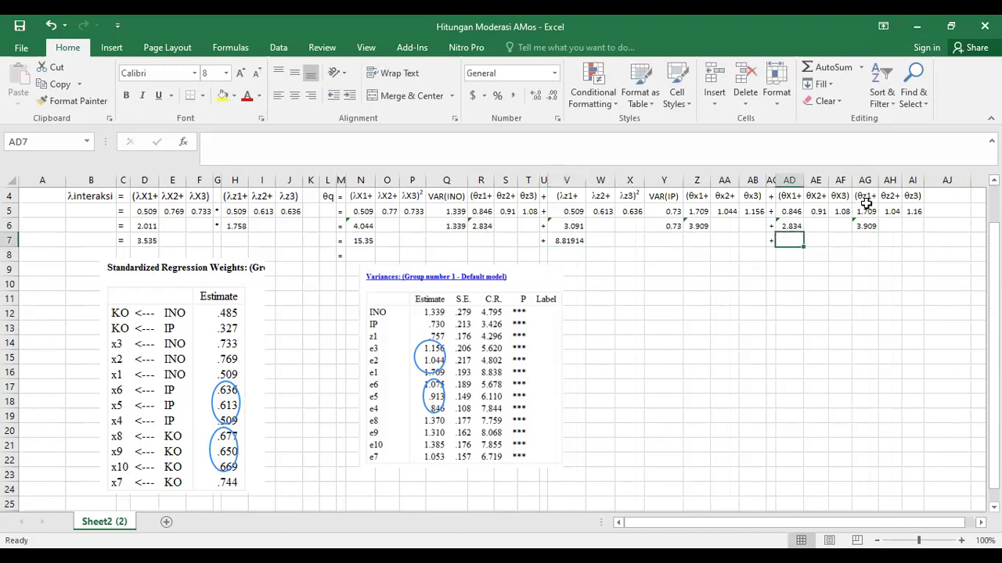
text(=)
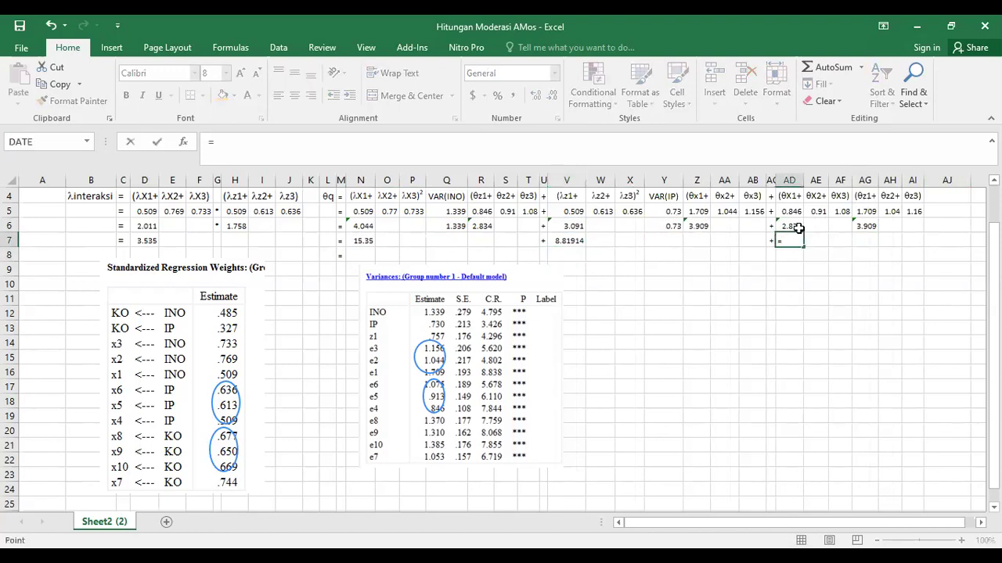
click(796, 227)
text(*)
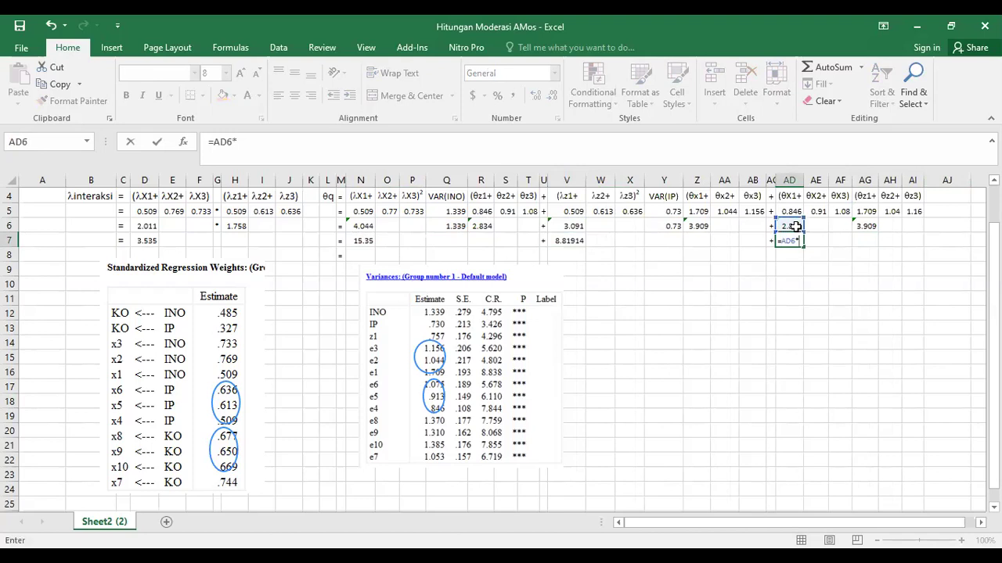
click(864, 226)
key(Return)
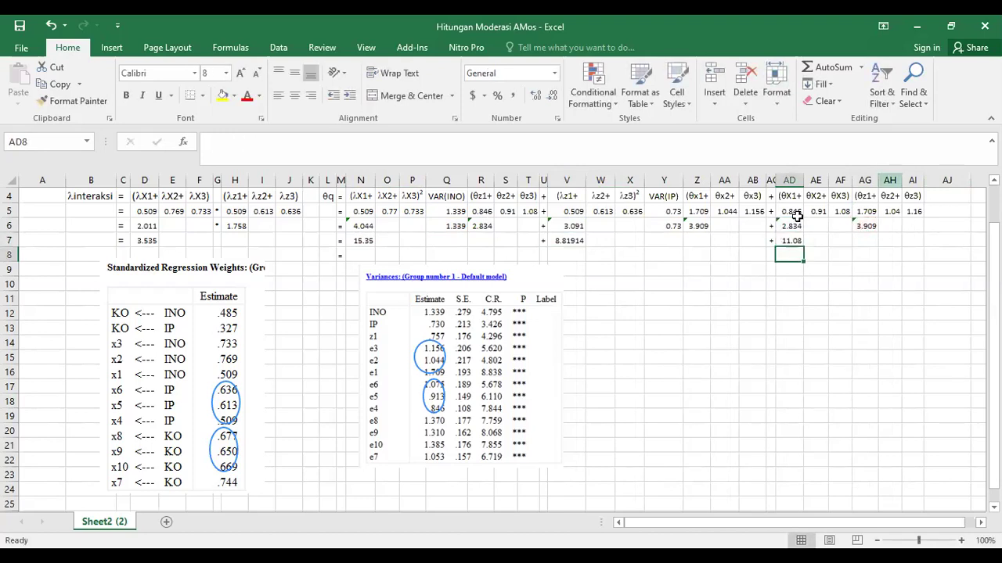
Step: Add the three θq terms in cell N8 with =N7+V7+AD7
click(361, 255)
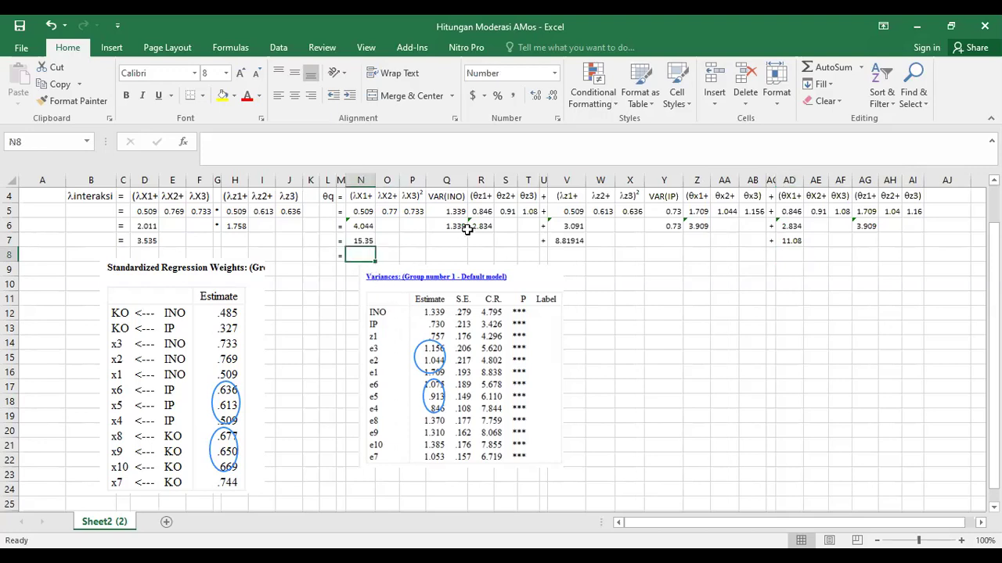
text(=)
click(360, 241)
text(+)
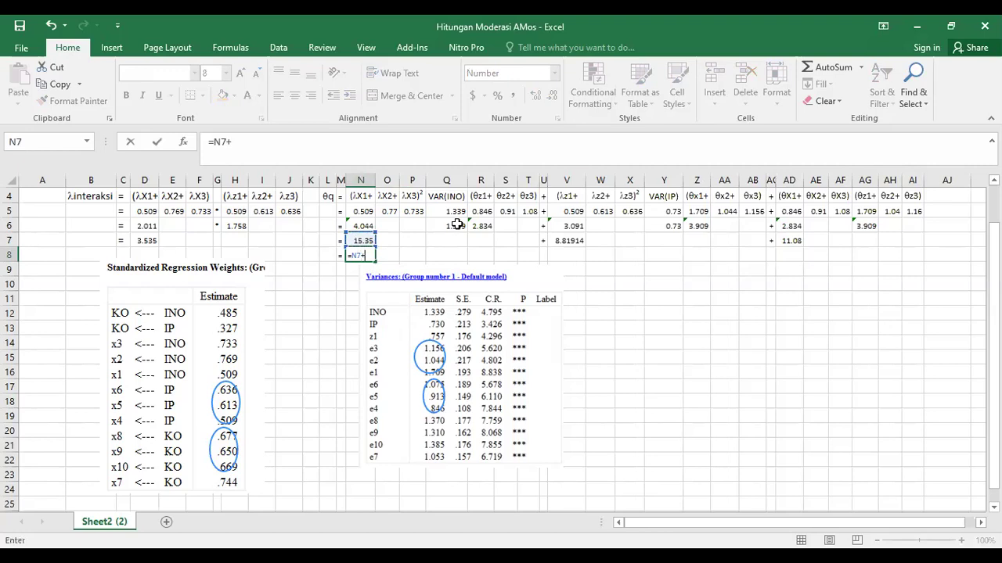
click(552, 241)
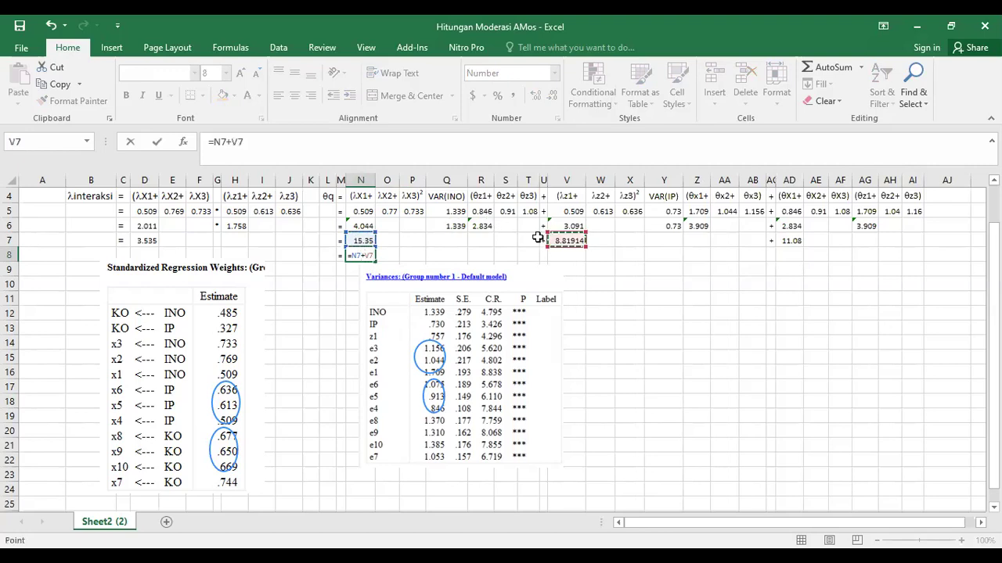
text(+)
click(787, 240)
key(Return)
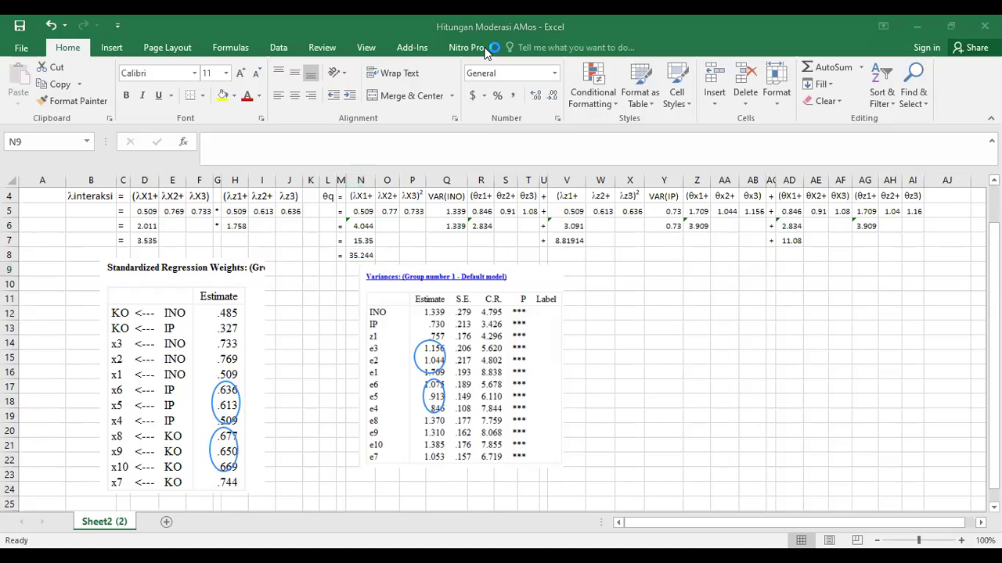
Step: Switch to the AMOS model of INO, IP and KO and show its input path diagram
click(672, 71)
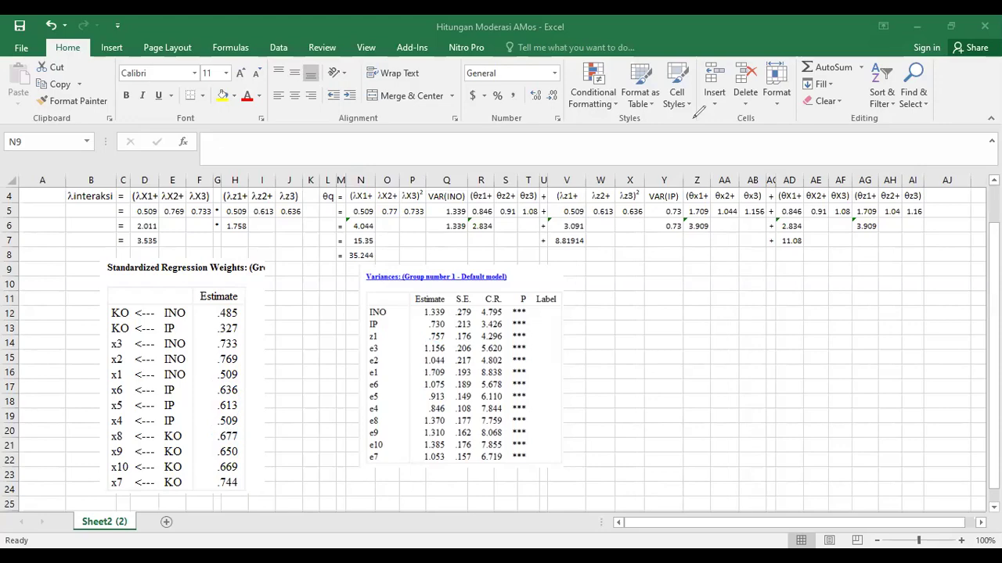
key(alt+Tab)
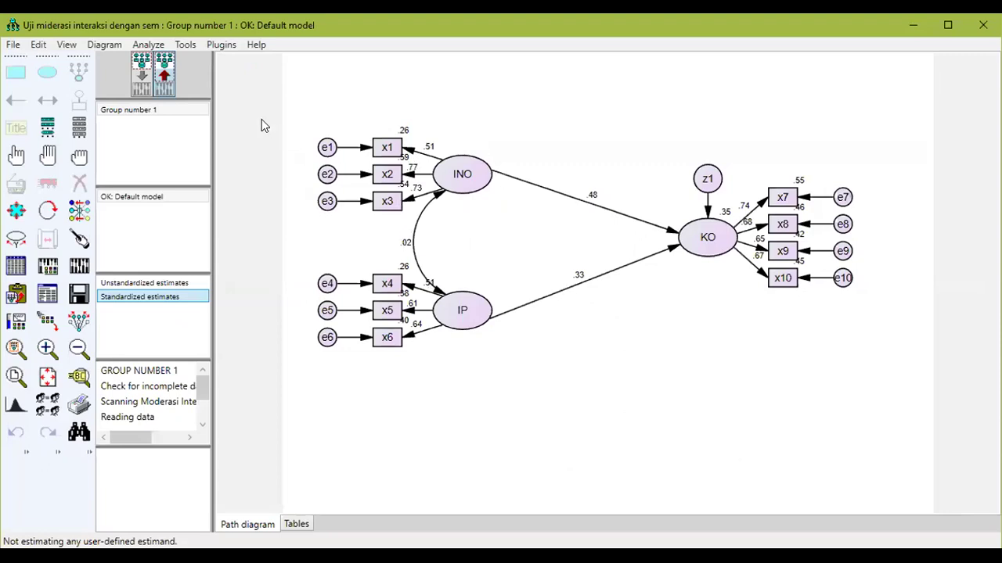
click(142, 78)
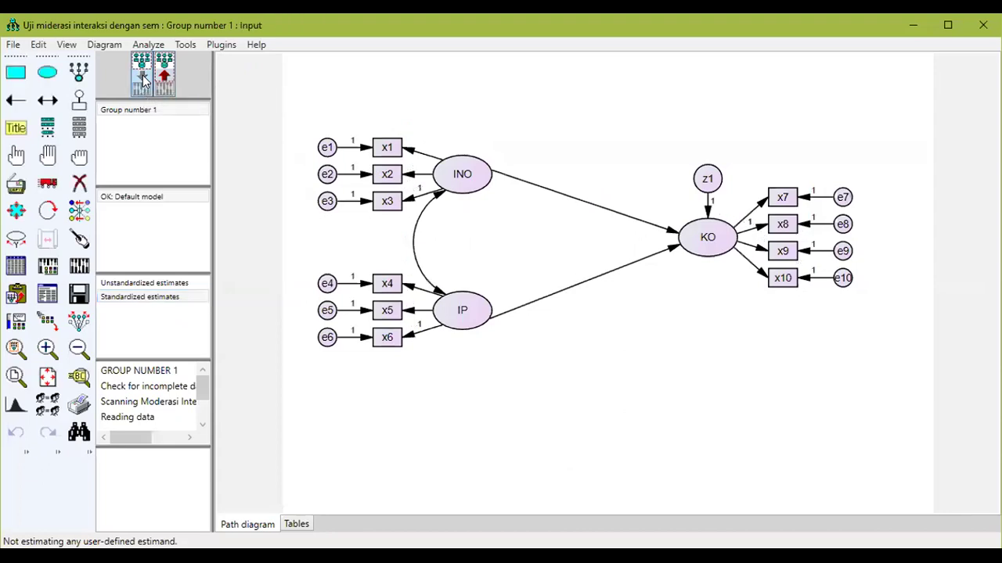
Step: Draw a new latent variable below and to the right of IP and add one indicator with its error term
click(50, 80)
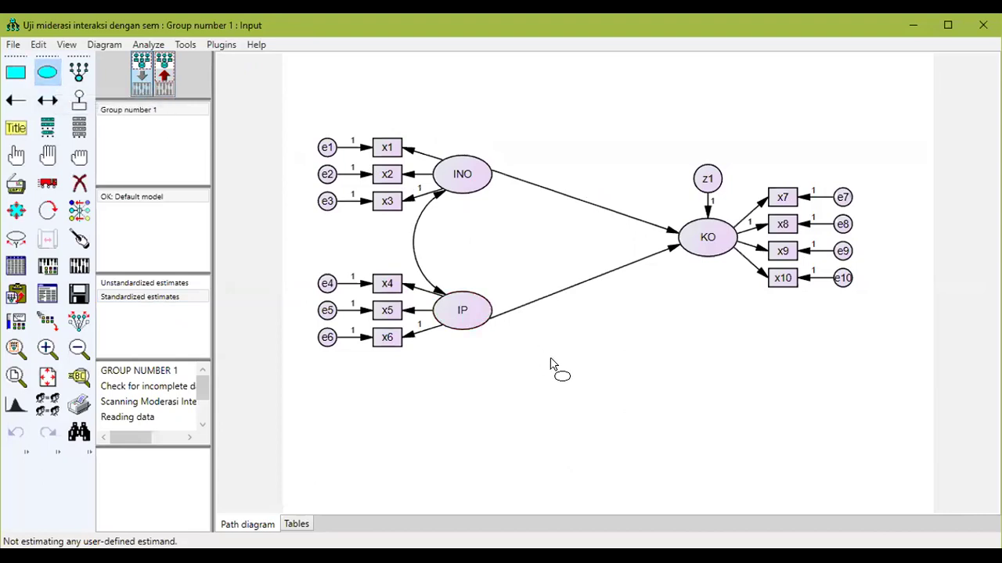
mouse_move(548, 347)
mouse_down()
mouse_move(595, 403)
mouse_move(611, 395)
mouse_up()
click(78, 72)
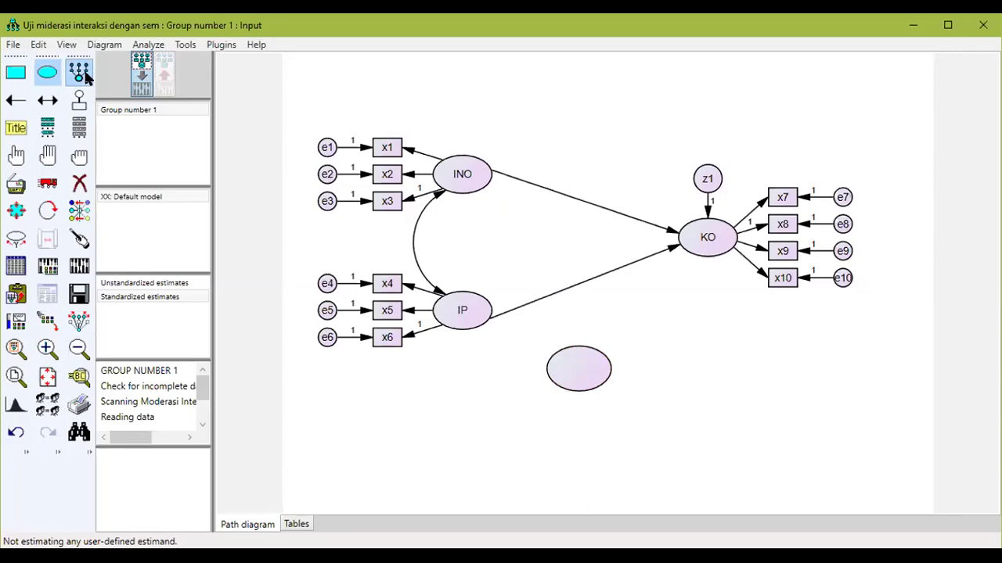
click(577, 353)
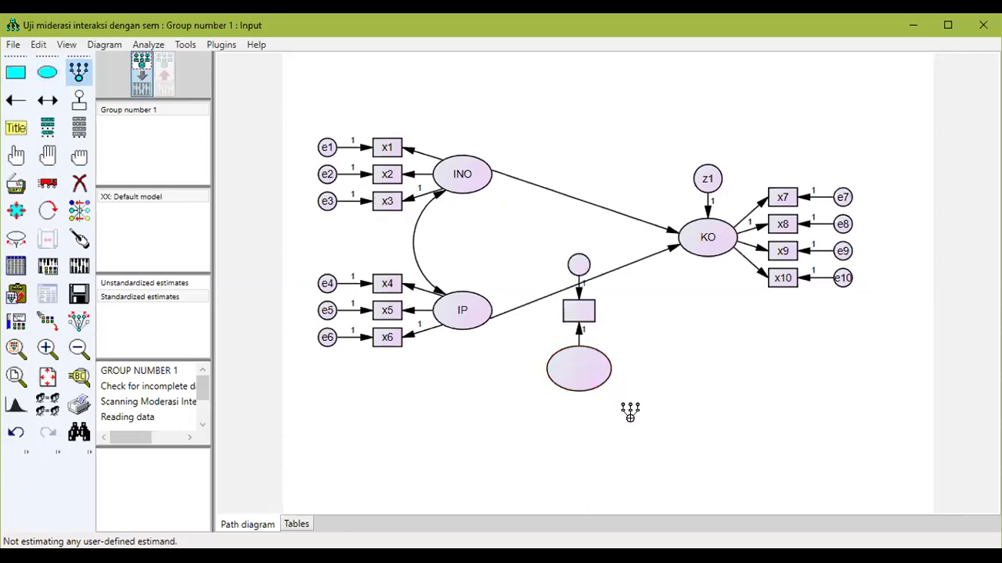
Step: Draw a causal path from the new latent variable to KO
click(15, 100)
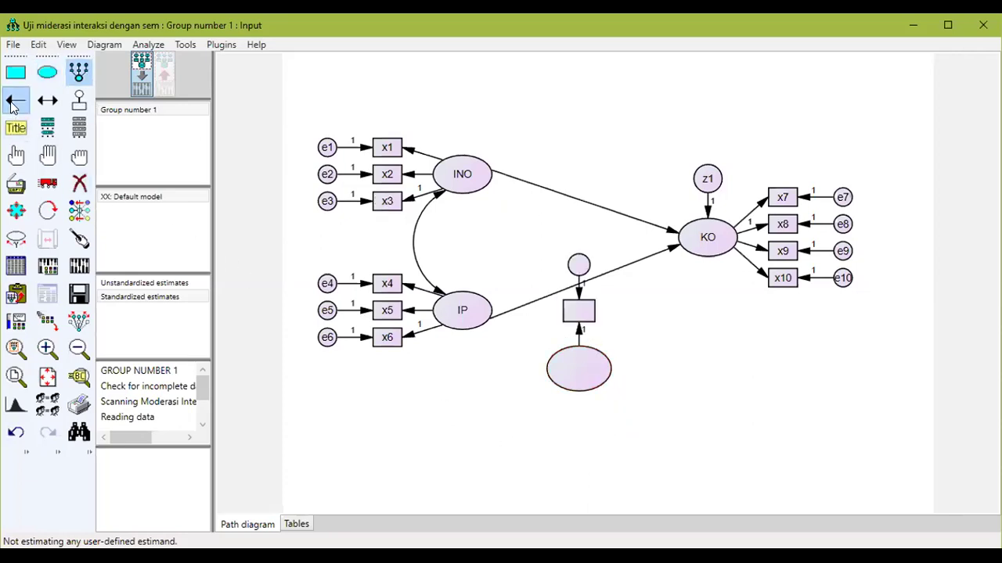
drag(604, 368, 690, 260)
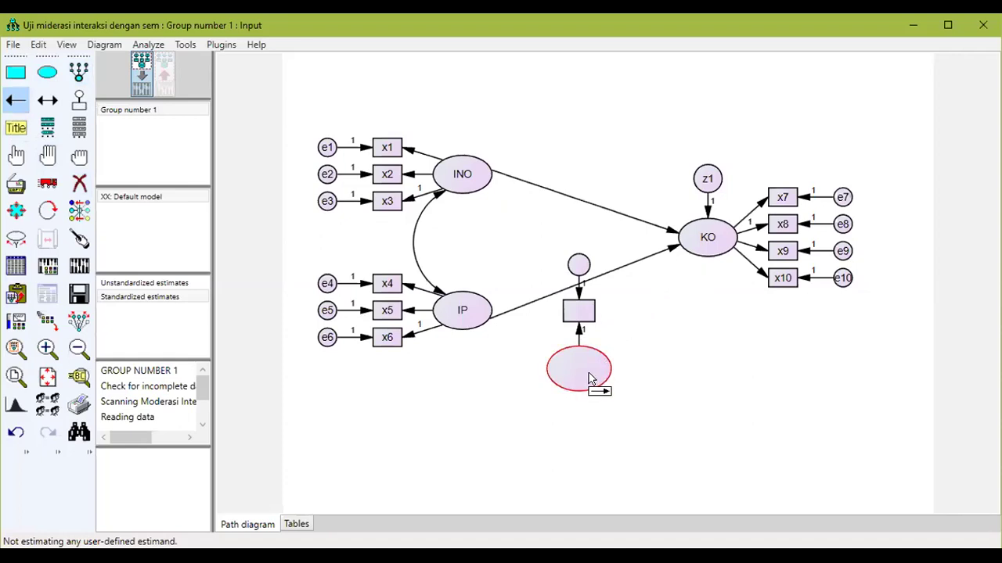
drag(596, 364, 687, 254)
Step: Connect the new latent variable with IP and with INO by covariance arrows
click(47, 100)
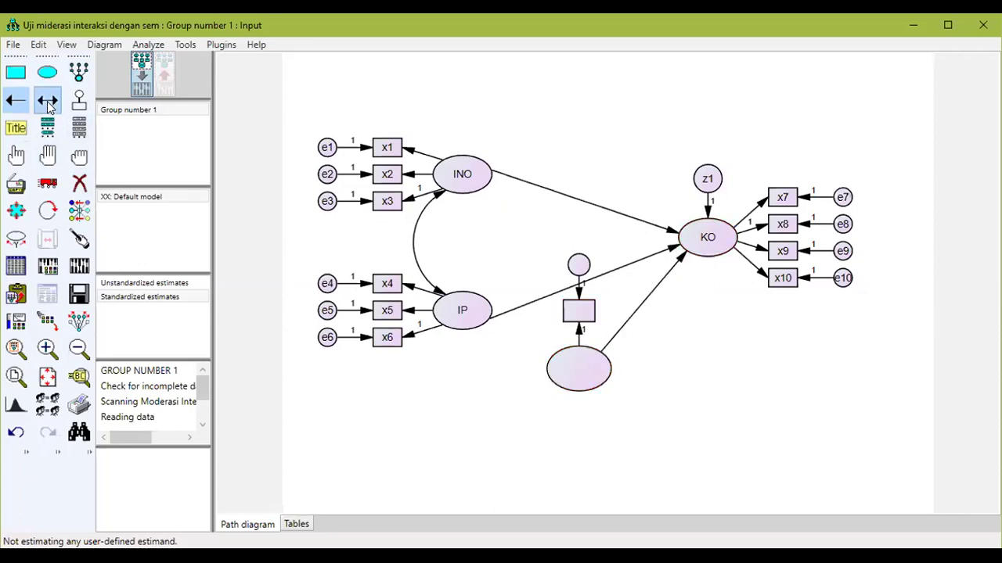
drag(560, 364, 482, 323)
drag(560, 390, 438, 192)
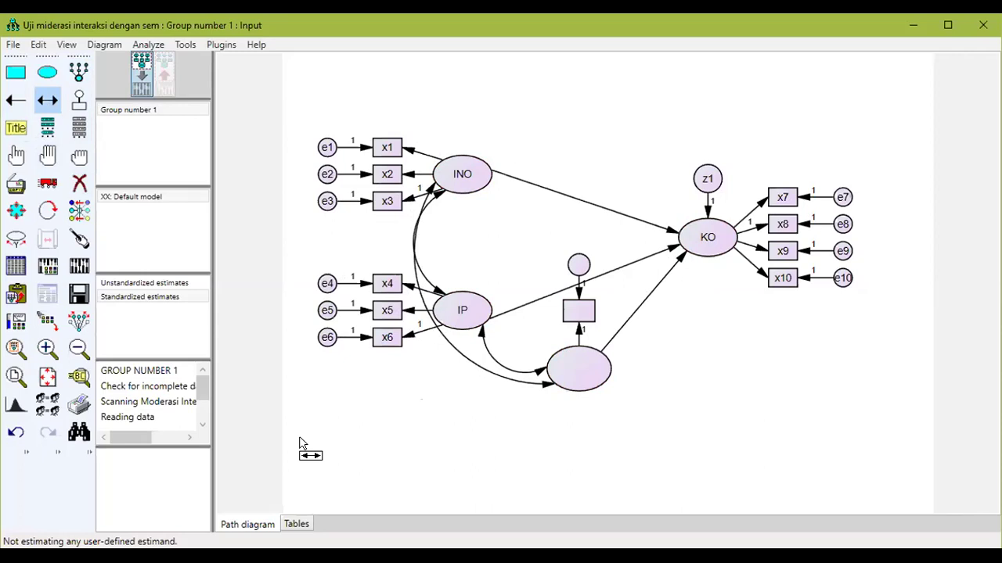
Step: Name the new latent variable below and to the right of IP Interaksi
click(17, 322)
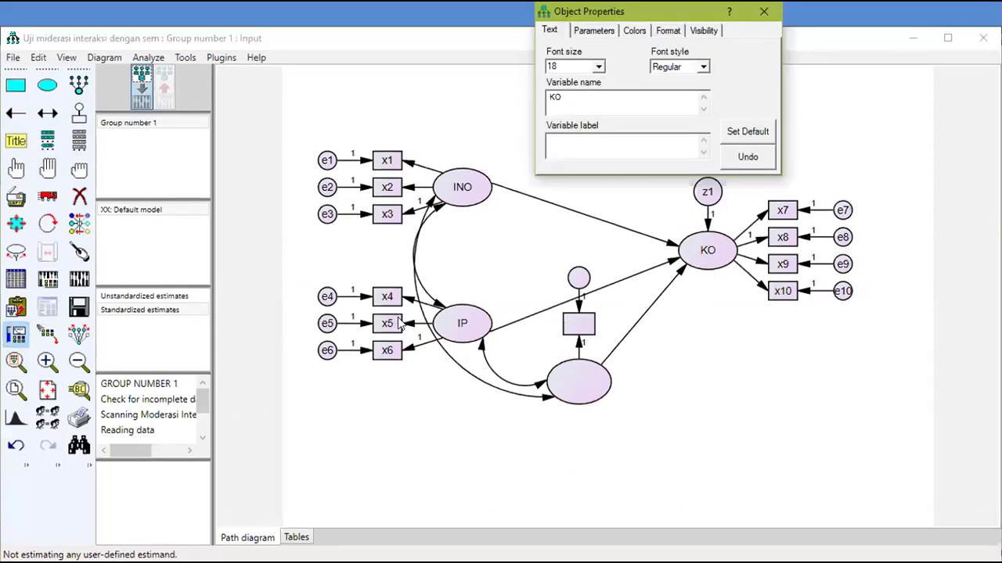
click(572, 390)
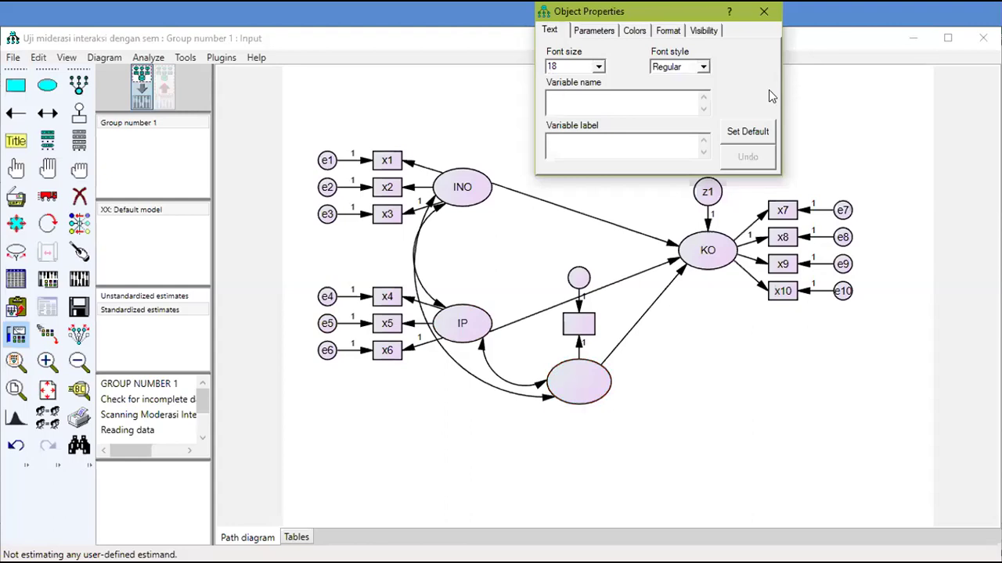
click(582, 104)
text(Interaksi)
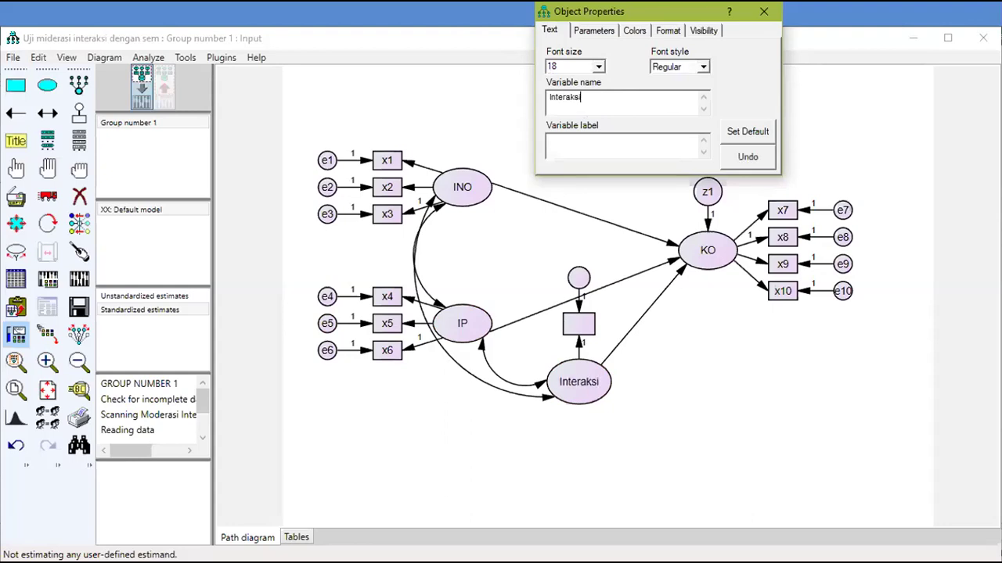
Step: Name the indicator of Interaksi int and its error term error
click(590, 329)
text(int)
click(581, 278)
text(erro)
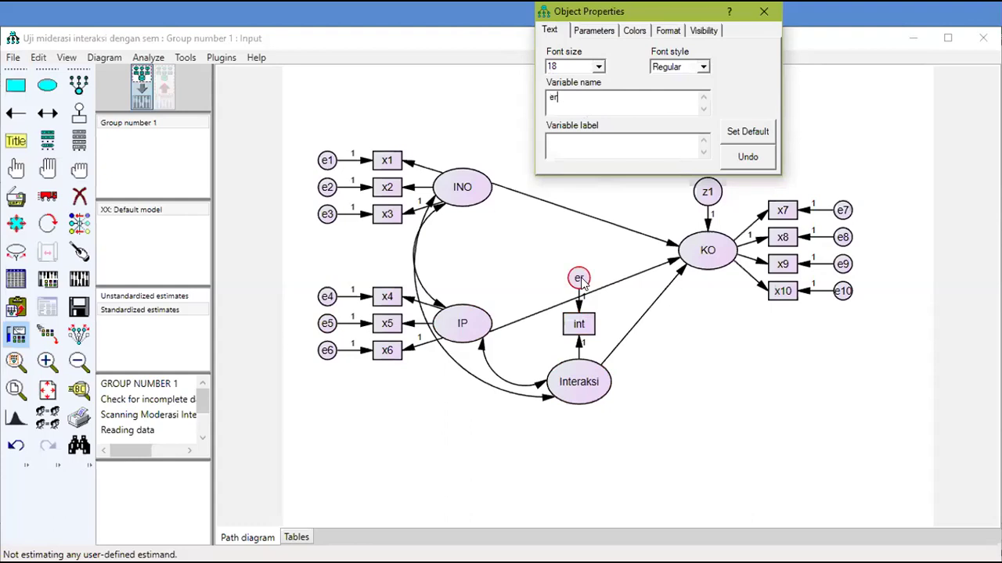
text(r)
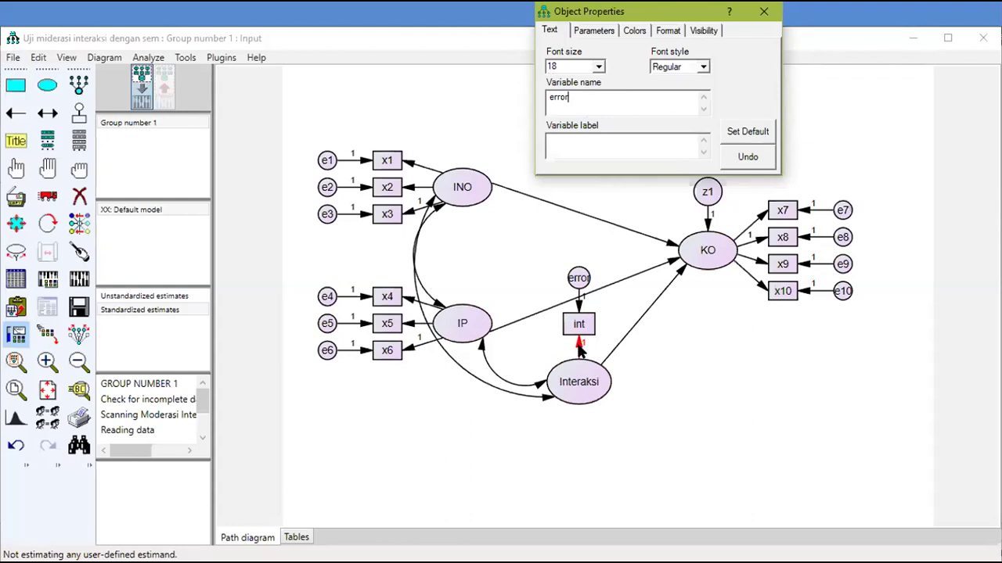
Step: Fix the regression weight from Interaksi to int at 3.535 and the one from error to int at 35.244
click(601, 33)
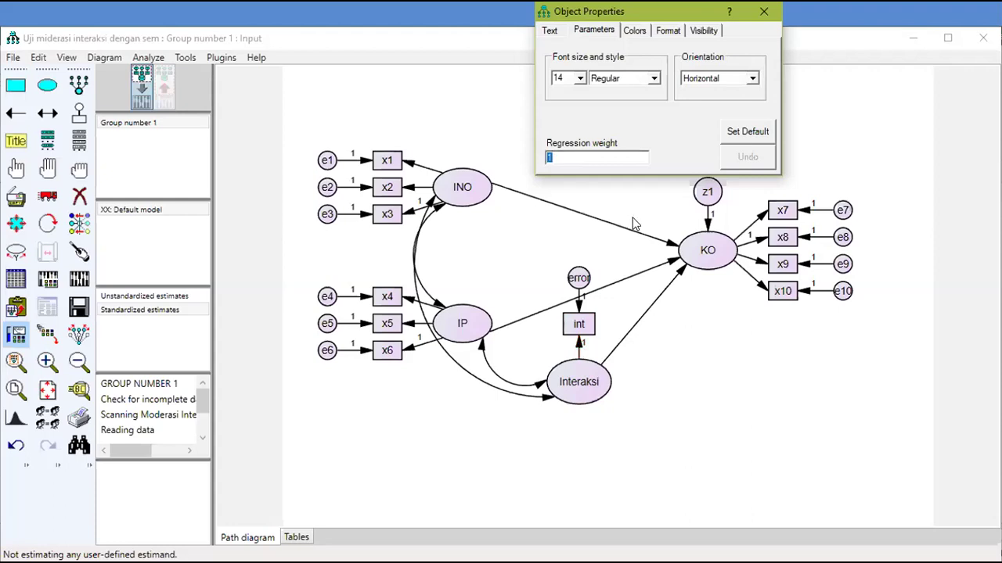
text(3.535)
click(581, 305)
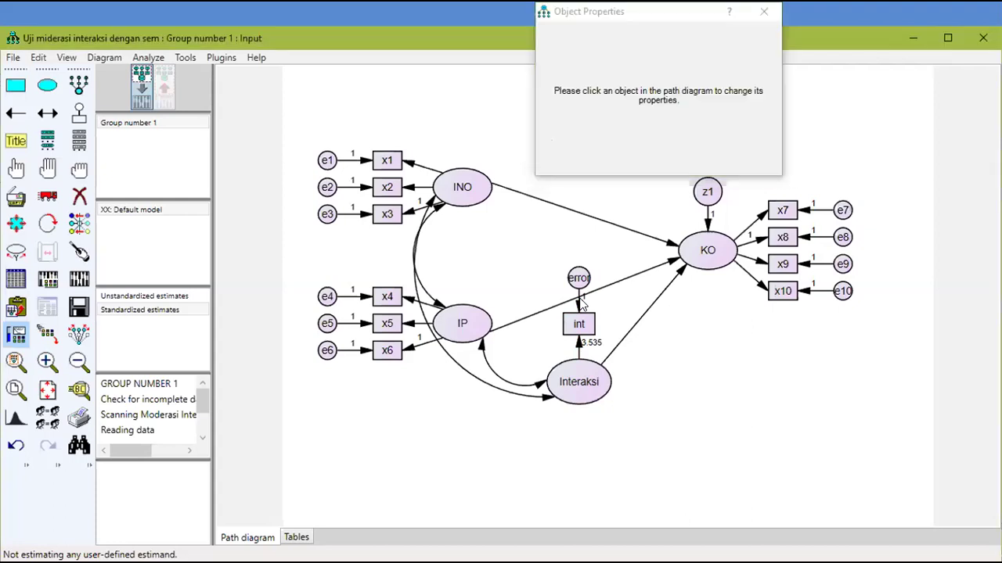
click(581, 306)
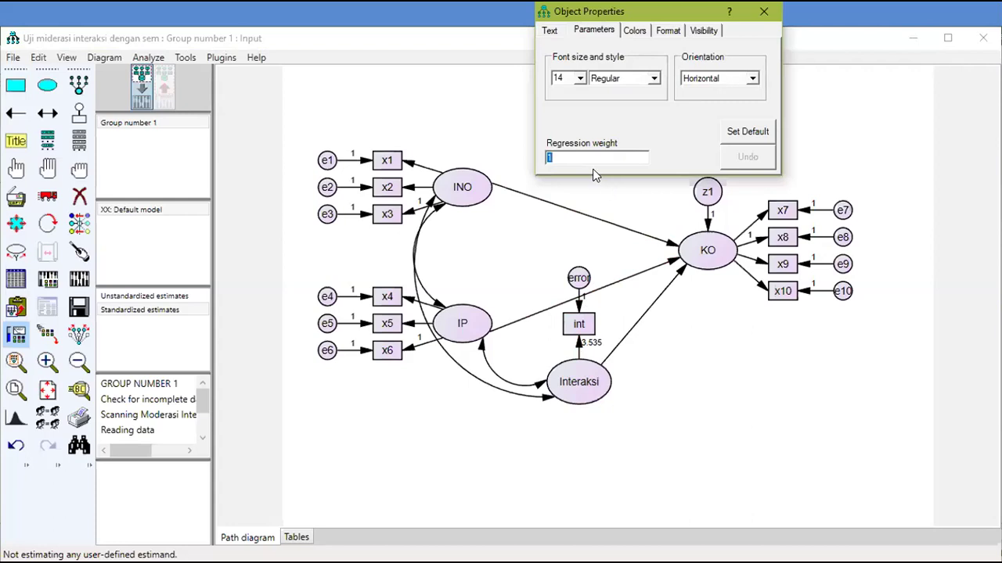
text(35.244)
Step: Fix the variance of the Interaksi latent variable at 1 and close its object properties
click(599, 393)
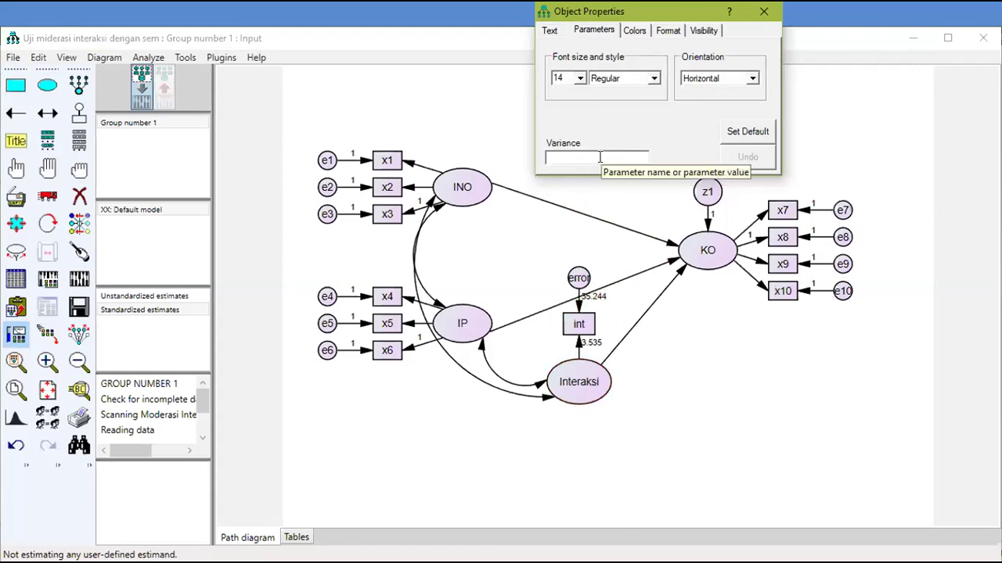
text(1)
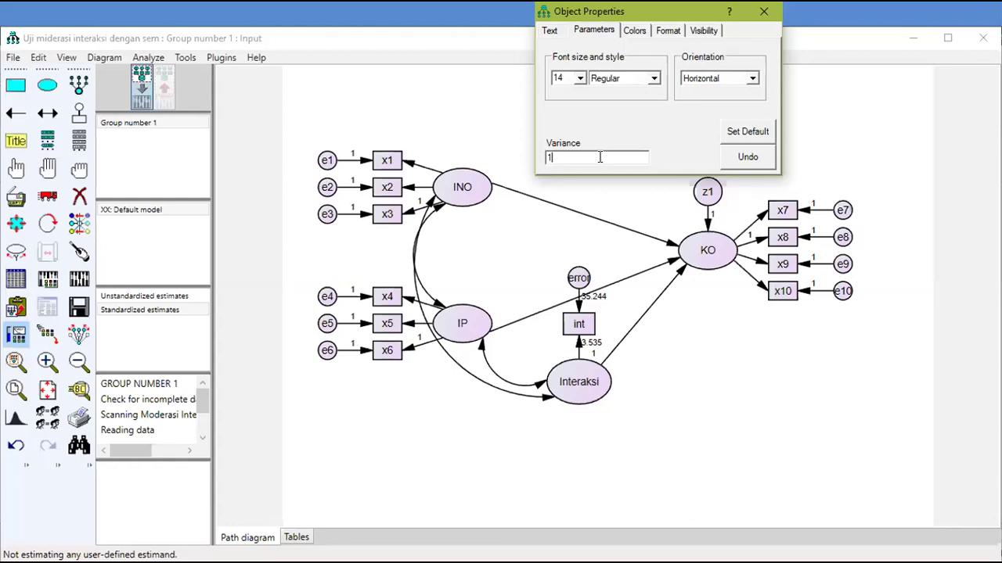
click(766, 12)
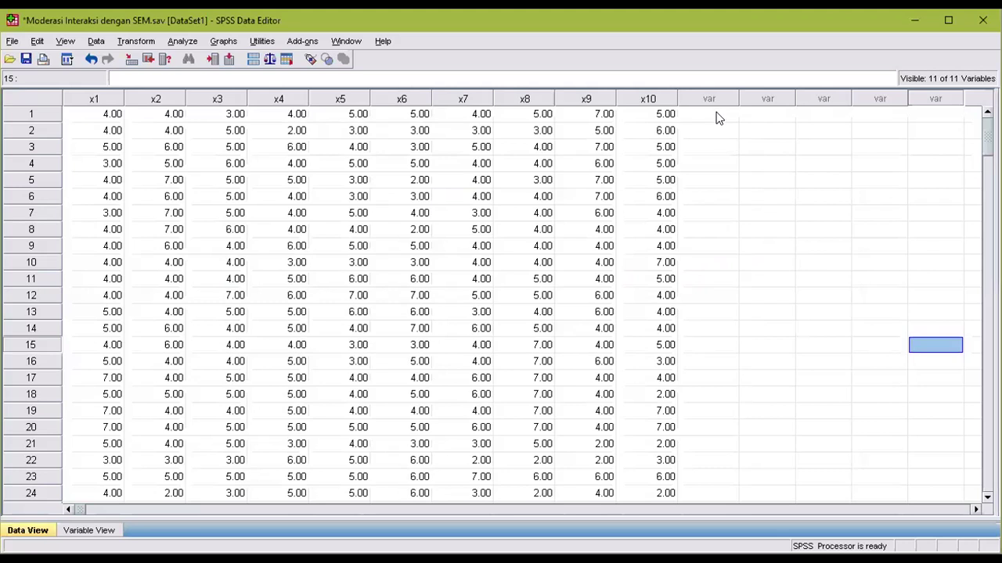
Step: Switch to the SPSS Data Editor, start computing a variable with target Int and clear the old numeric expression
click(716, 117)
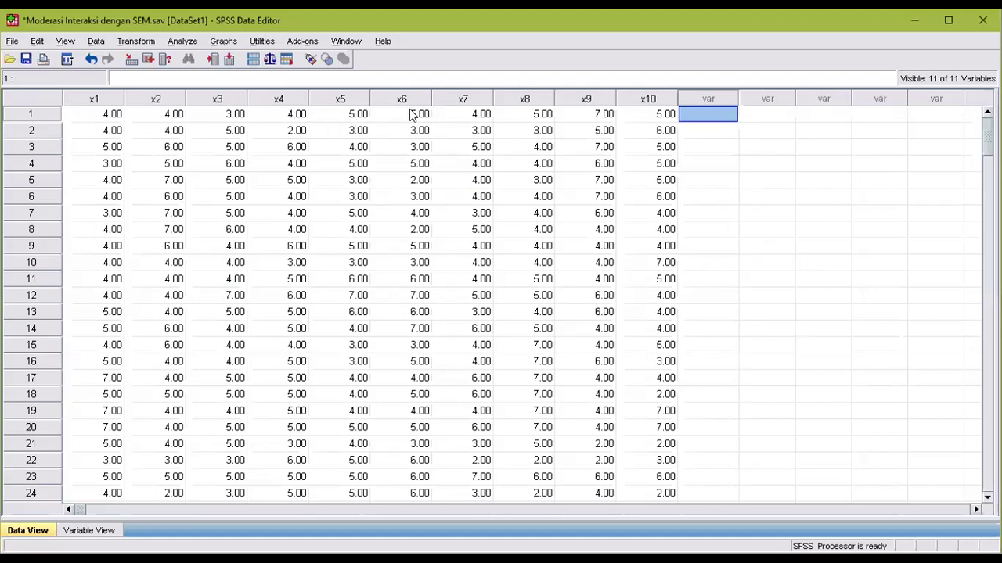
click(150, 46)
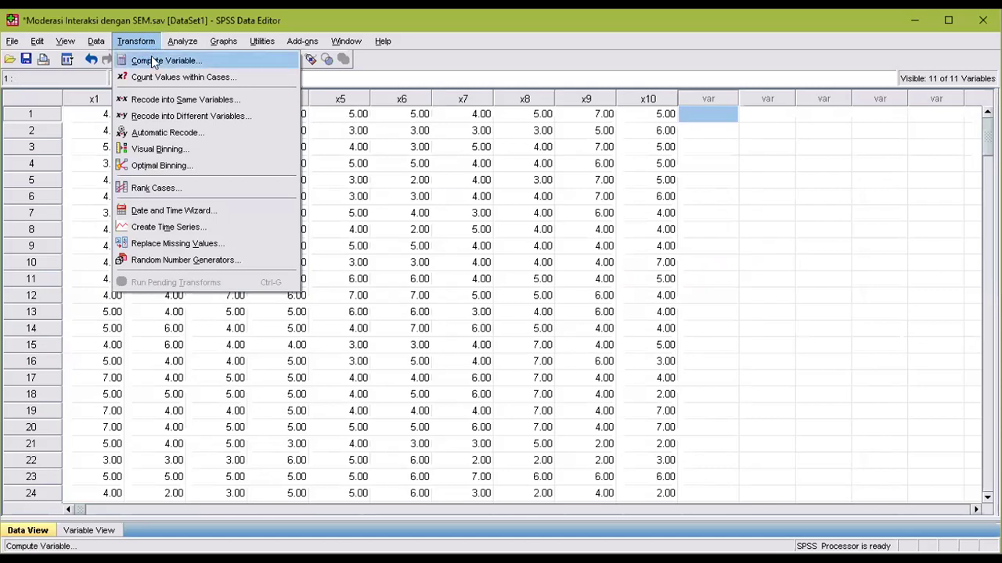
click(153, 63)
text(Int)
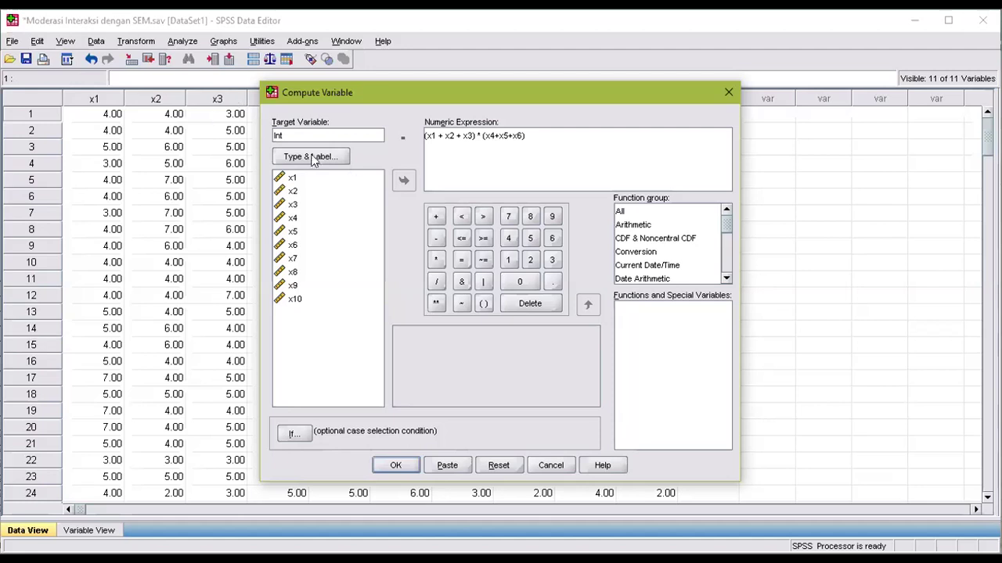
drag(541, 136, 405, 138)
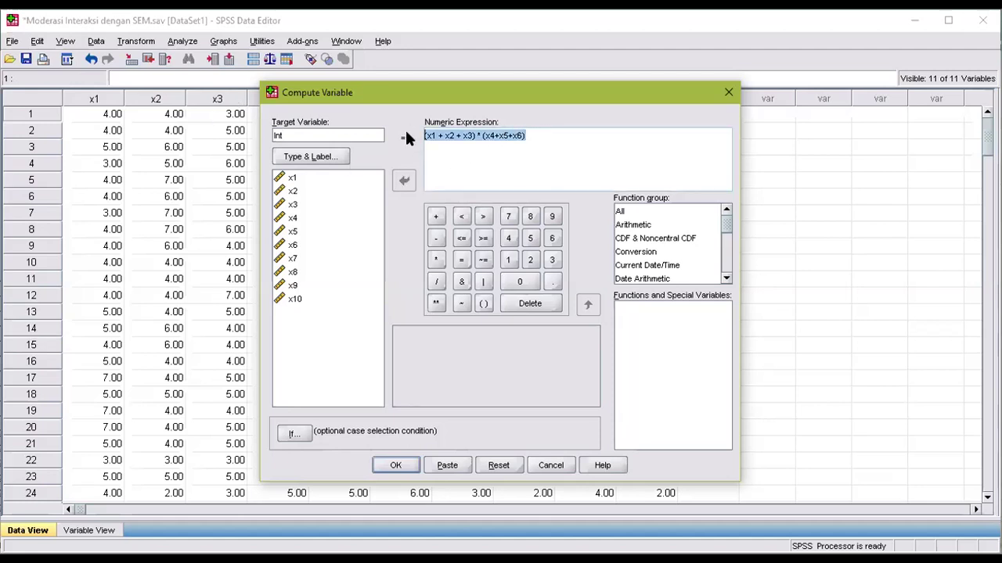
key(Delete)
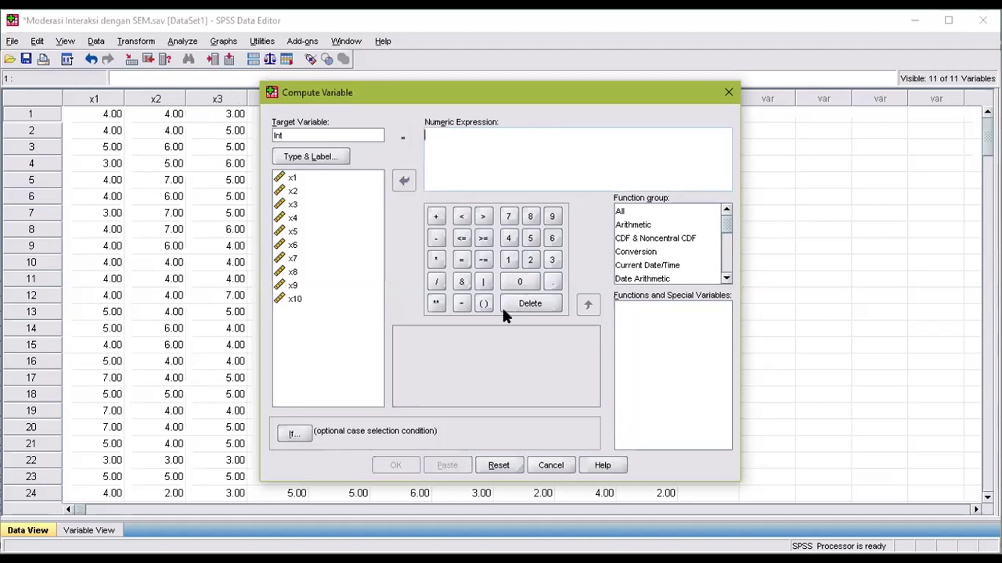
Step: Enter (x1 + x2 + x3) as the first bracketed sum of the numeric expression for Int
click(481, 305)
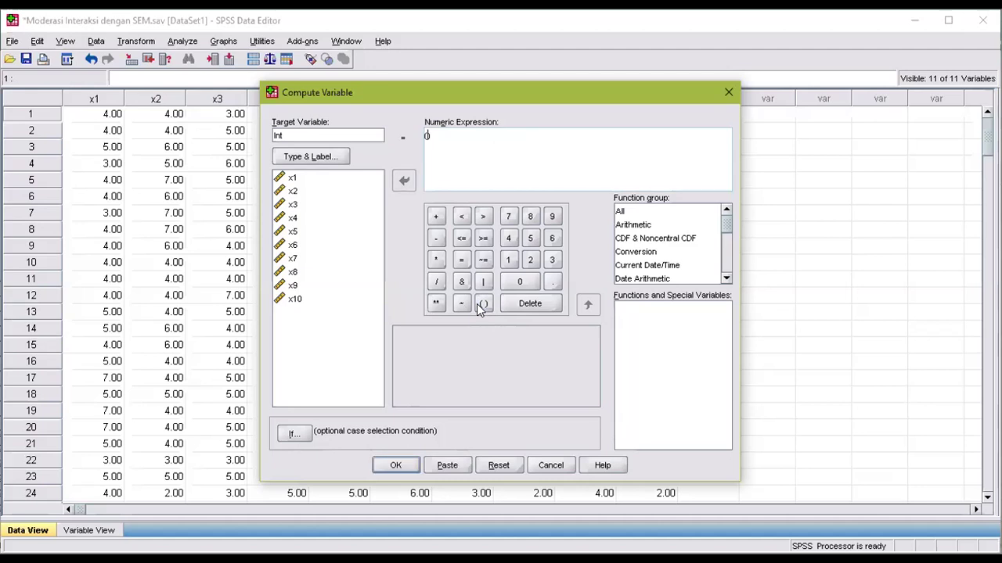
click(292, 180)
click(403, 181)
click(436, 217)
double_click(292, 191)
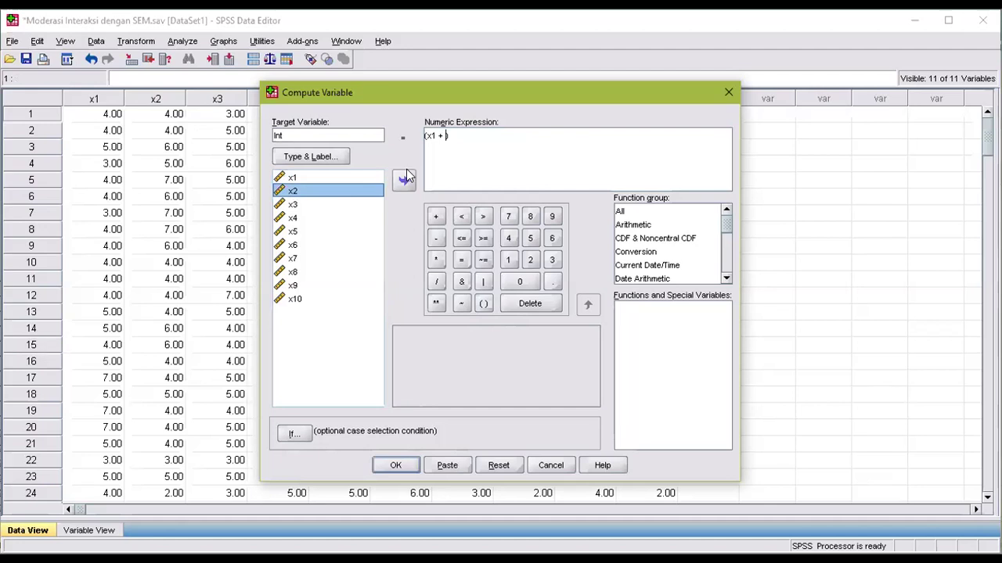
click(436, 217)
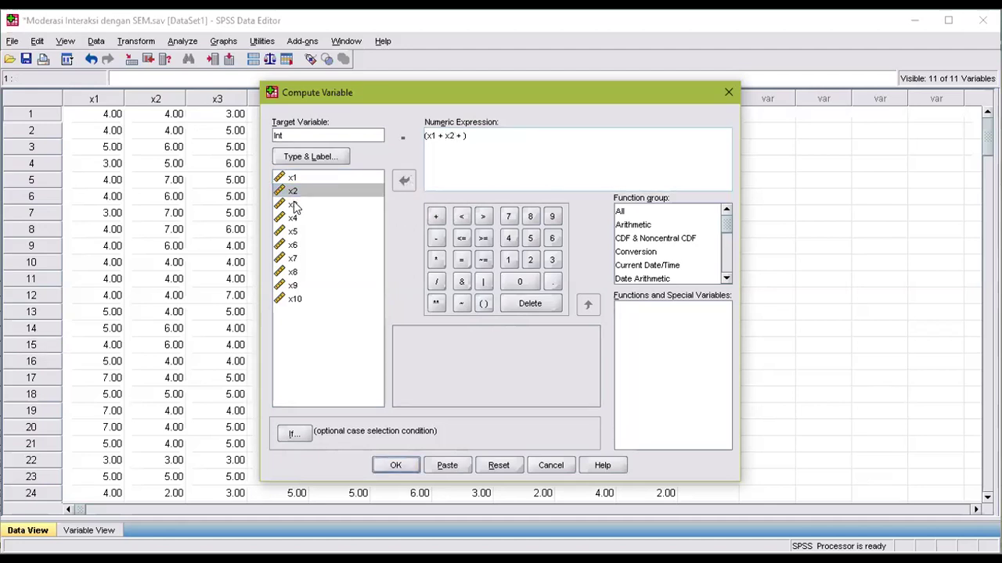
click(295, 206)
click(404, 181)
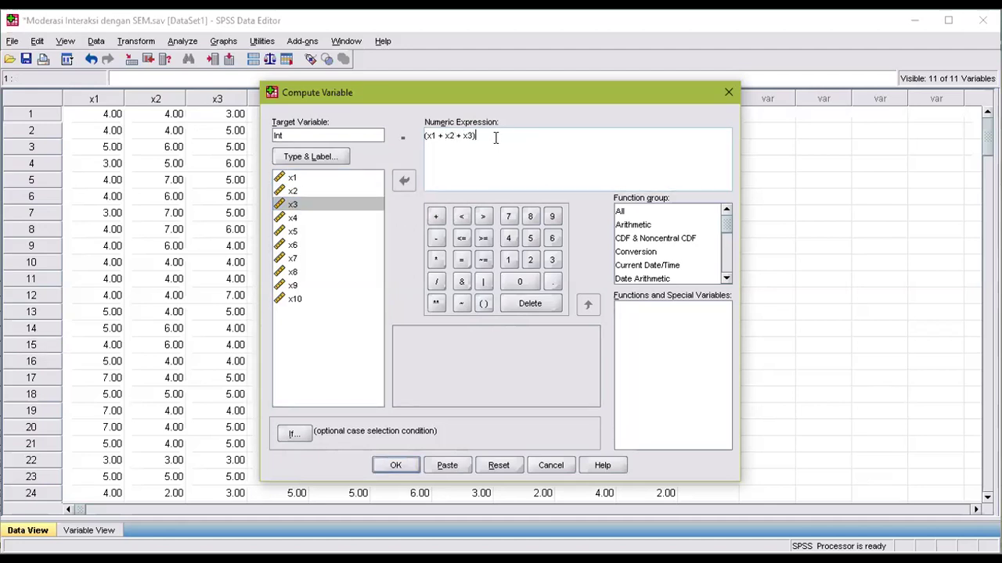
Step: Multiply the bracketed sum in the expression by a second one, (x4 + x5 + x6)
click(436, 261)
click(483, 304)
click(327, 219)
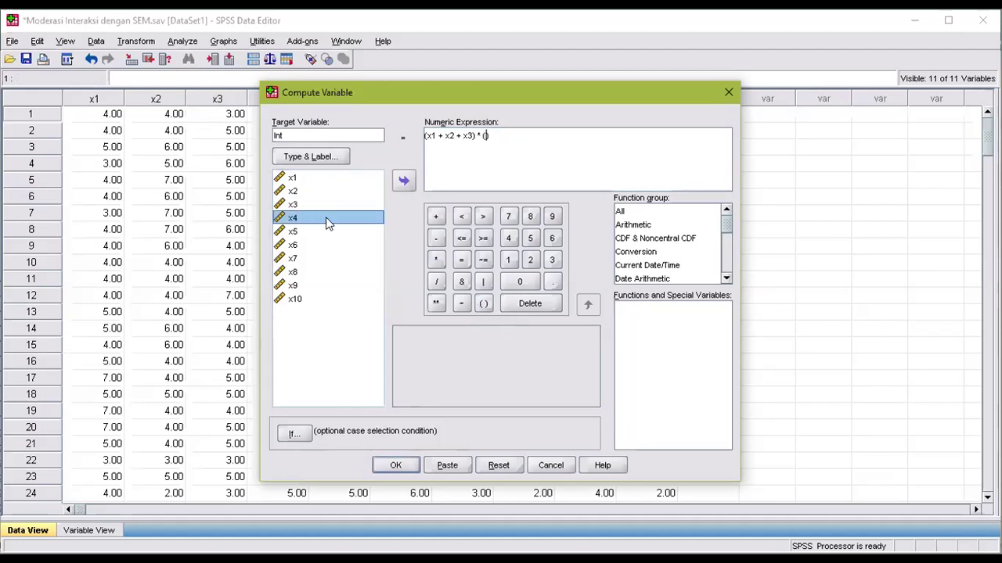
click(436, 218)
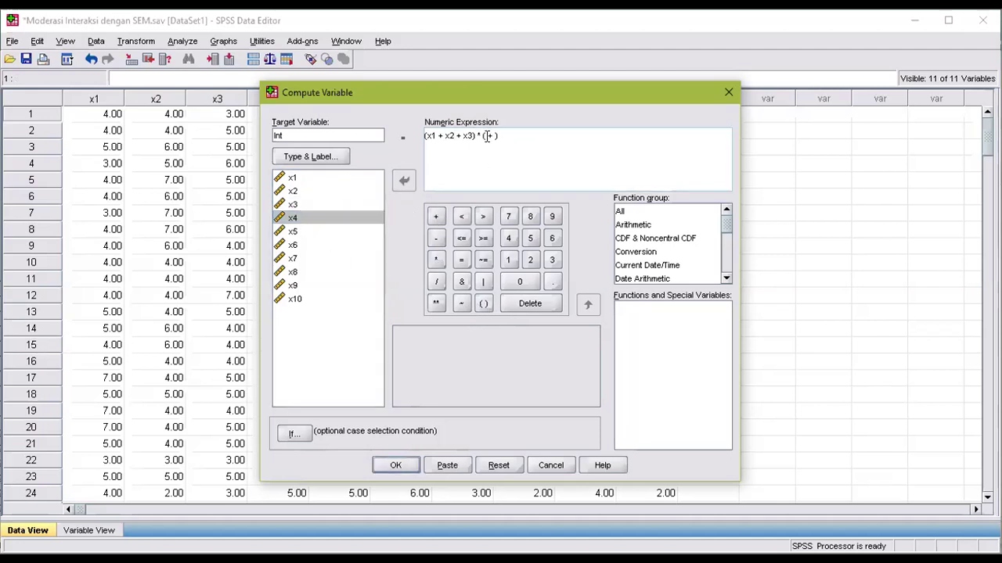
click(292, 219)
click(404, 181)
click(304, 232)
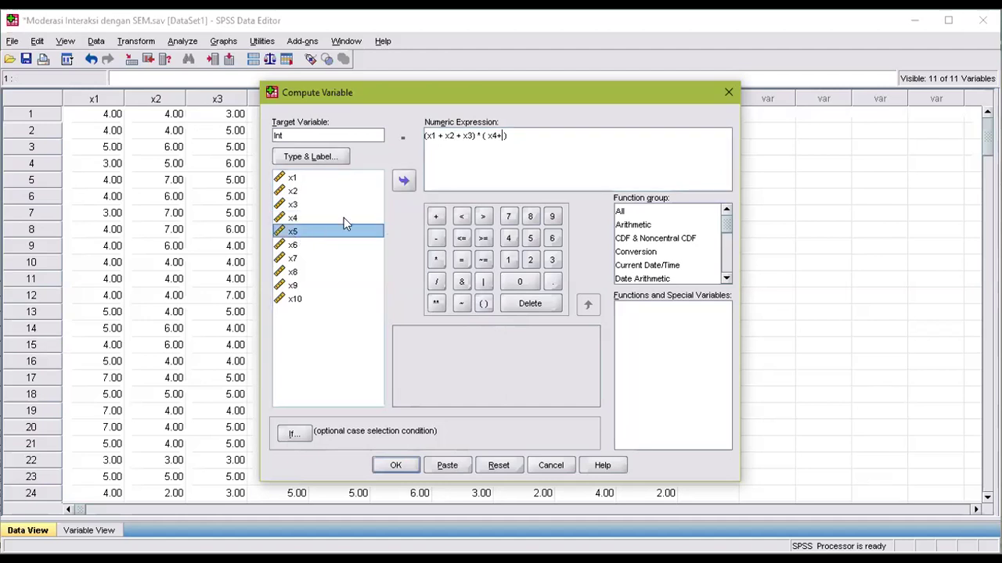
click(407, 179)
click(436, 216)
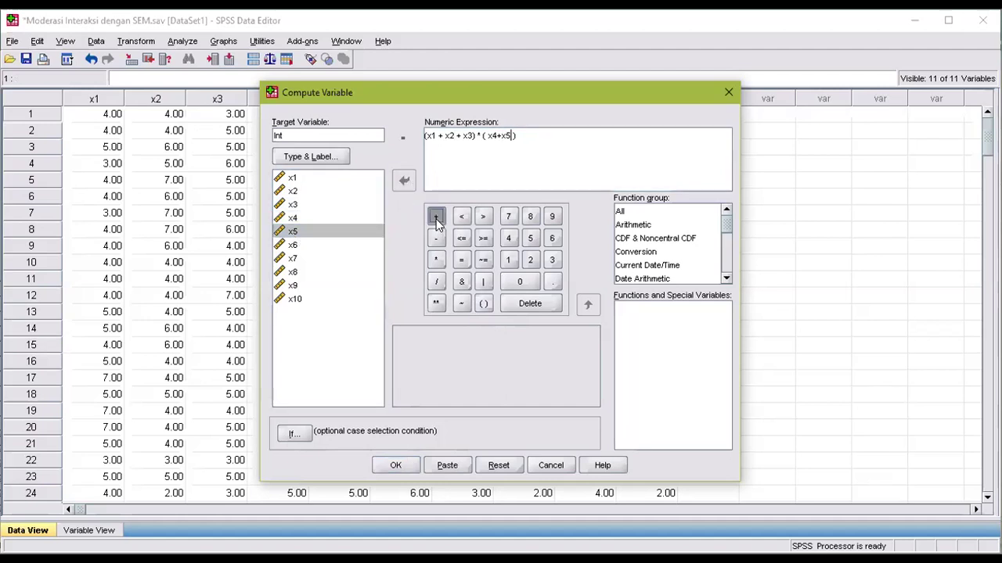
click(303, 245)
click(404, 181)
Step: Run the Int computation and save the data file Moderasi Interaksi dengan SEM.sav
click(405, 466)
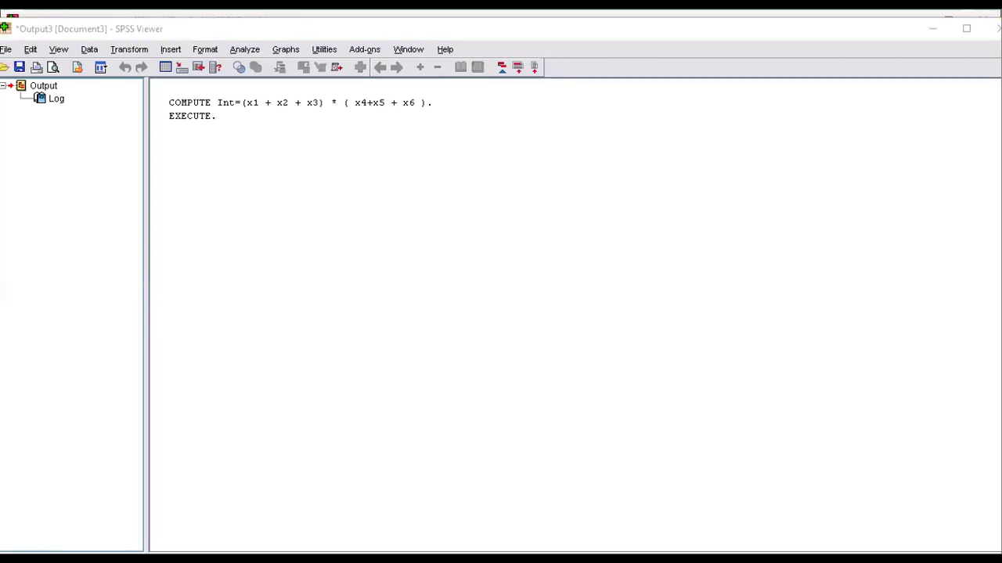
key(alt+Tab)
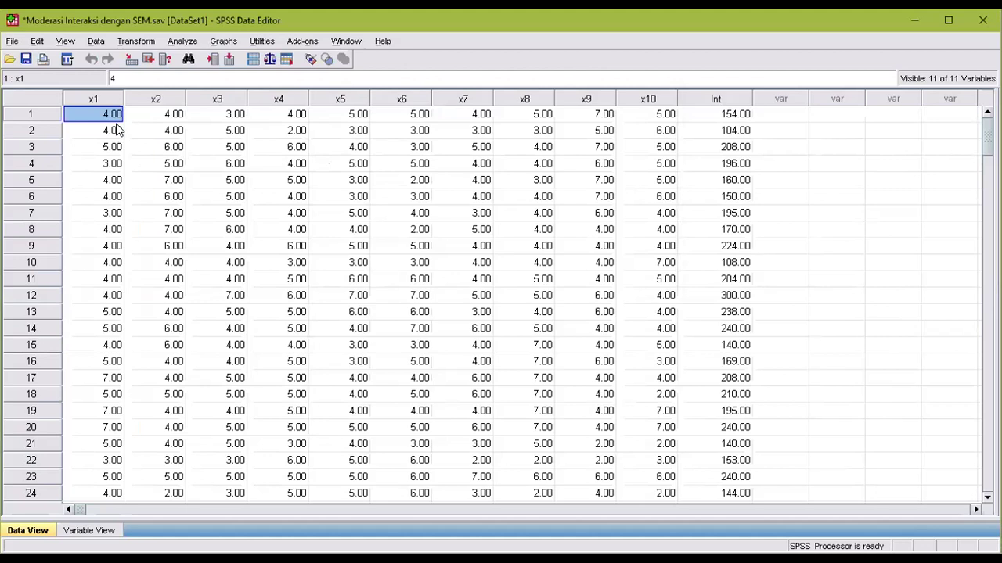
click(26, 59)
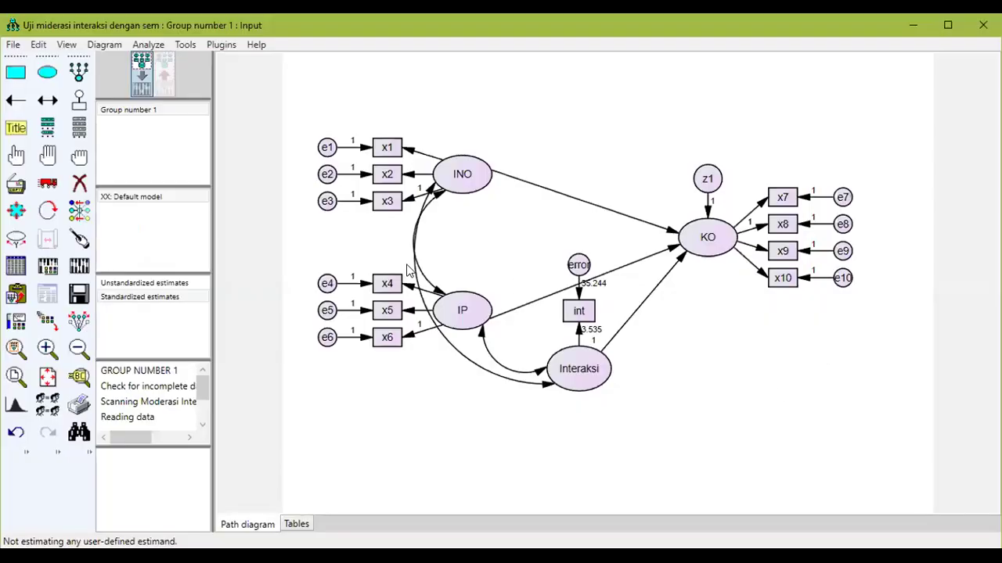
Step: Switch to the AMOS model, calculate its estimates and show the output path diagram with standardized estimates
click(155, 49)
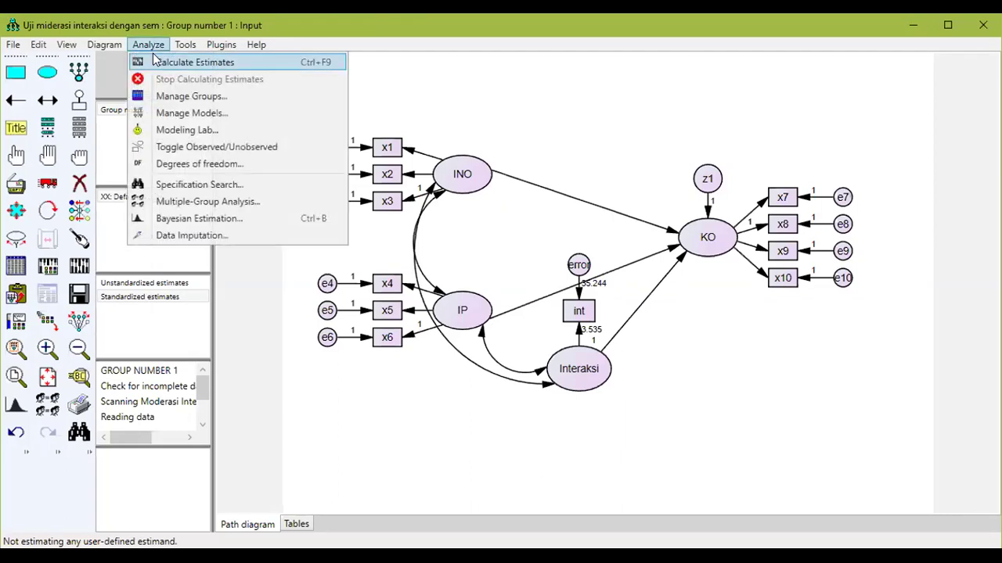
click(155, 61)
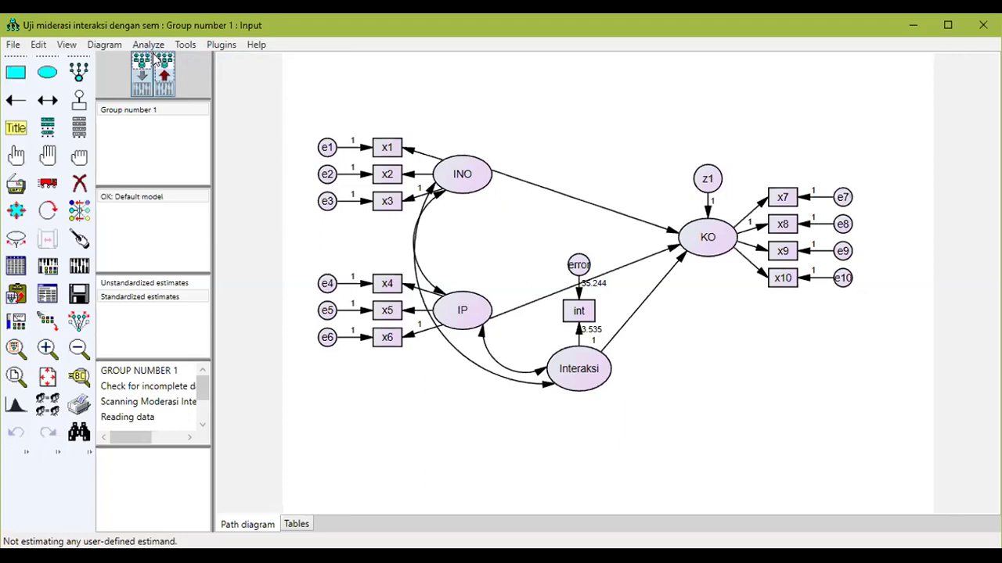
click(164, 73)
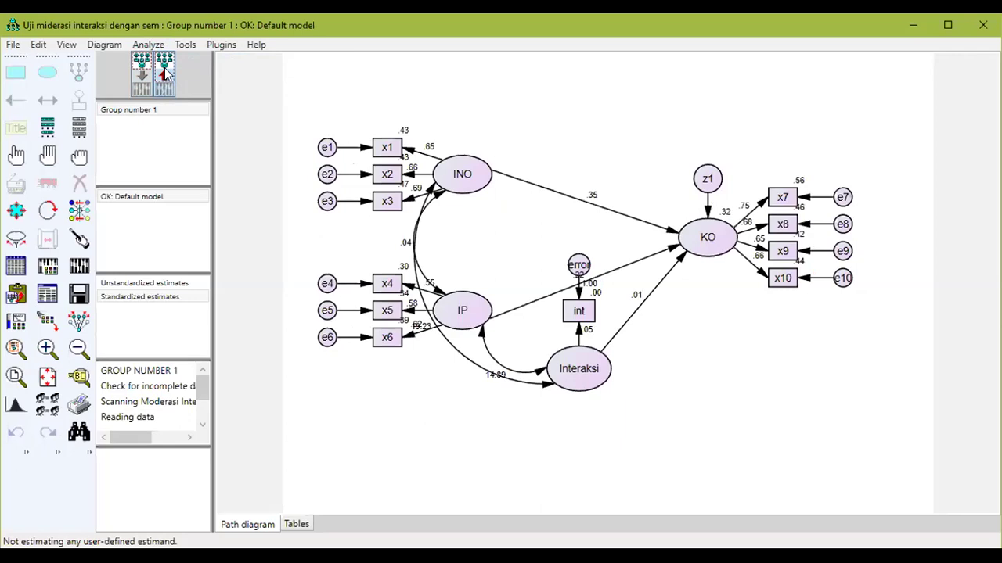
click(149, 287)
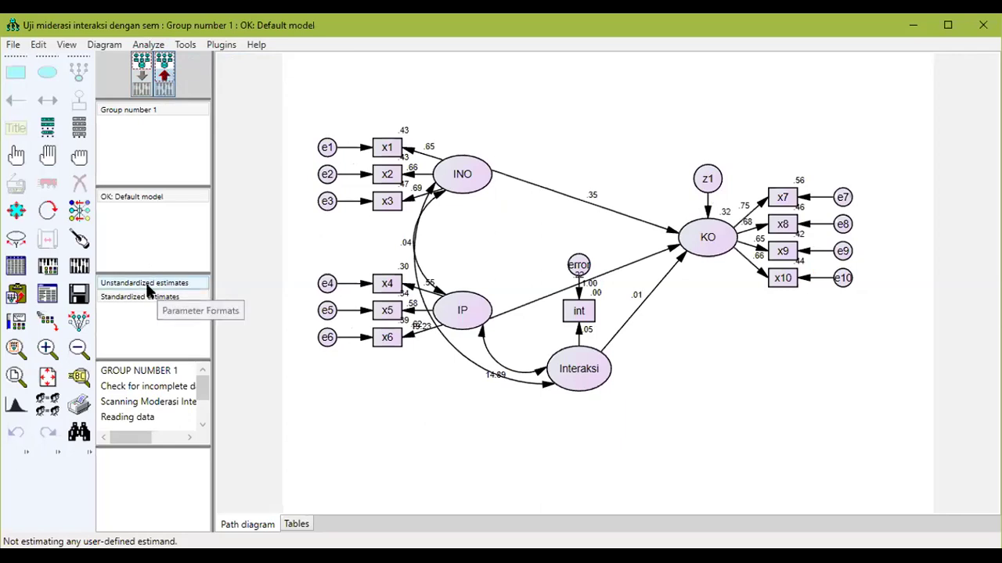
click(153, 296)
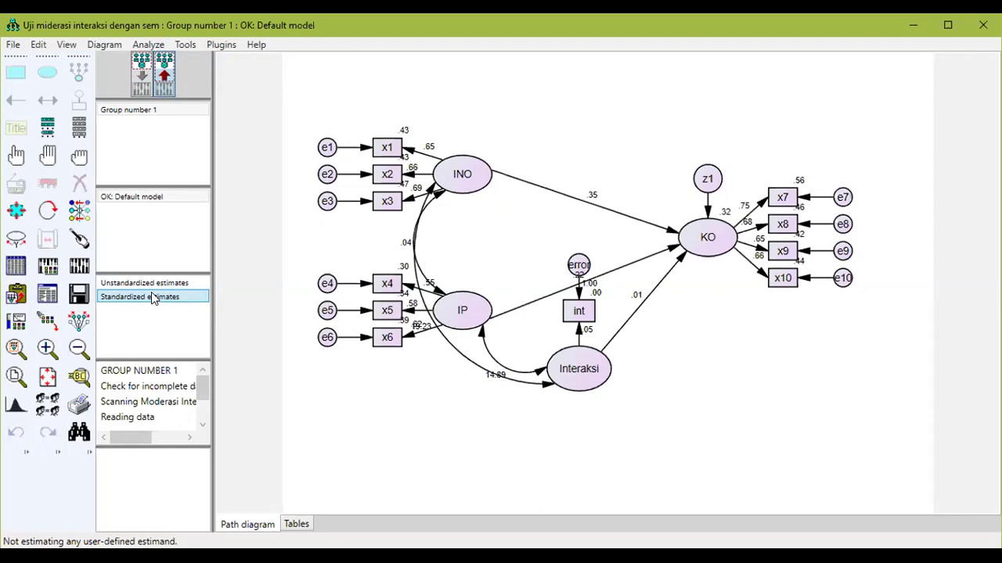
Step: Examine the regression weights under Estimates in the text output and return to the path diagram
click(54, 296)
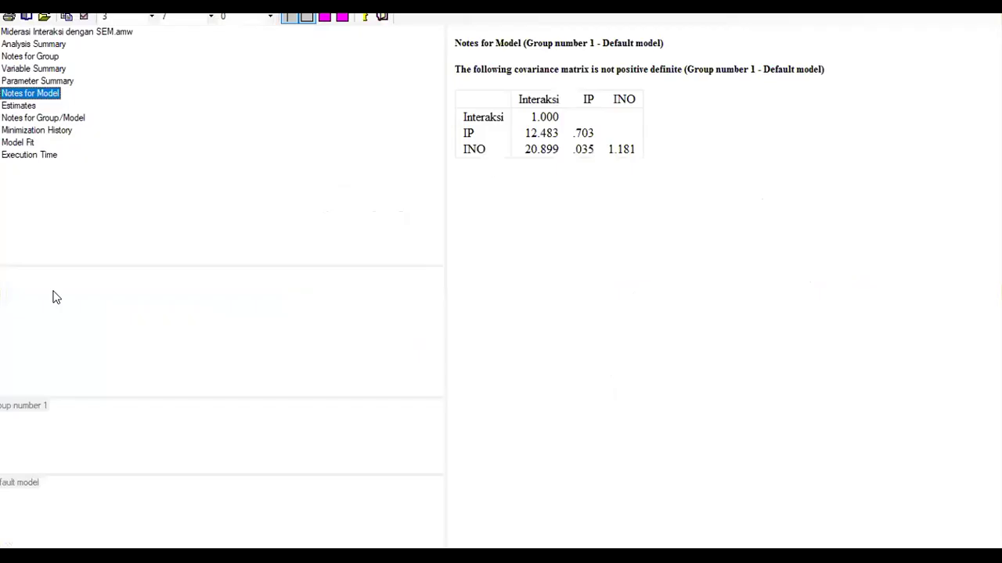
click(19, 106)
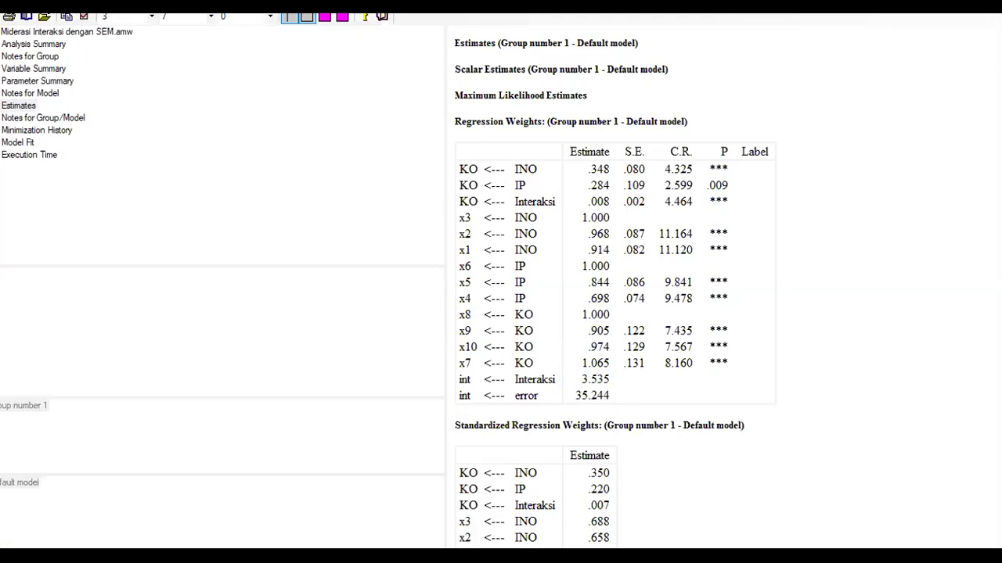
click(515, 512)
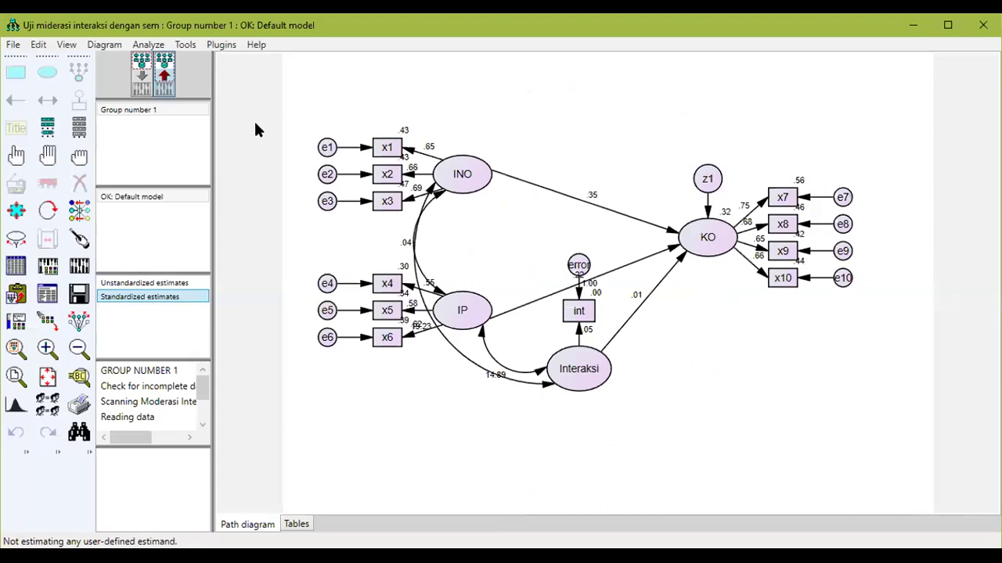
Step: Start a figure caption below KO on the input path diagram with the lines Goodness of Fit and Chi Square=\cmin
click(142, 81)
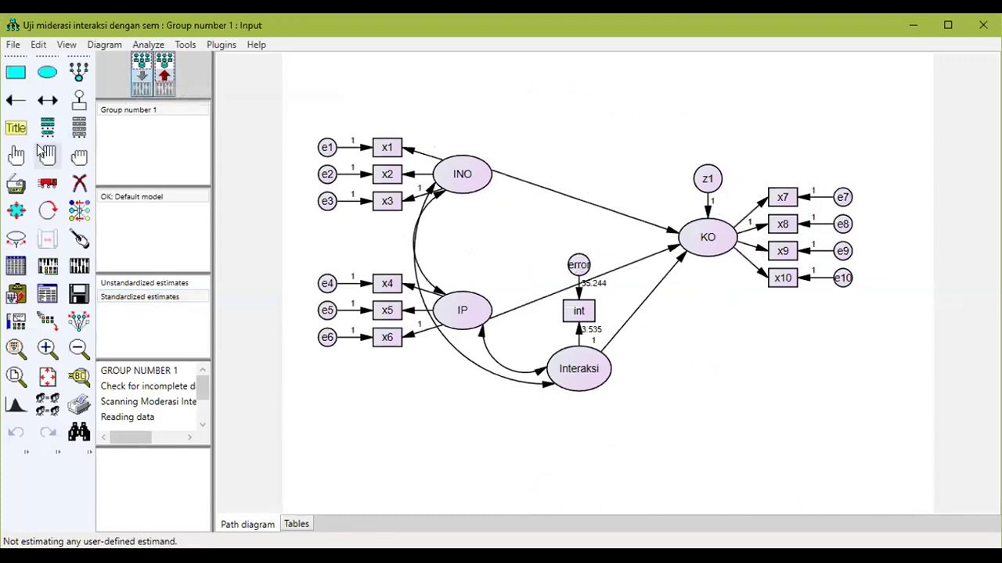
click(18, 129)
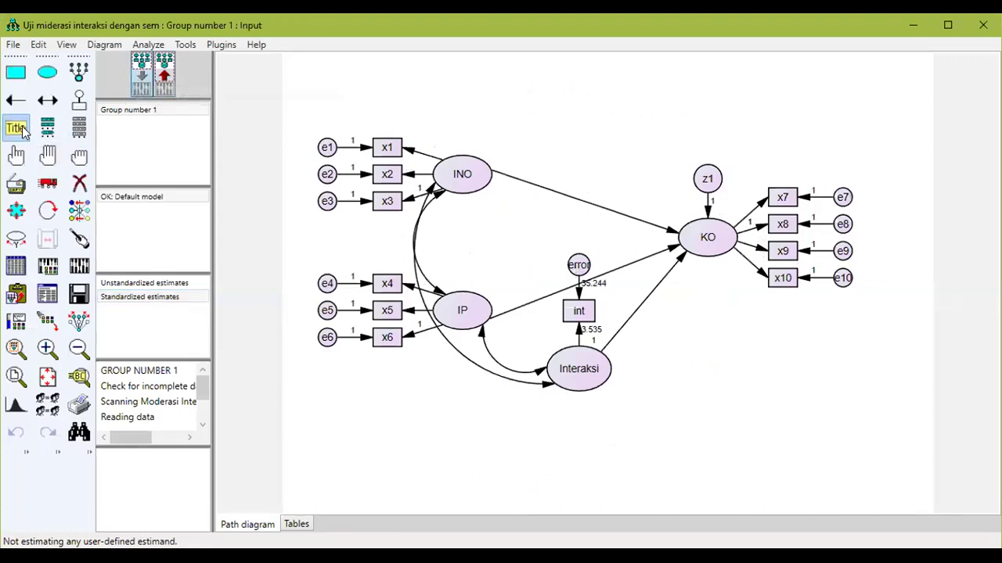
click(672, 327)
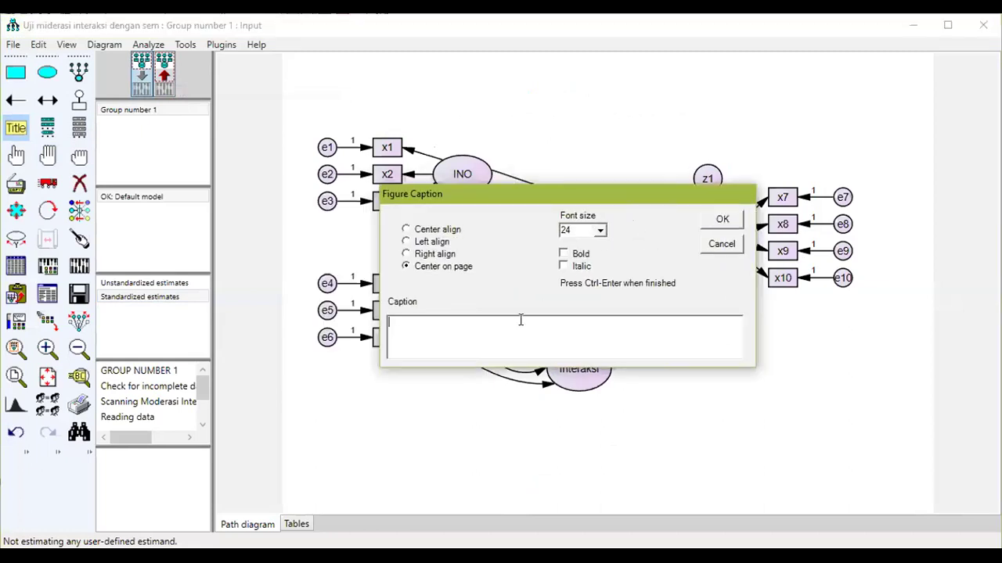
text(Goof)
key(BackSpace)
text(dness of Fit)
key(Return)
text(Chi Square)
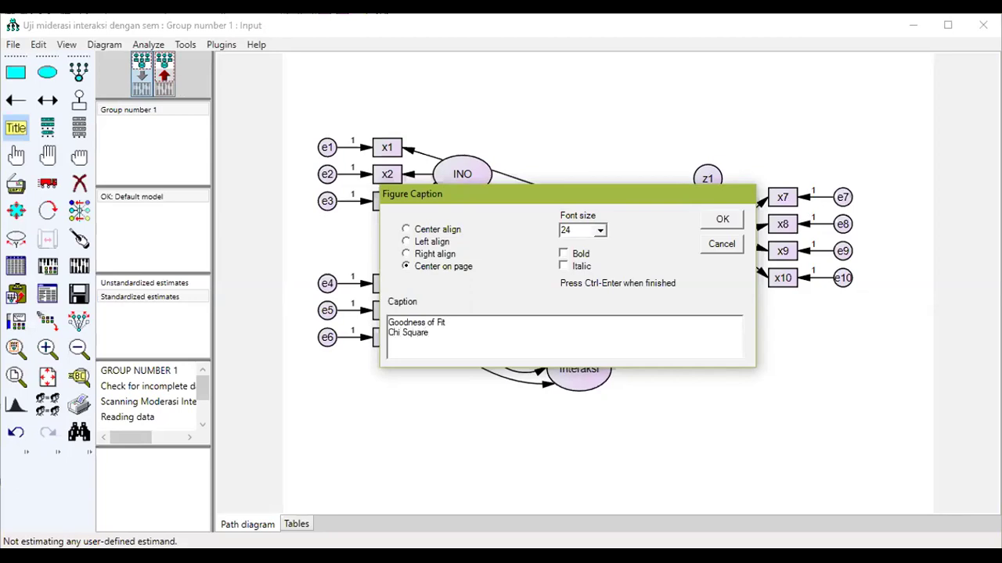
text(=\cmin)
Step: Add the caption lines Probabilitas=\p, RMSEA=\rmsea, GFI=\gfi and AGFI=\agfi
text(Probabilitas=\p)
text(RMS)
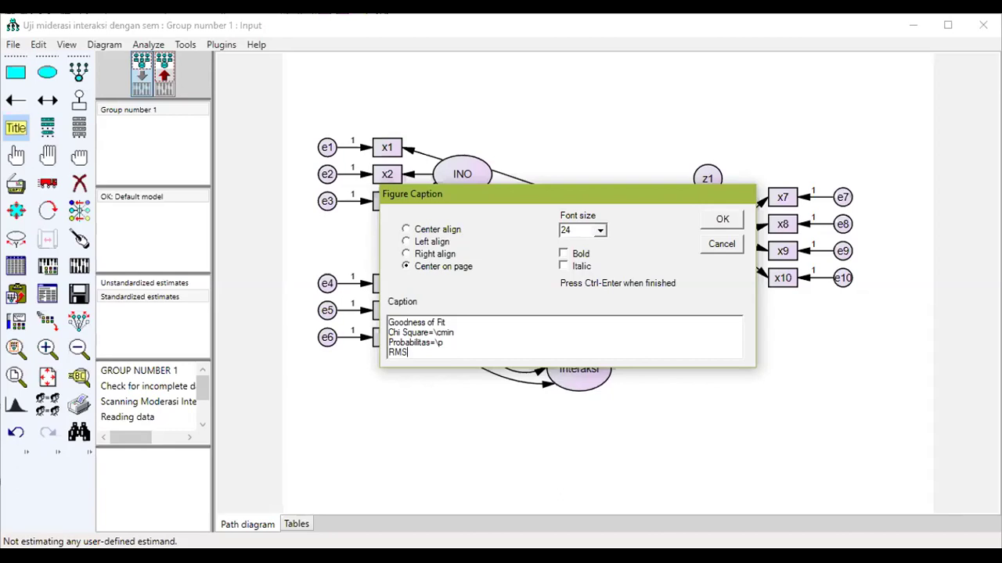
text(EA=\rmsea)
key(Return)
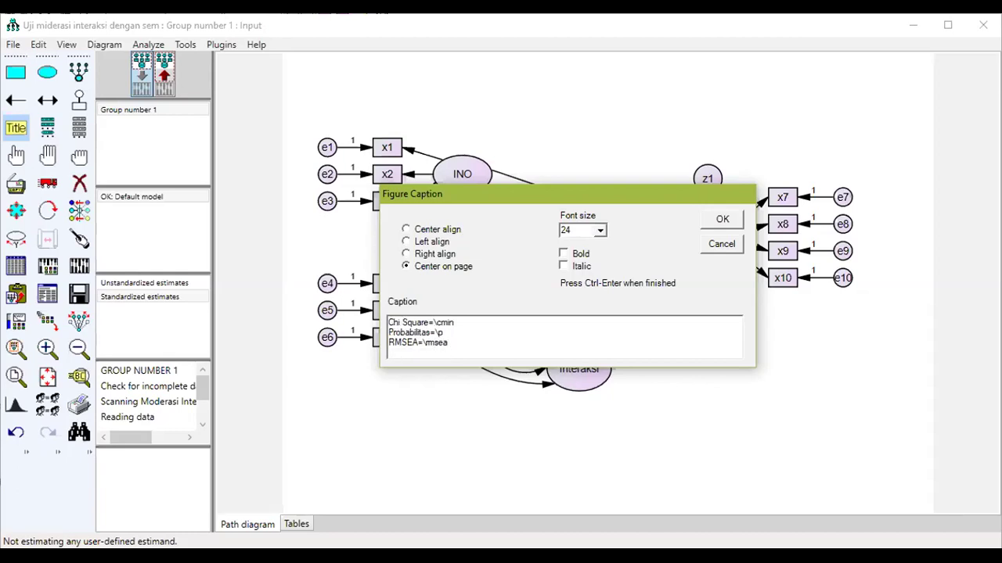
text(GFI=\gfi)
key(Return)
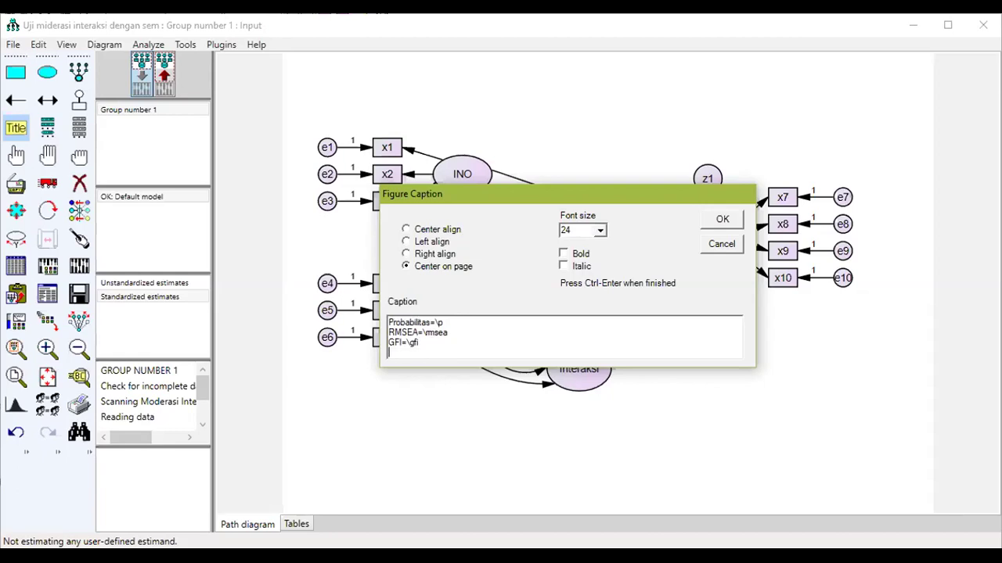
text(AGFI=\agfi)
key(Return)
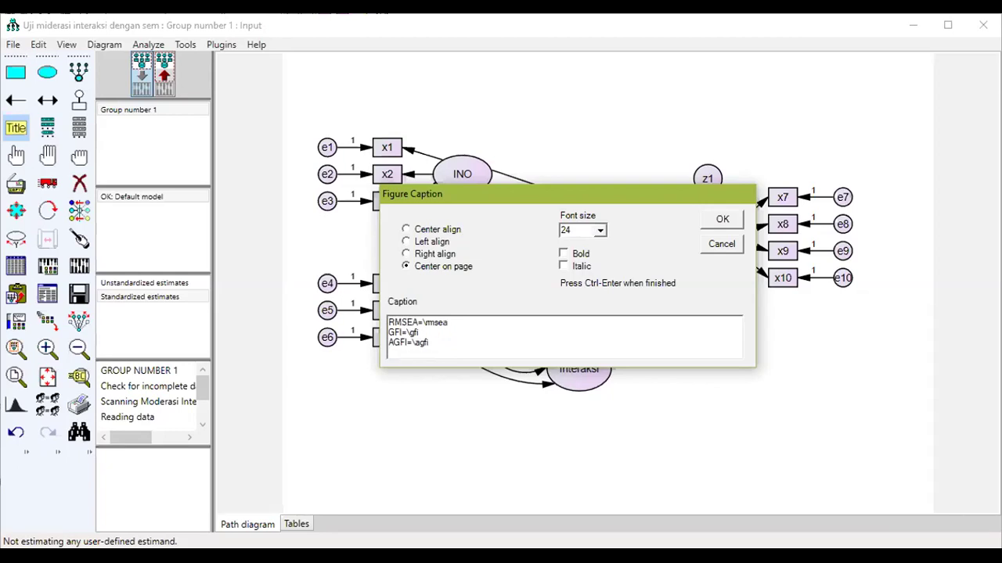
Step: Complete the caption with the lines Cmindf=\cmindf, TLI=\tli and CFI=\cfi
text(Cmindf=\cmindf)
key(Return)
text(TLI=\)
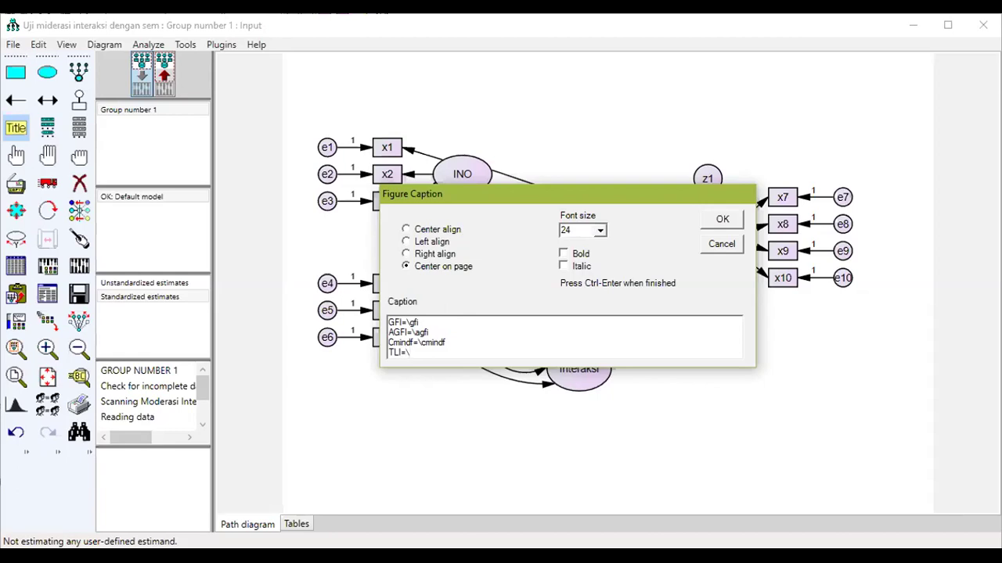
text(tli)
key(Return)
text(CFI=\cfi)
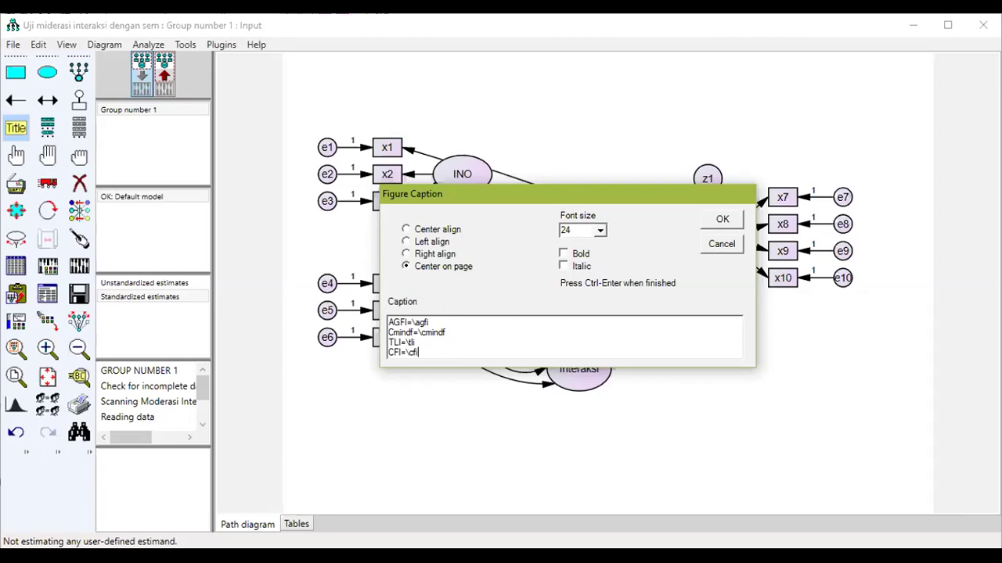
Step: Set the caption's font size to 16 with left alignment and place it on the diagram
click(600, 230)
drag(609, 281, 605, 270)
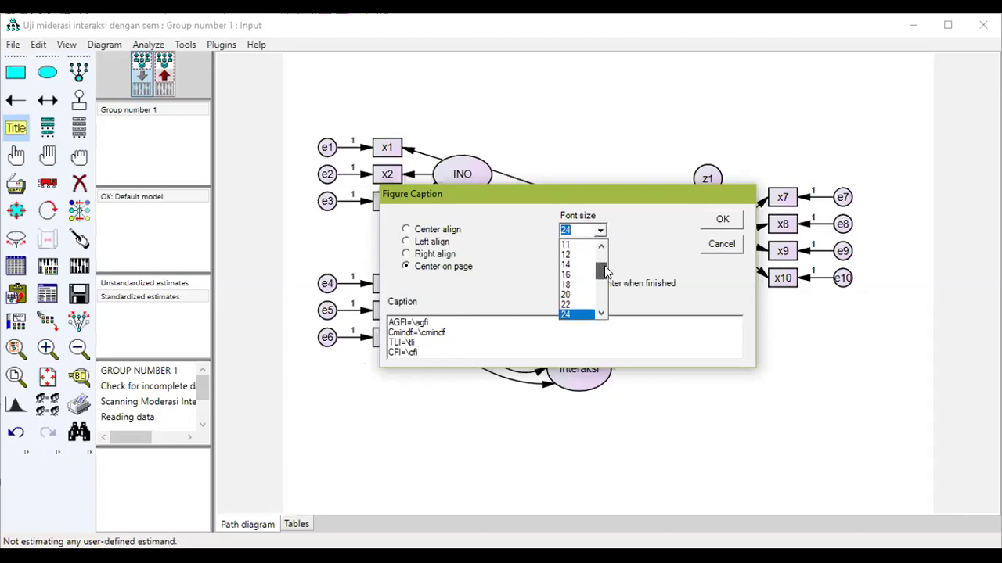
click(586, 274)
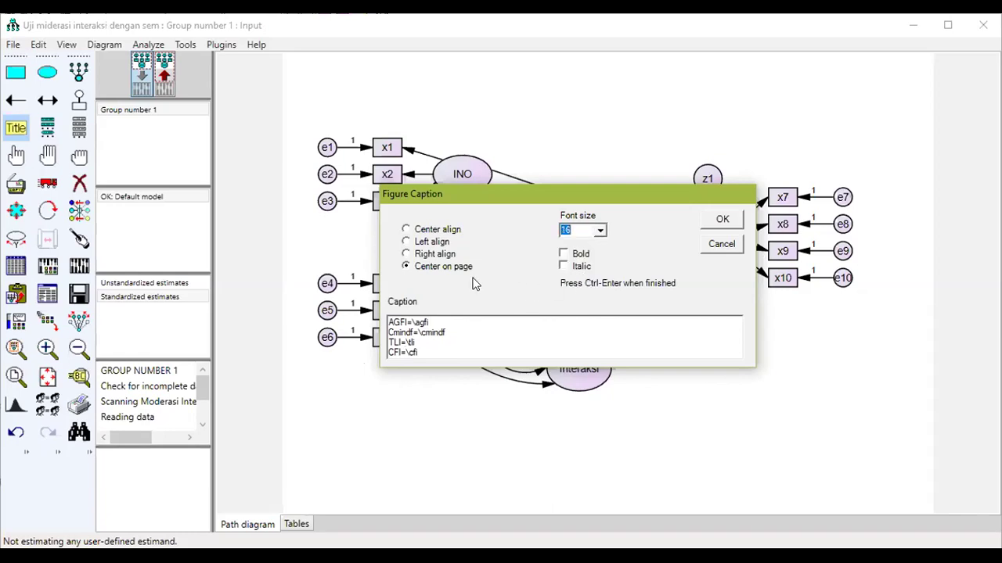
click(436, 248)
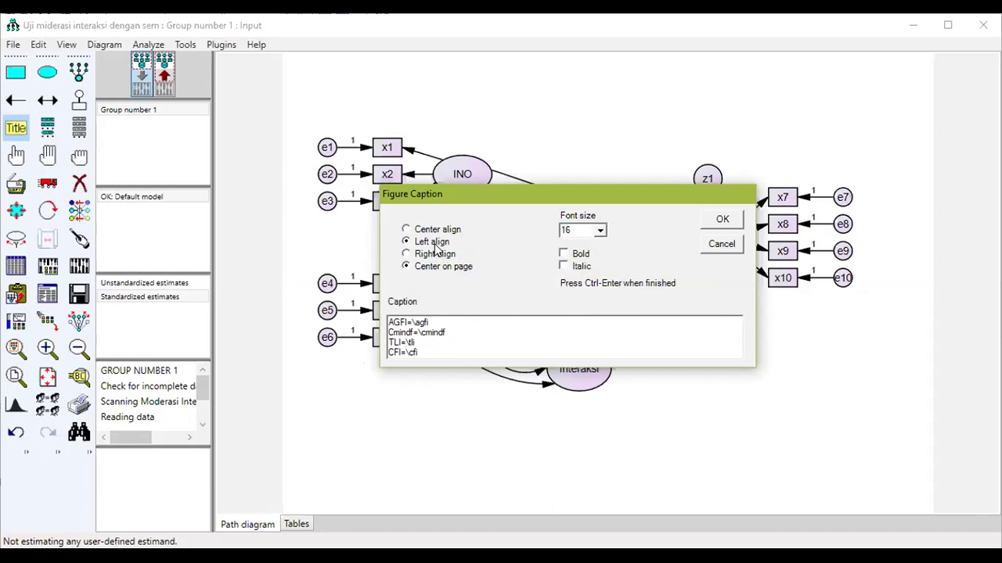
click(720, 221)
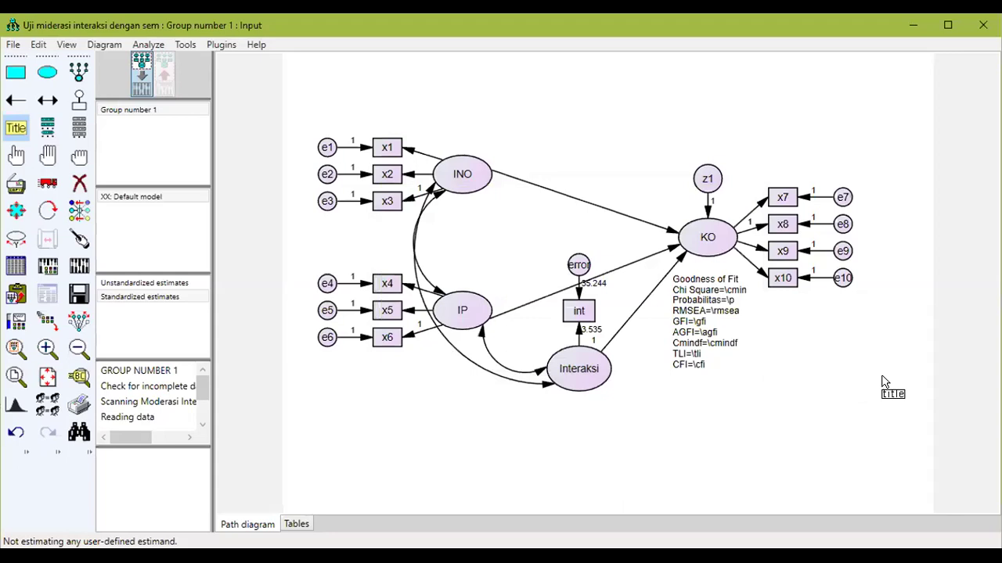
Step: Recalculate the model estimates and show the output path diagram with the goodness-of-fit caption
click(152, 47)
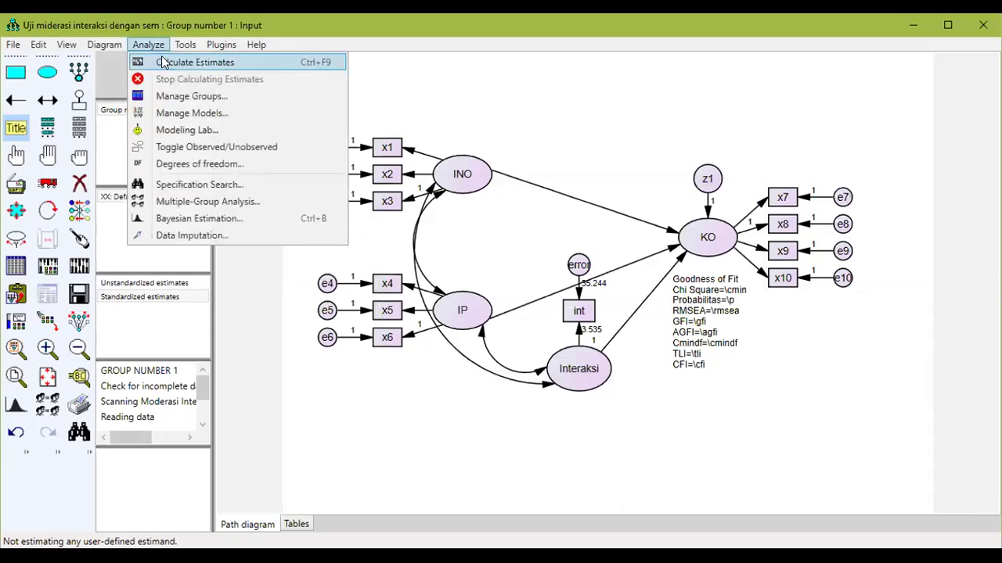
click(161, 62)
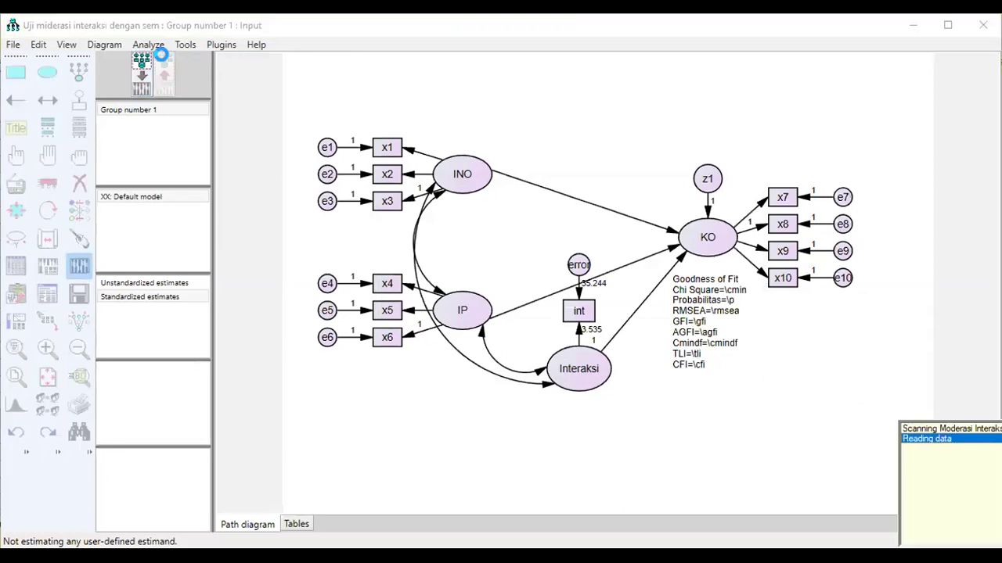
click(166, 72)
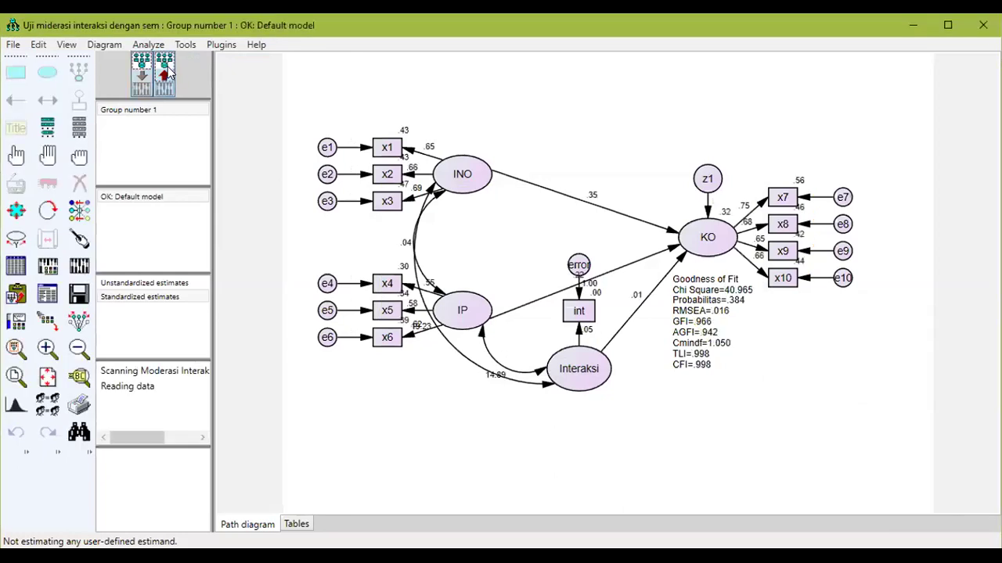